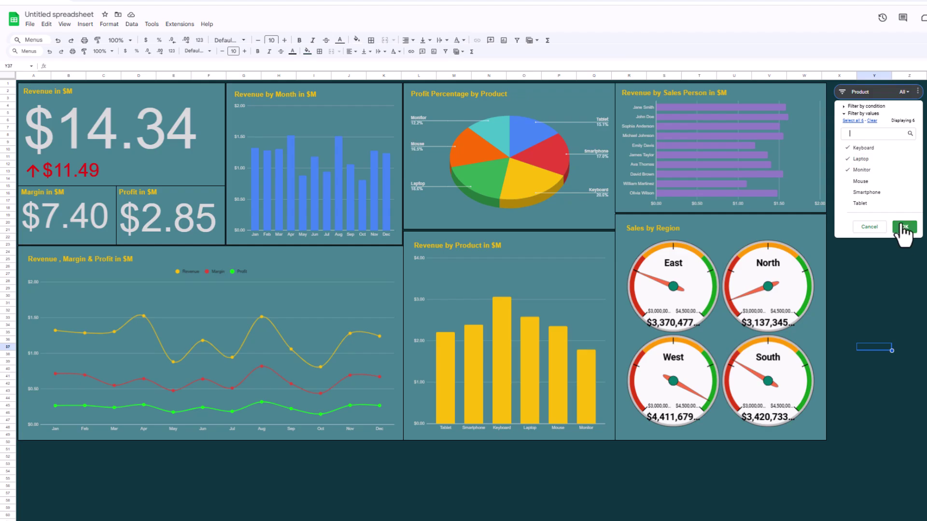
# Step: Filter the dashboard's Product slicer to Keyboard, Laptop and Monitor, and restore all products
pyautogui.click(904, 227)
pyautogui.click(904, 92)
pyautogui.click(903, 227)
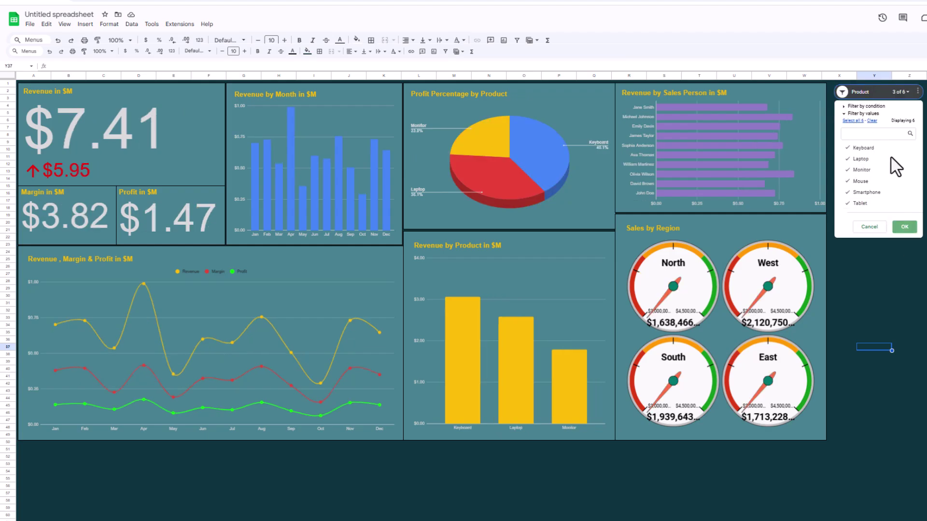
# Step: Clear the Salesperson slicer's selection and filter the dashboard to four chosen salespeople
pyautogui.click(906, 120)
pyautogui.click(874, 147)
pyautogui.click(865, 185)
pyautogui.click(865, 196)
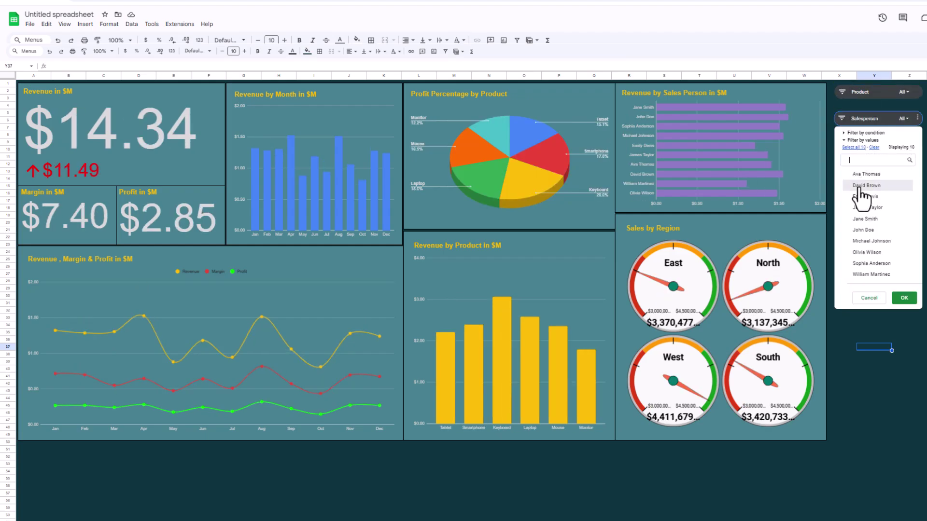
pyautogui.click(865, 218)
pyautogui.click(869, 241)
pyautogui.click(904, 298)
# Step: Add three more salespeople to the Salesperson slicer's filter
pyautogui.click(907, 119)
pyautogui.click(864, 208)
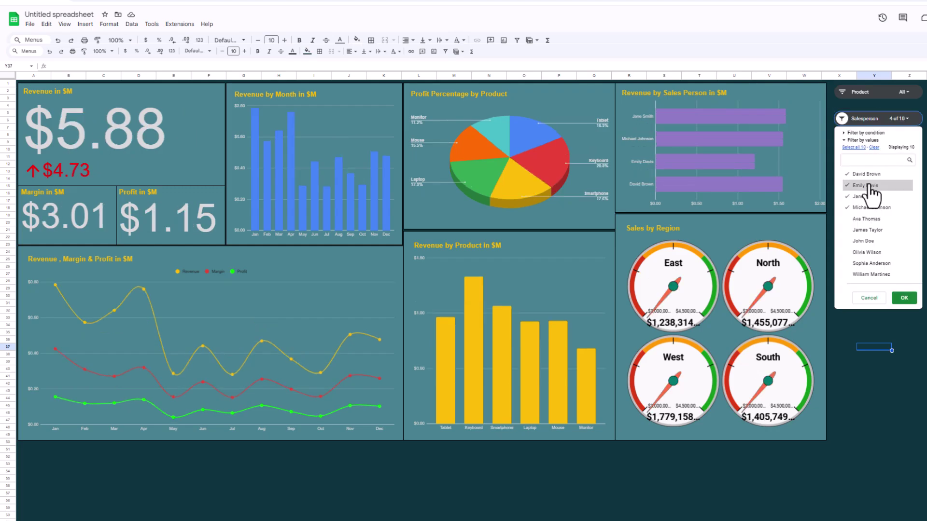
pyautogui.click(865, 252)
pyautogui.click(865, 274)
pyautogui.click(904, 298)
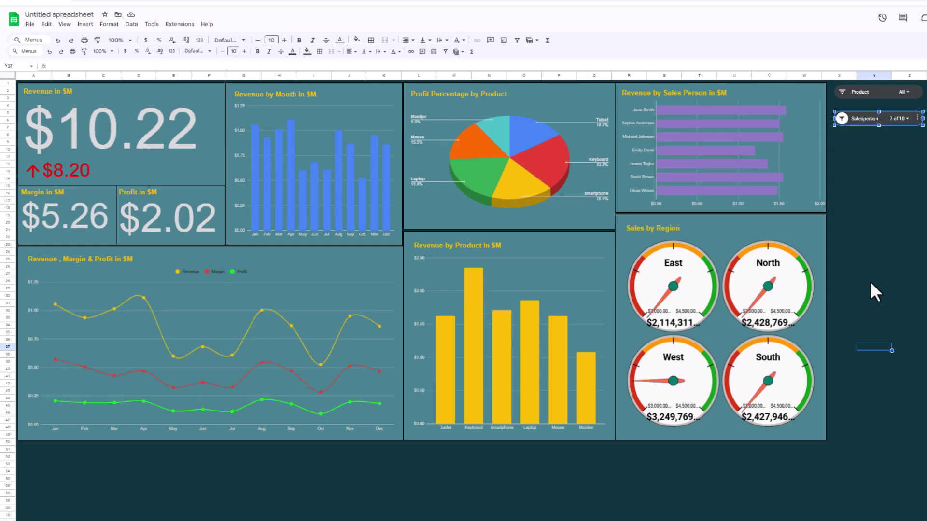
pyautogui.click(906, 96)
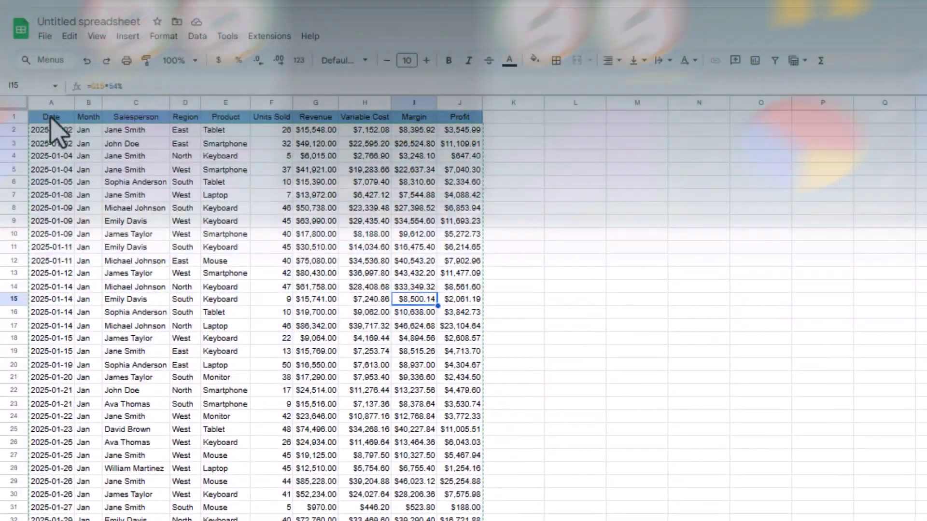
# Step: Examine the extent of the sales data table from the Date column to the Profit column
pyautogui.moveTo(50, 119); pyautogui.dragTo(475, 333)
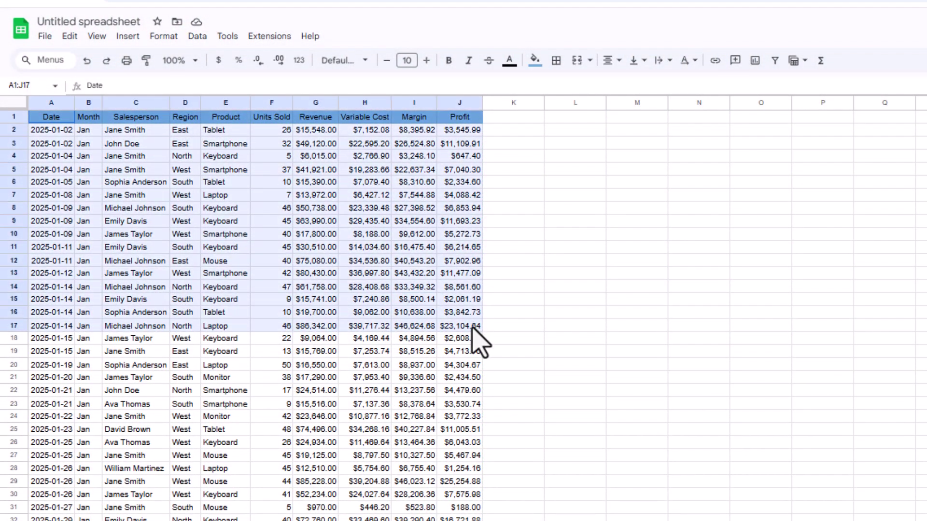
pyautogui.click(472, 327)
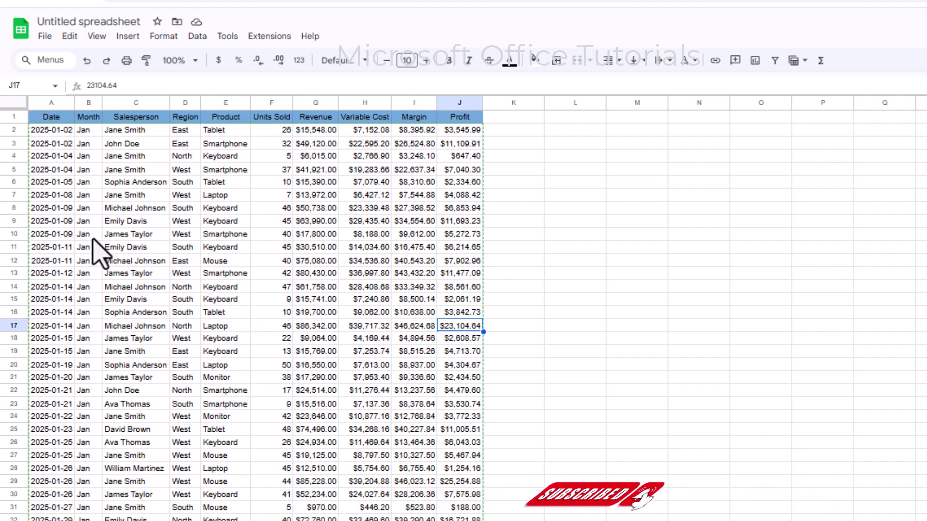
pyautogui.click(316, 220)
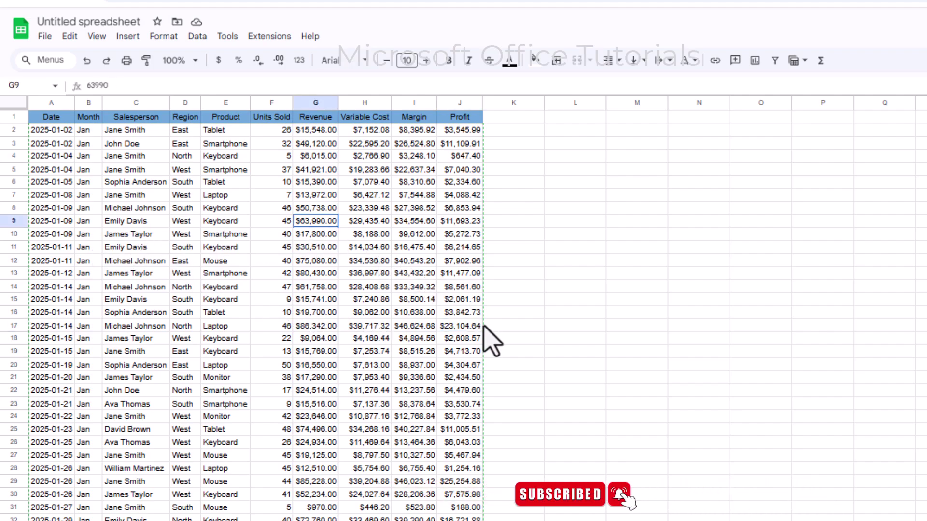
pyautogui.keyDown('shift'); pyautogui.click(459, 299); pyautogui.keyUp('shift')
pyautogui.moveTo(65, 196); pyautogui.dragTo(456, 362)
pyautogui.click(453, 351)
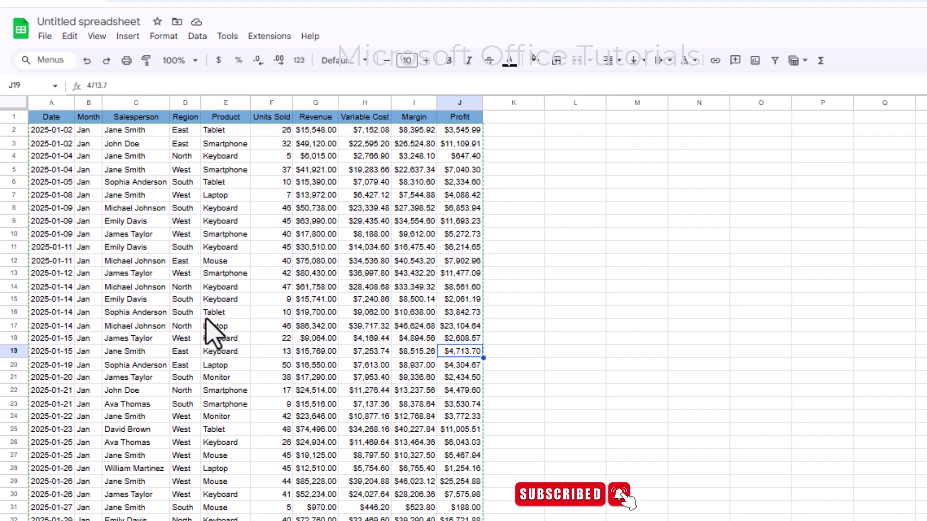
# Step: Review the sales table column by column, from Date and Salesperson through Region, Product, Units Sold, Revenue, Variable Cost, Margin and Profit
pyautogui.click(43, 200)
pyautogui.moveTo(42, 202); pyautogui.dragTo(42, 342)
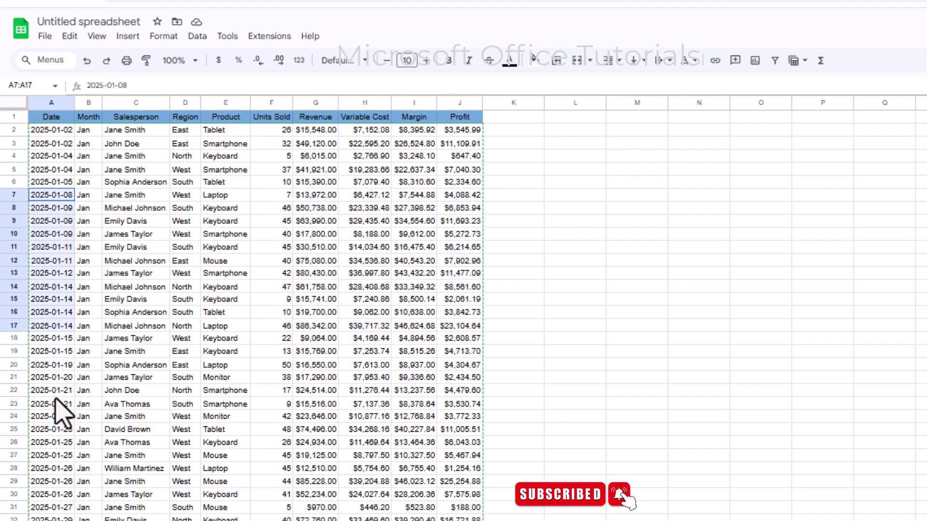
pyautogui.click(87, 381)
pyautogui.moveTo(55, 157); pyautogui.dragTo(61, 316)
pyautogui.click(129, 234)
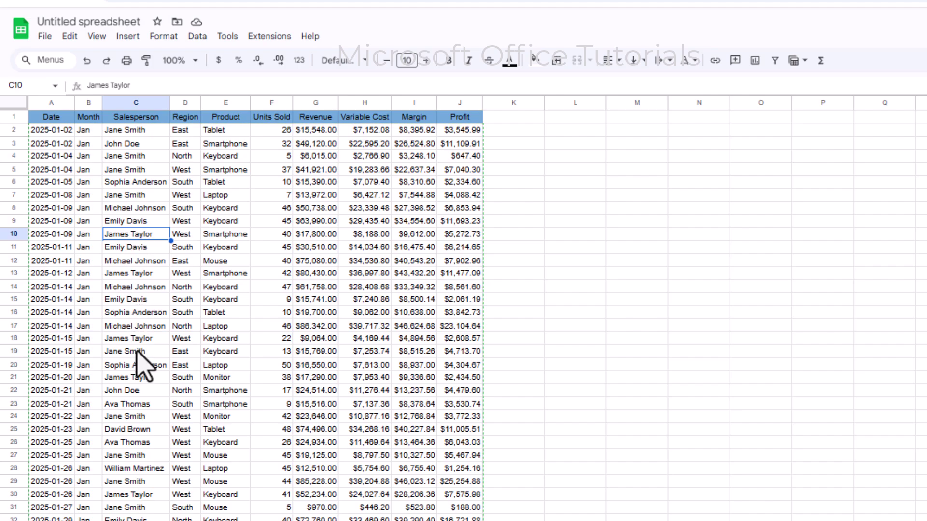
pyautogui.click(191, 238)
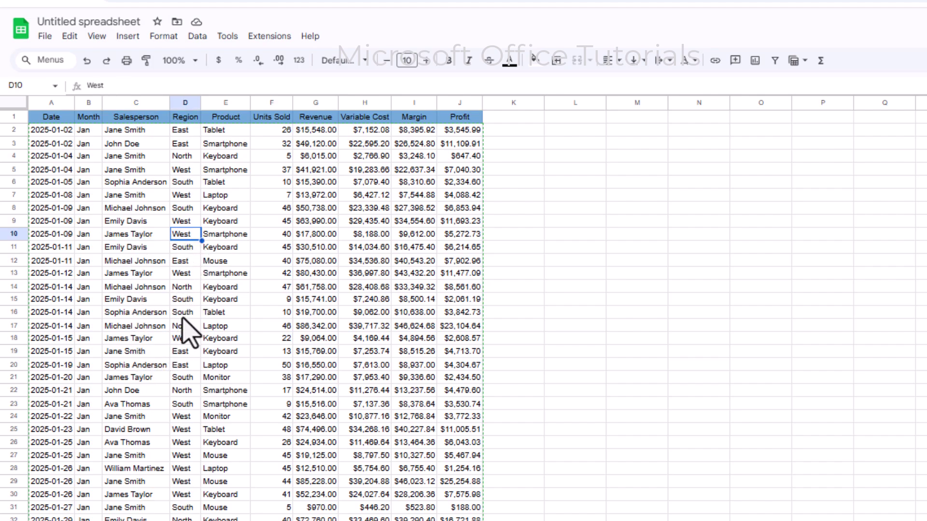
pyautogui.click(226, 248)
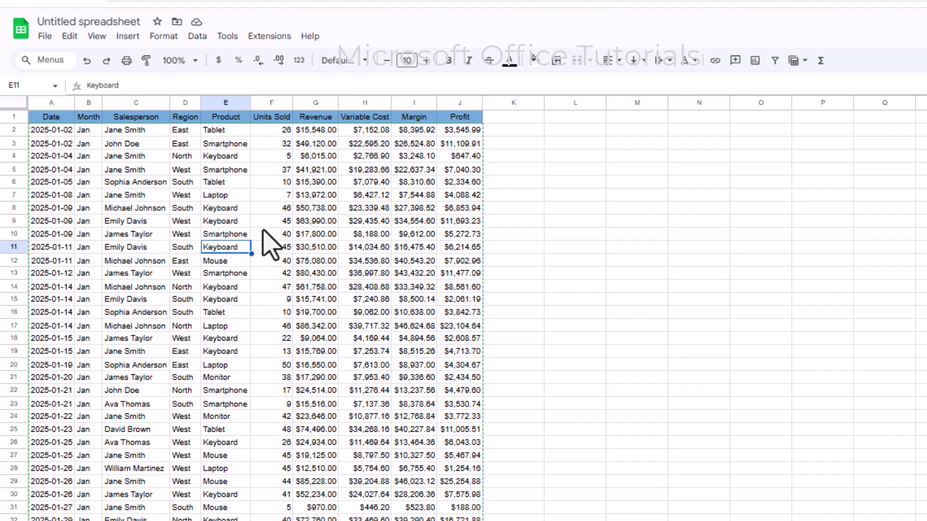
pyautogui.click(284, 221)
pyautogui.click(332, 221)
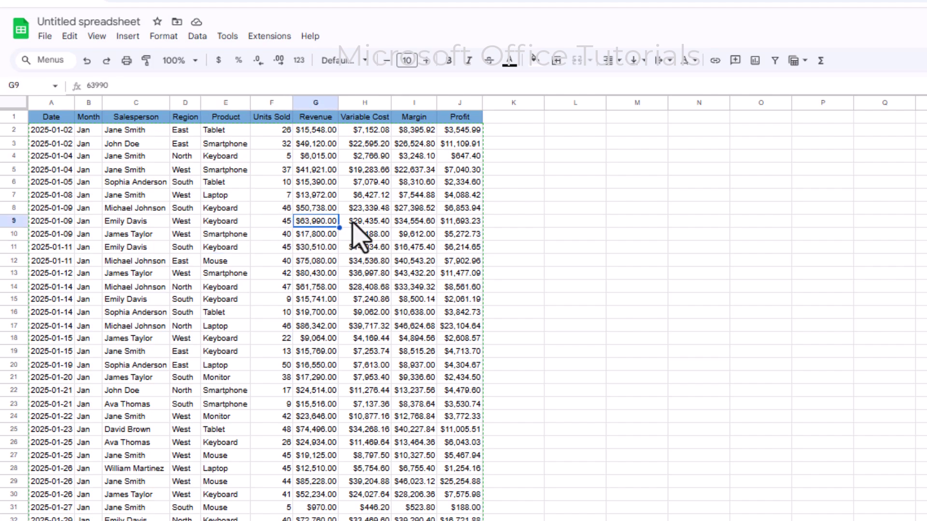
pyautogui.click(387, 223)
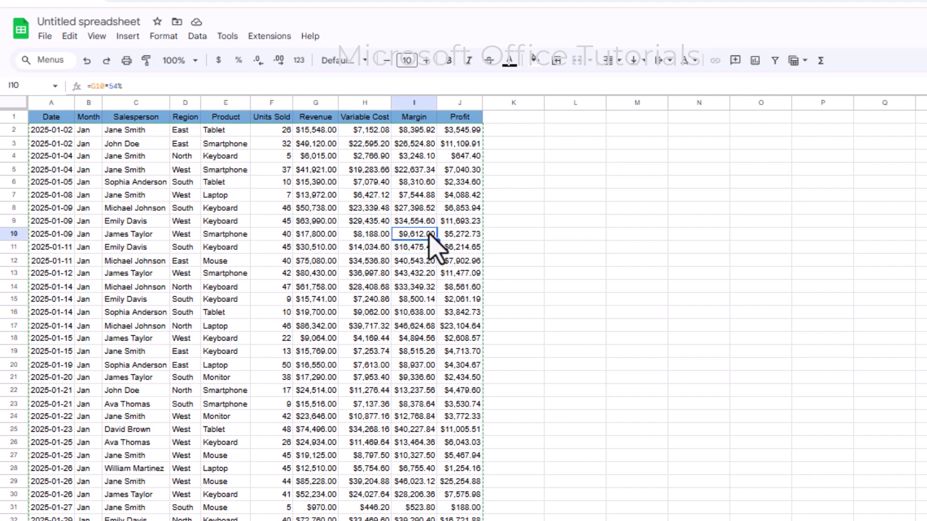
pyautogui.click(465, 235)
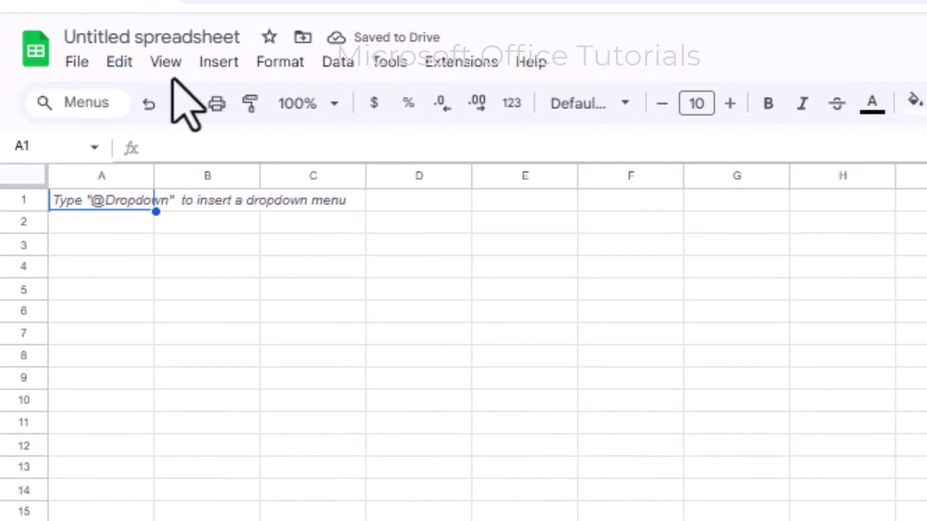
# Step: Hide the gridlines on the blank dashboard sheet
pyautogui.click(169, 63)
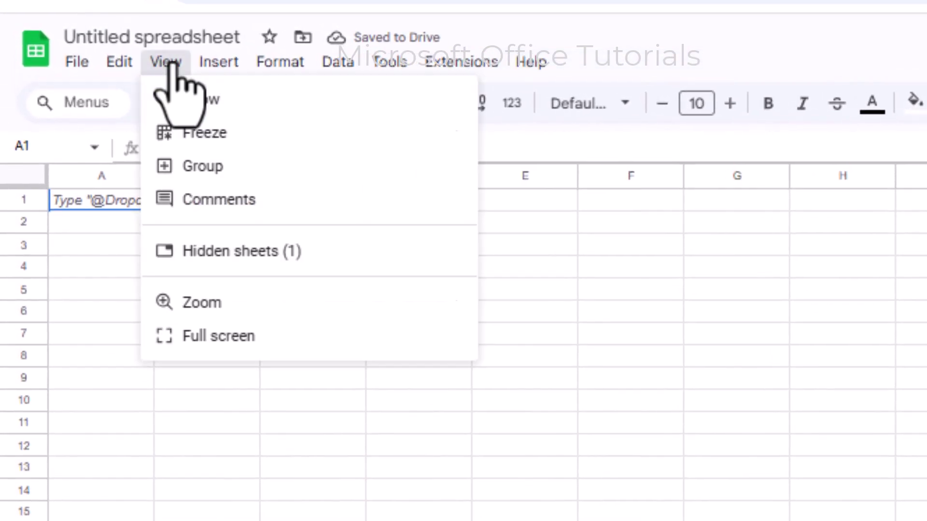
pyautogui.moveTo(240, 98)
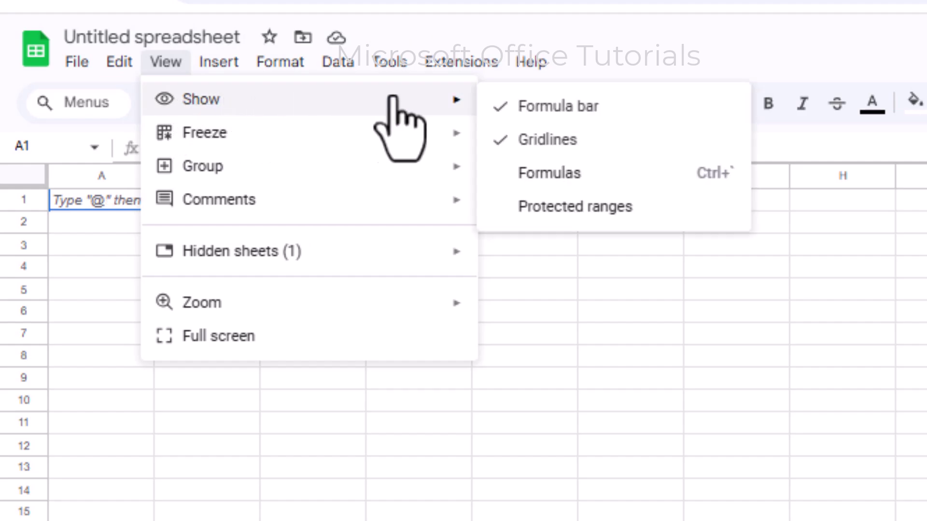
pyautogui.click(632, 140)
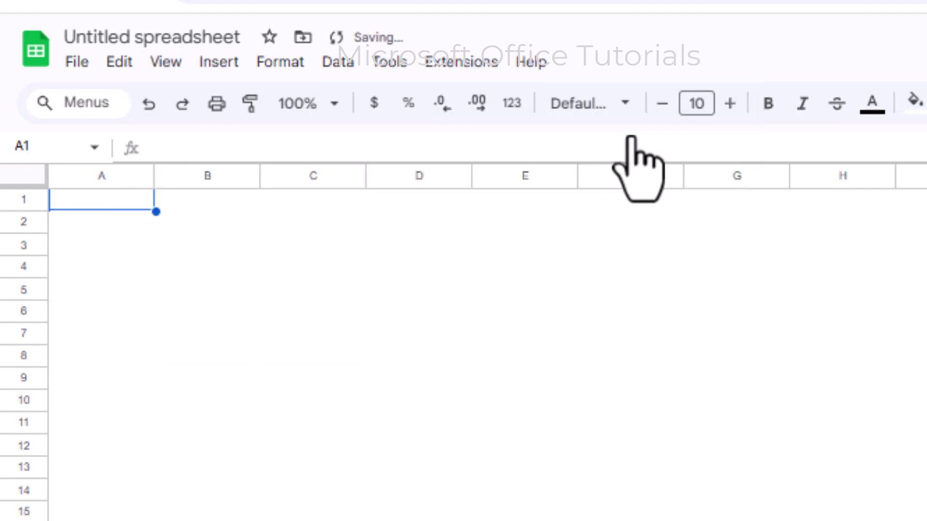
pyautogui.click(530, 363)
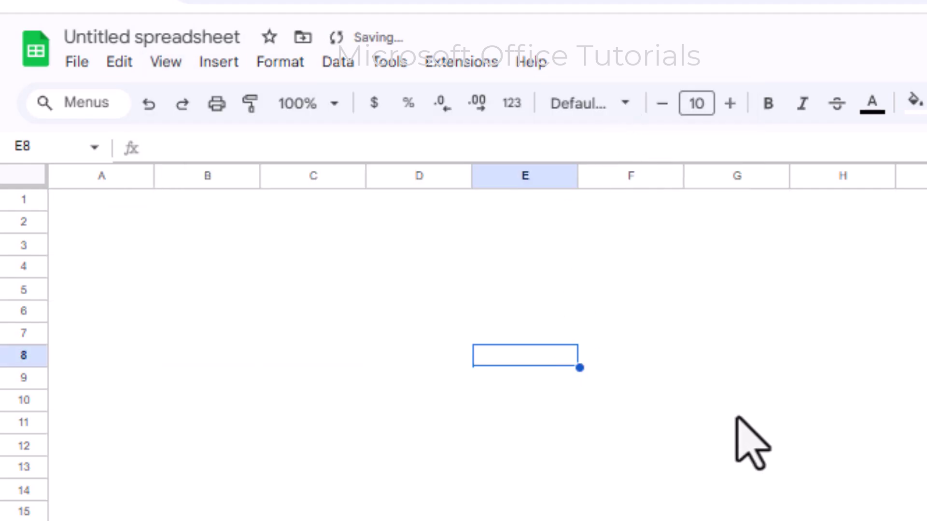
pyautogui.press('Right')
pyautogui.press('Right')
pyautogui.press('Right')
pyautogui.press('Up')
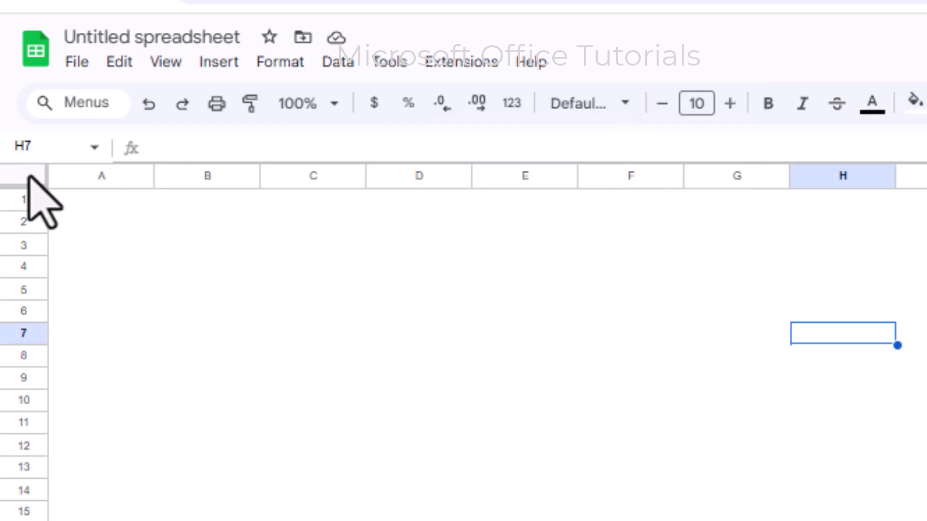
# Step: Fill the entire blank dashboard sheet with a very dark teal background colour
pyautogui.click(29, 177)
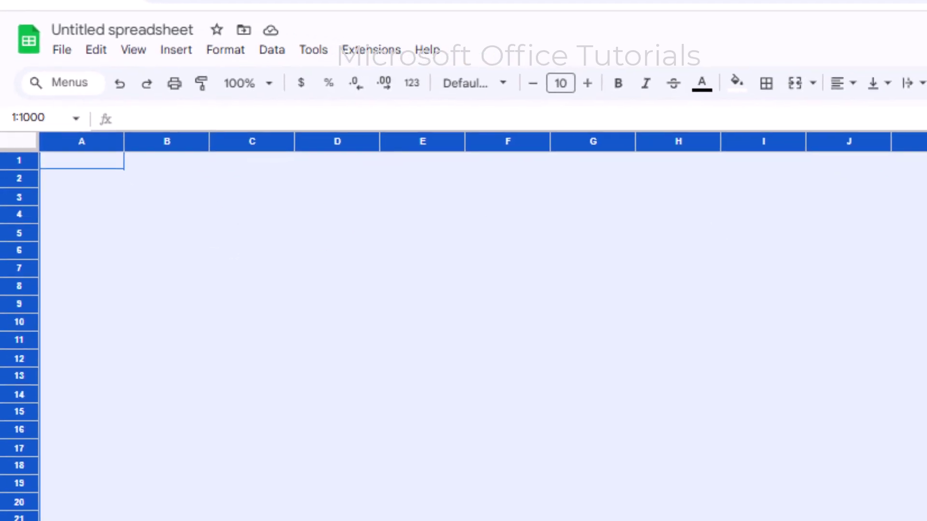
pyautogui.click(736, 83)
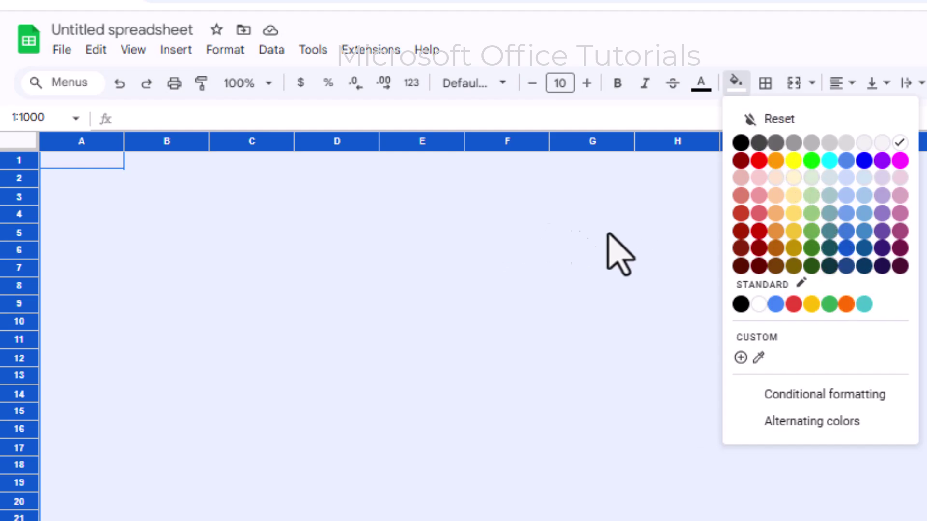
pyautogui.click(833, 268)
pyautogui.click(622, 253)
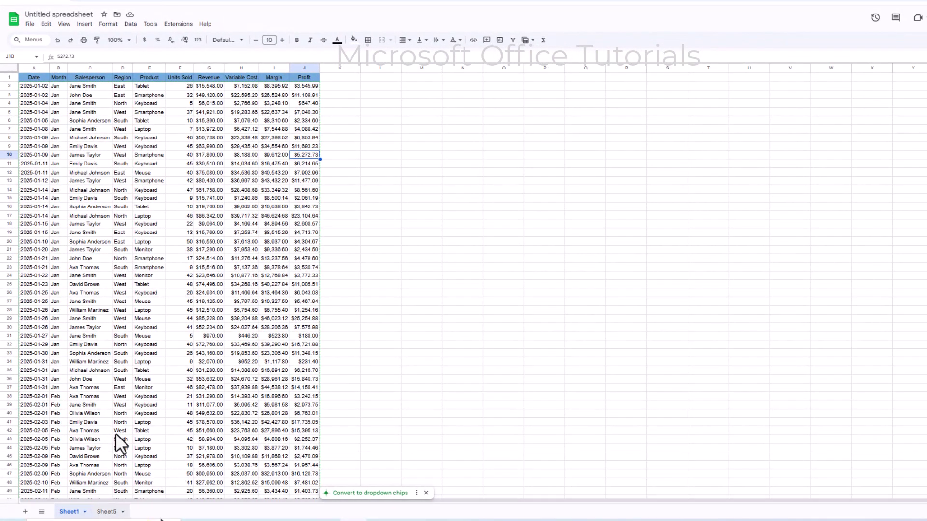
# Step: Insert a chart based on the whole Revenue column of the sales data on Sheet1
pyautogui.hotkey('ctrl', 'shift', 'pagedown')
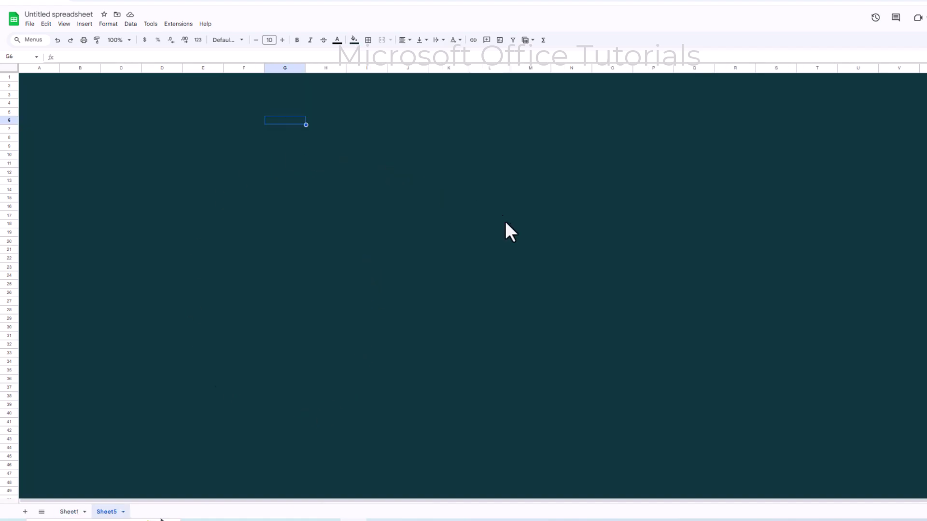
pyautogui.click(68, 511)
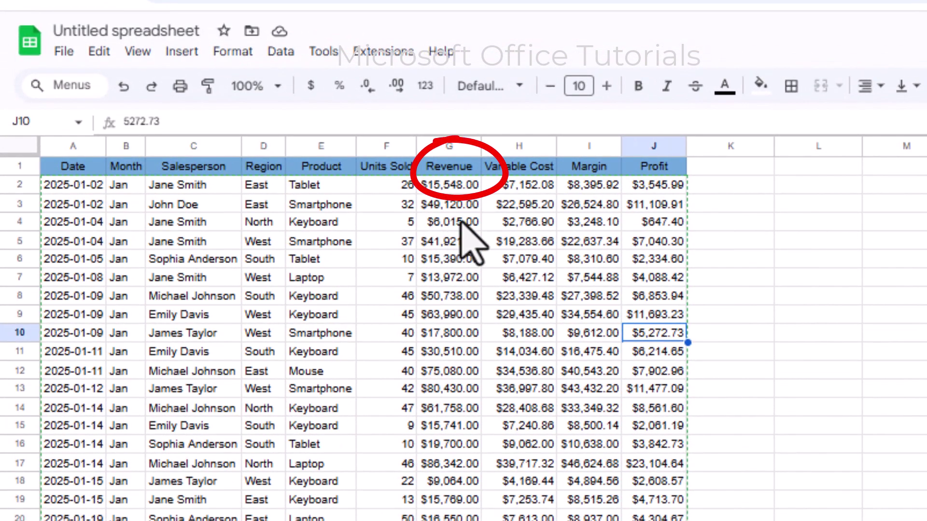
pyautogui.click(444, 145)
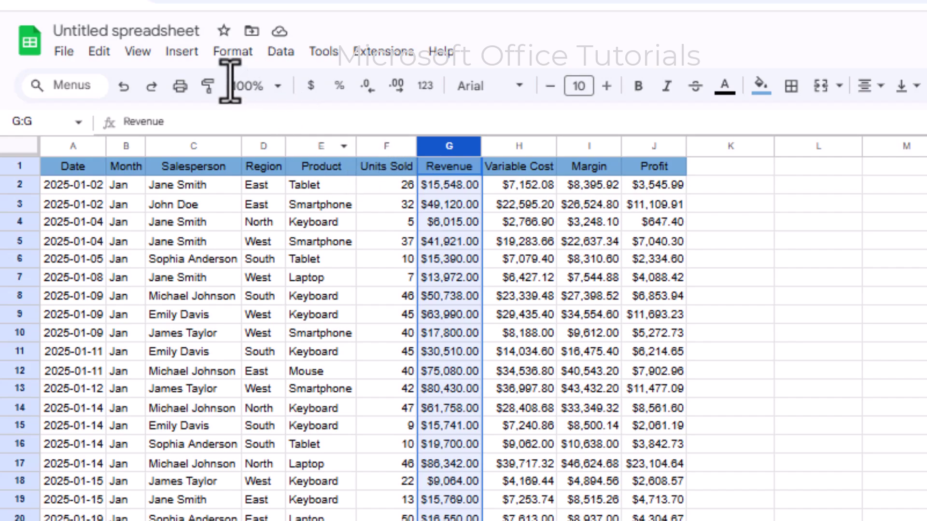
pyautogui.click(183, 54)
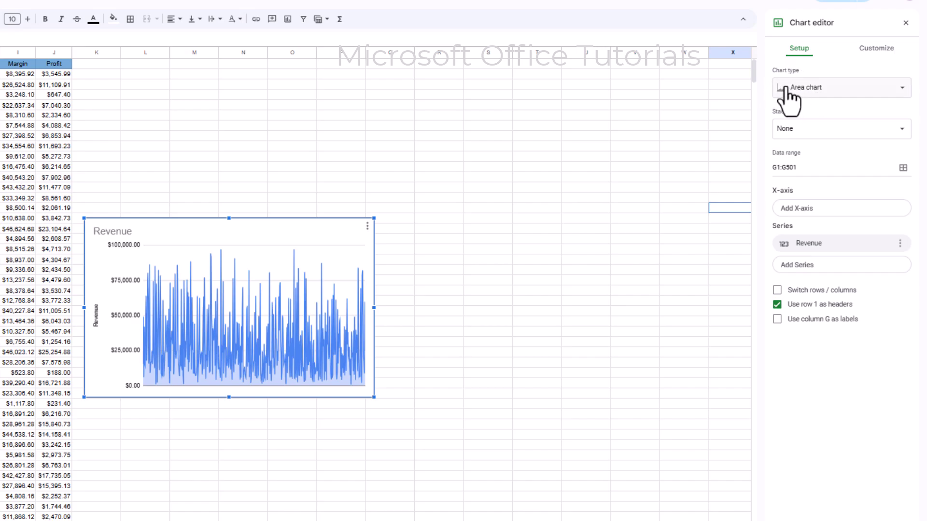
# Step: Change the Revenue chart to a Scorecard chart and aggregate its key value as a Sum
pyautogui.click(901, 88)
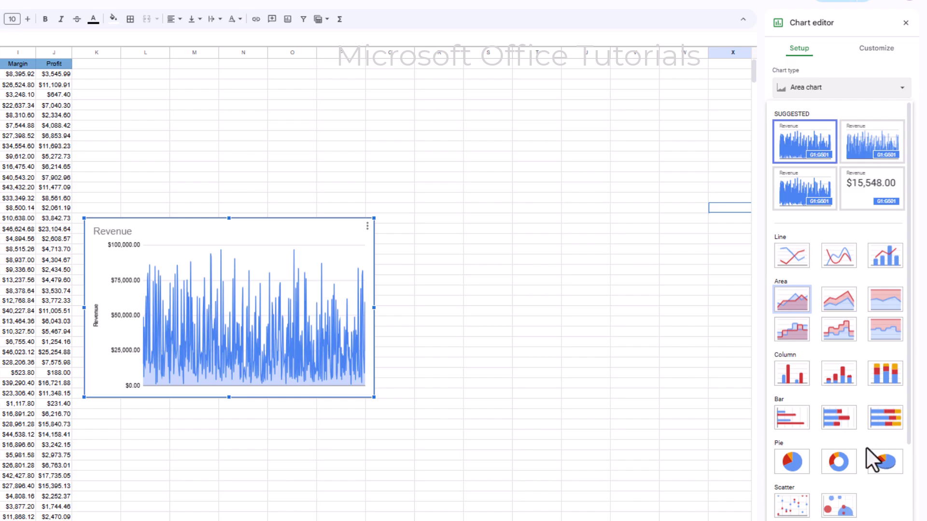
pyautogui.scroll(-4, 859, 473)
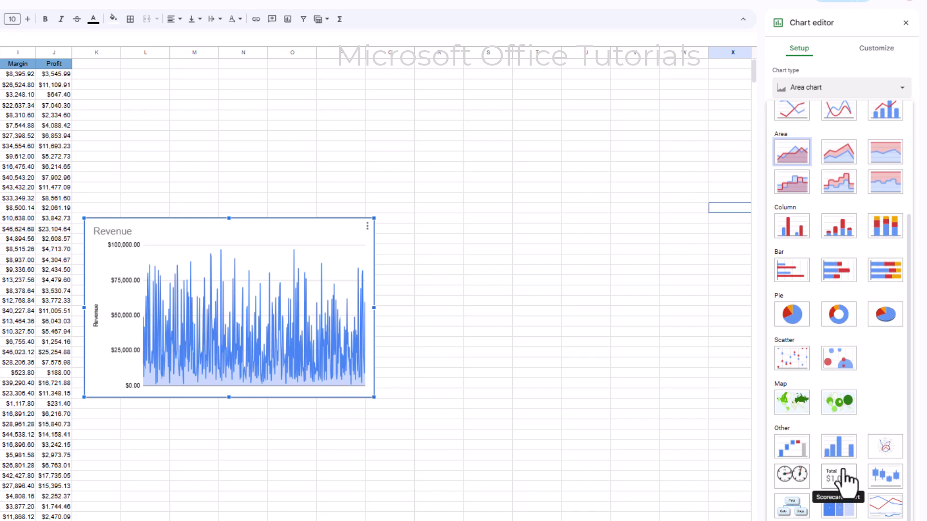
pyautogui.click(841, 480)
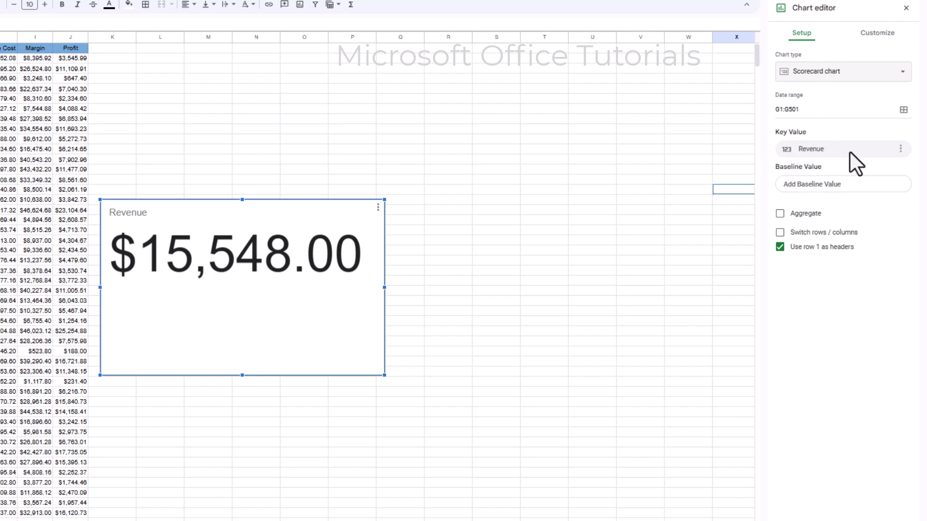
pyautogui.click(780, 214)
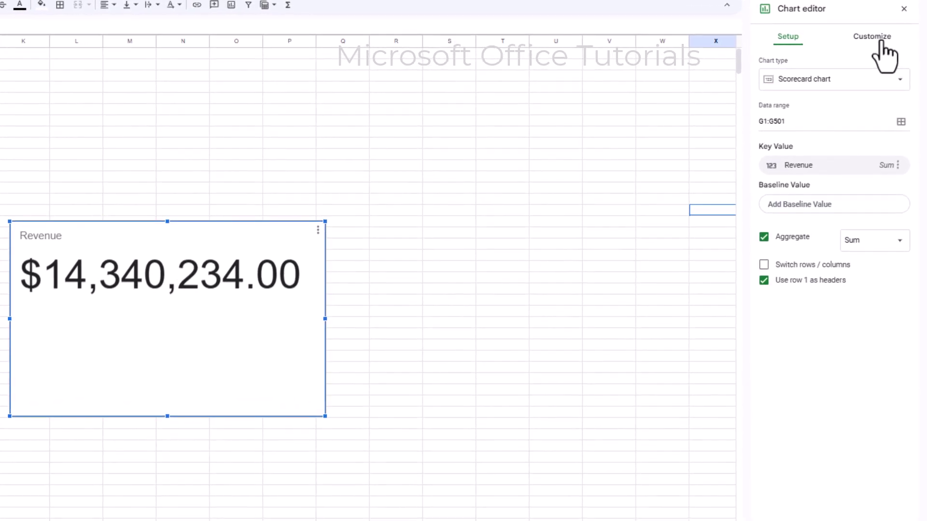
# Step: Set the scale factor of the Revenue scorecard's key value to 1,000,000
pyautogui.click(882, 41)
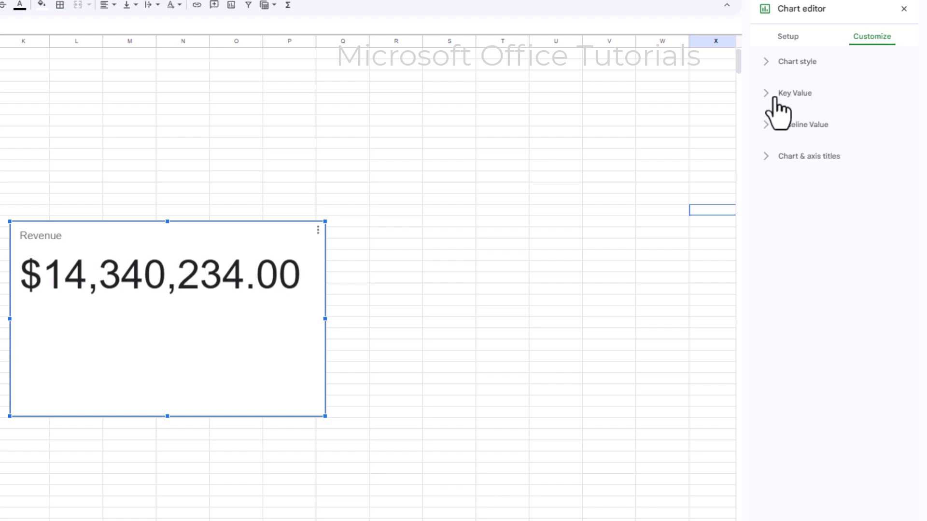
pyautogui.click(779, 95)
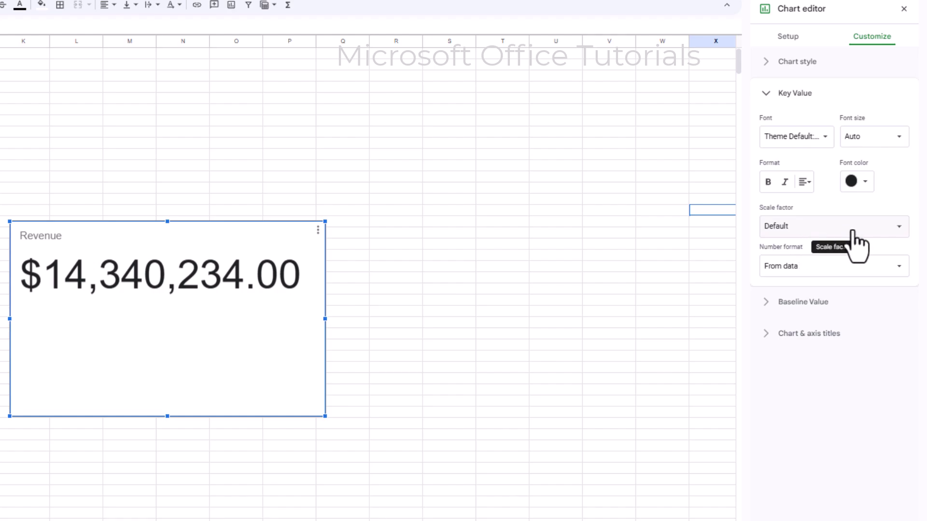
pyautogui.click(898, 229)
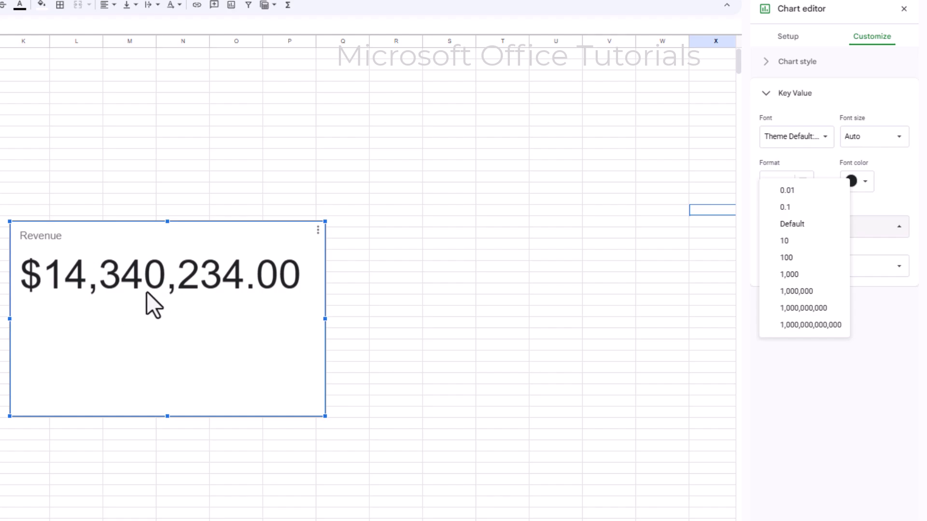
pyautogui.click(811, 291)
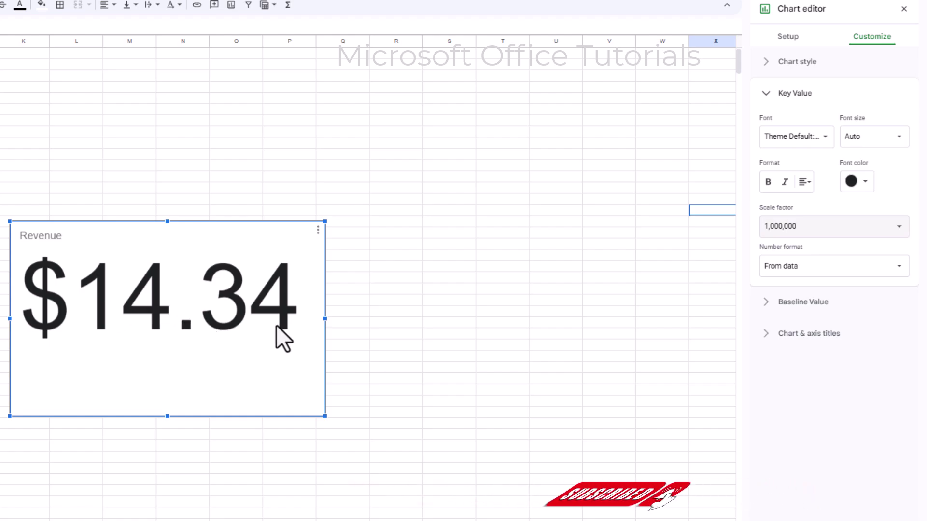
# Step: Change the Revenue scorecard's title to "Revenue in $M"
pyautogui.doubleClick(57, 236)
pyautogui.click(82, 236)
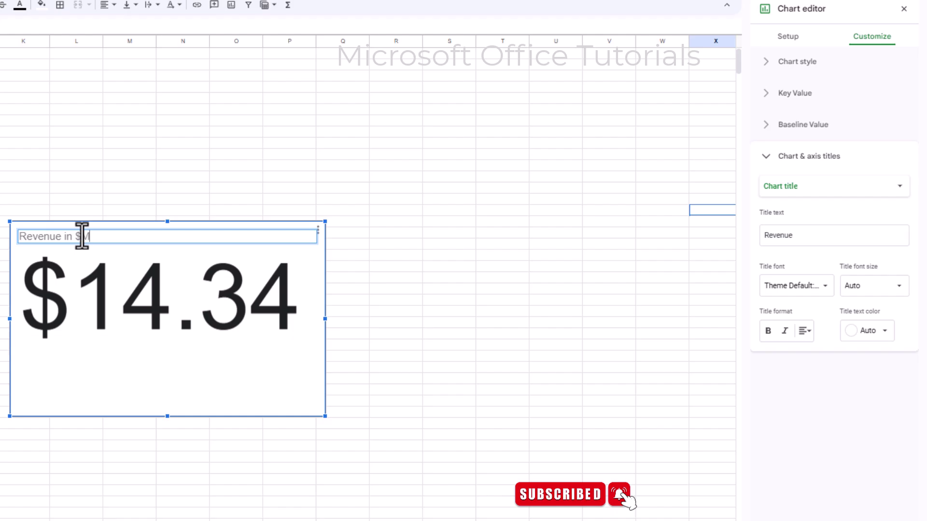
pyautogui.press('Return')
pyautogui.click(384, 308)
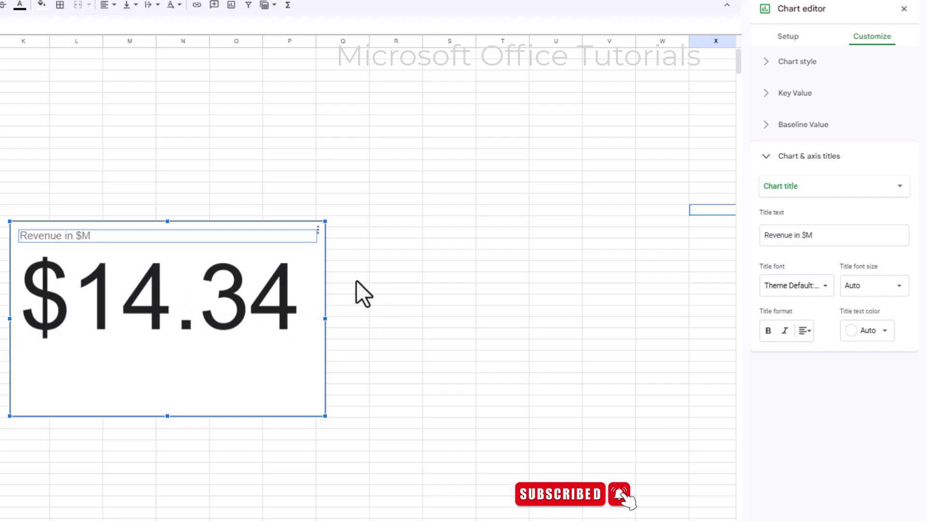
# Step: Copy the Revenue scorecard from Sheet1 to Sheet5 and place it in the dashboard's upper-left corner, over columns A to F
pyautogui.click(301, 228)
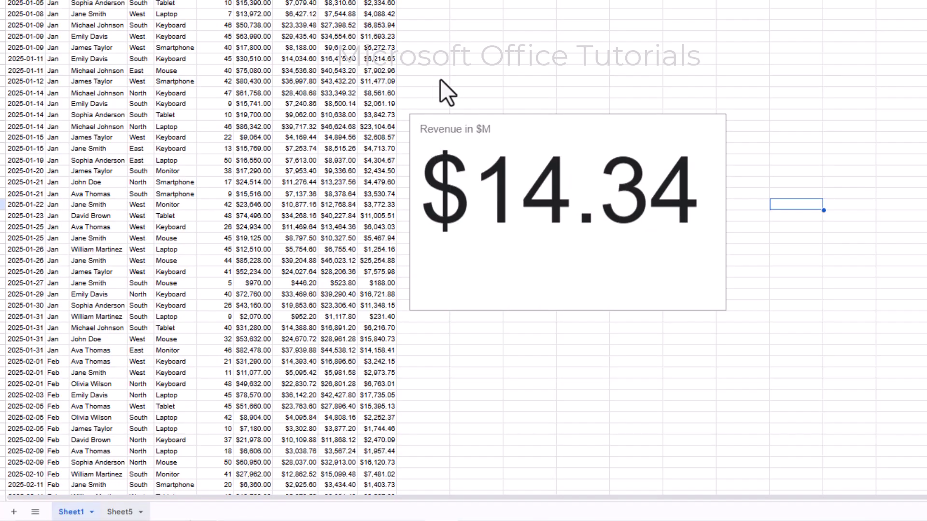
pyautogui.hotkey('ctrl', 'pagedown')
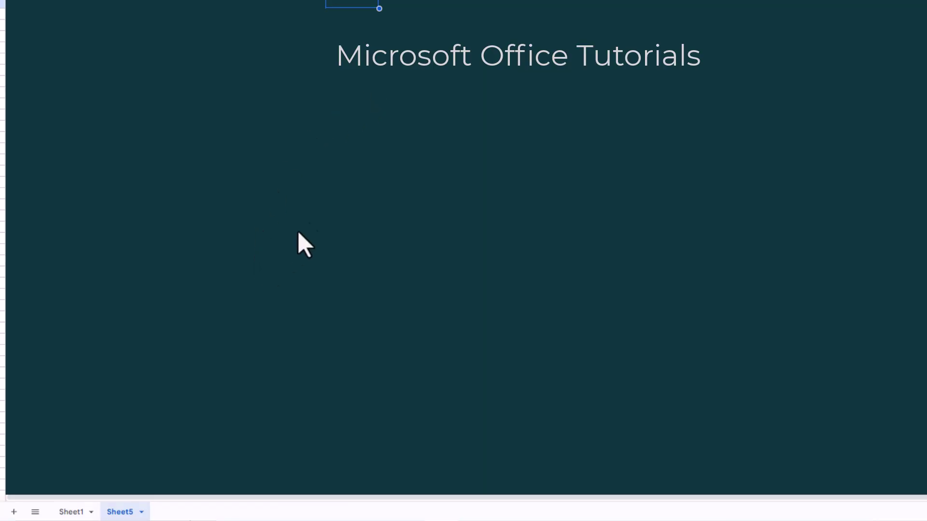
pyautogui.click(334, 102)
pyautogui.hotkey('ctrl', 'v')
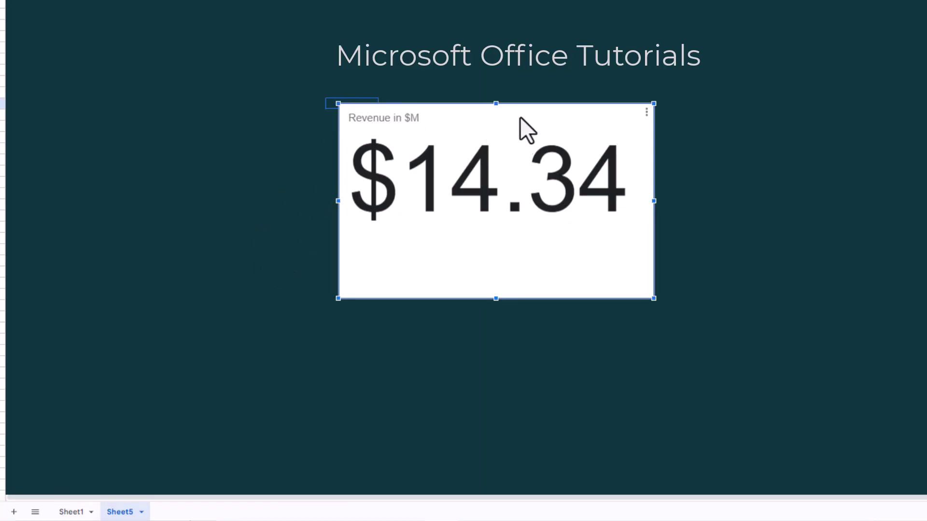
pyautogui.moveTo(418, 111); pyautogui.dragTo(236, 32)
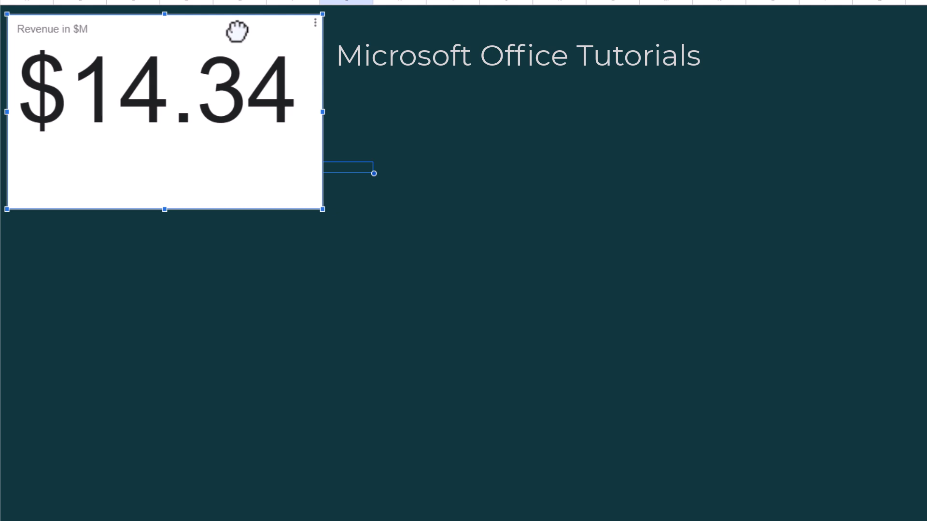
# Step: Give the dashboard's Revenue scorecard a medium teal background and a black border
pyautogui.click(315, 22)
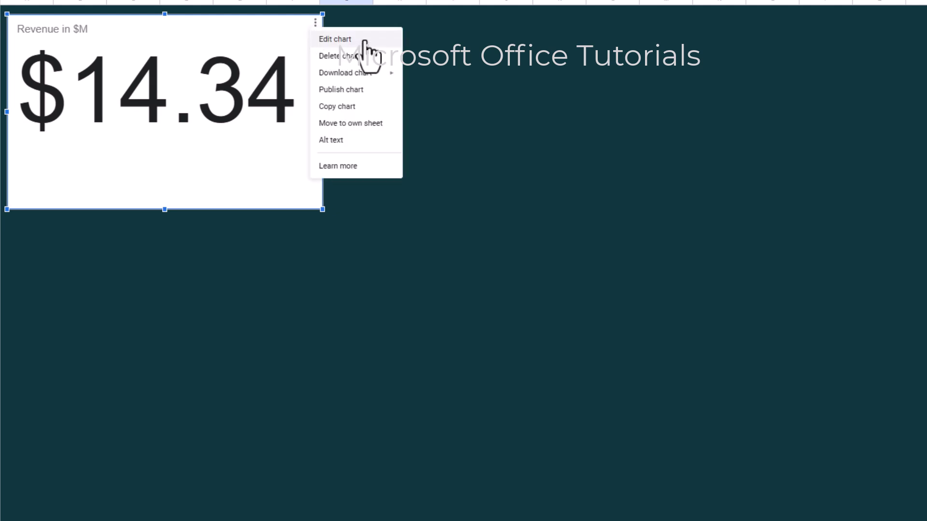
pyautogui.click(357, 39)
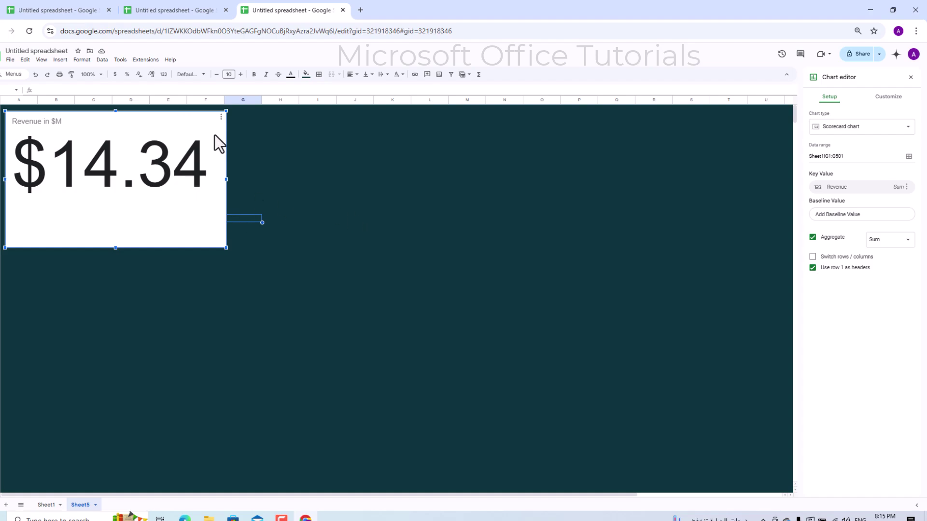
pyautogui.click(890, 98)
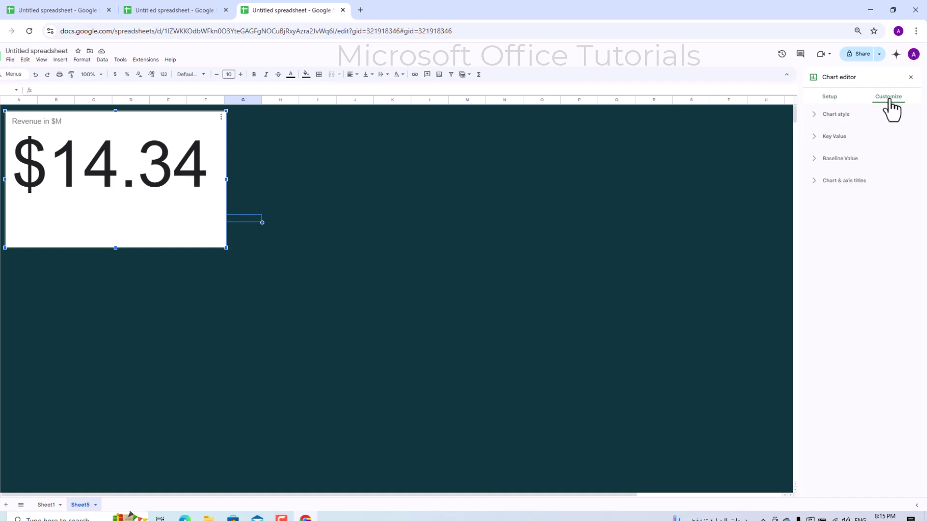
pyautogui.click(828, 116)
pyautogui.click(823, 145)
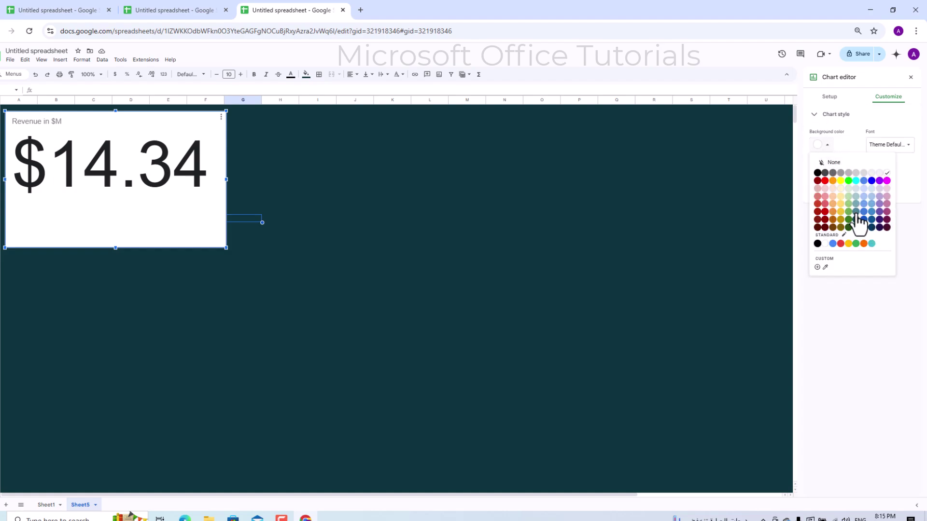
pyautogui.click(856, 212)
pyautogui.click(827, 177)
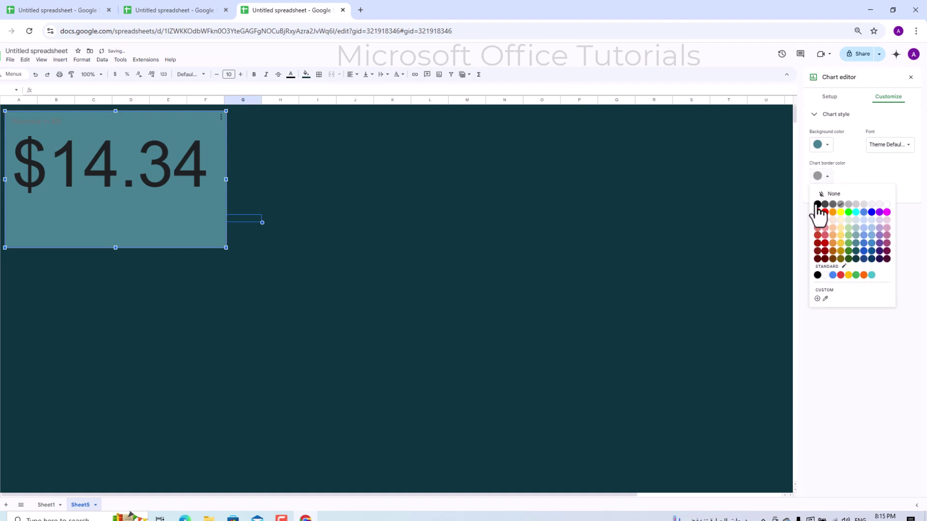
pyautogui.click(817, 205)
pyautogui.click(815, 116)
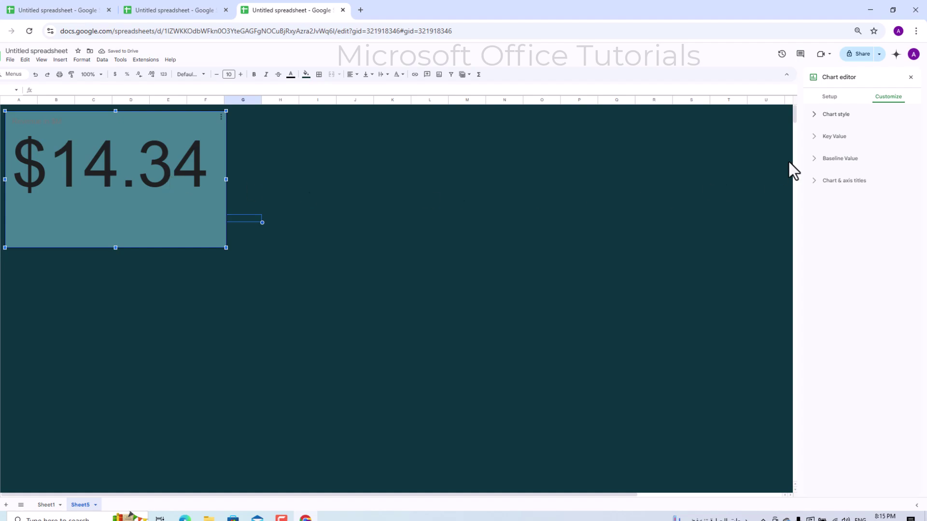
# Step: Set the font colour of the Revenue scorecard's key value to light grey
pyautogui.click(819, 138)
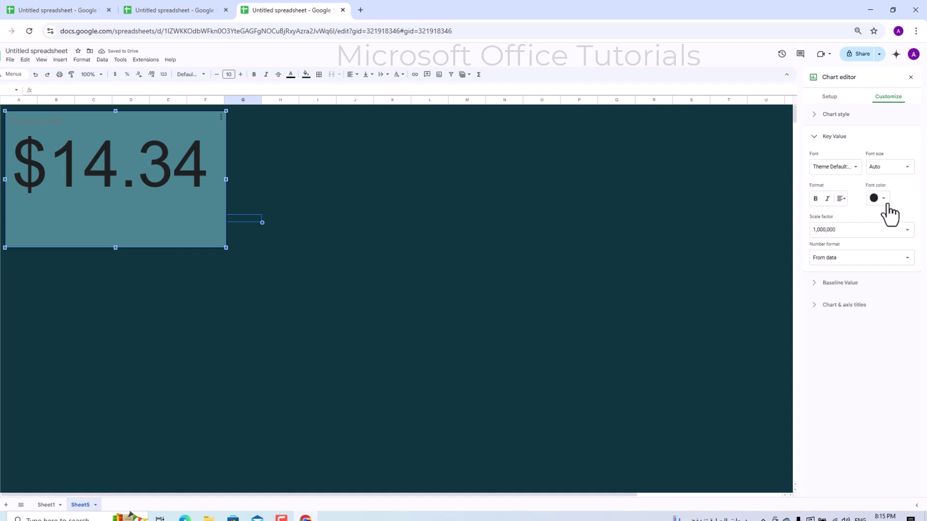
pyautogui.click(882, 198)
pyautogui.click(858, 226)
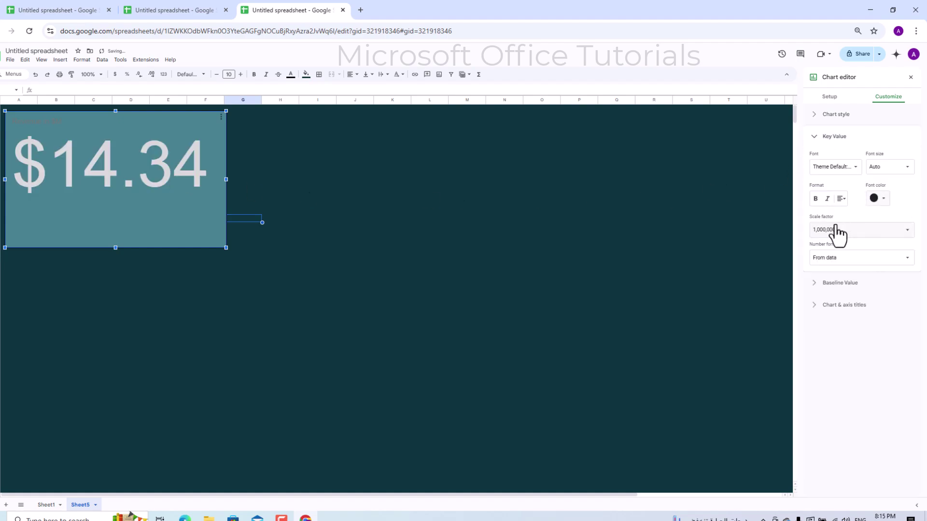
pyautogui.click(816, 137)
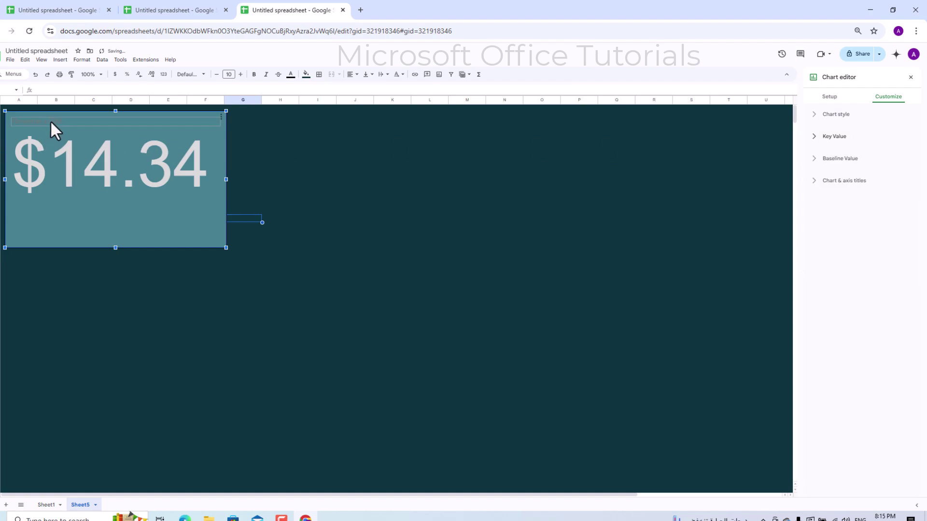
# Step: Format the scorecard title "Revenue in $M" in golden yellow and bold
pyautogui.click(53, 118)
pyautogui.click(52, 118)
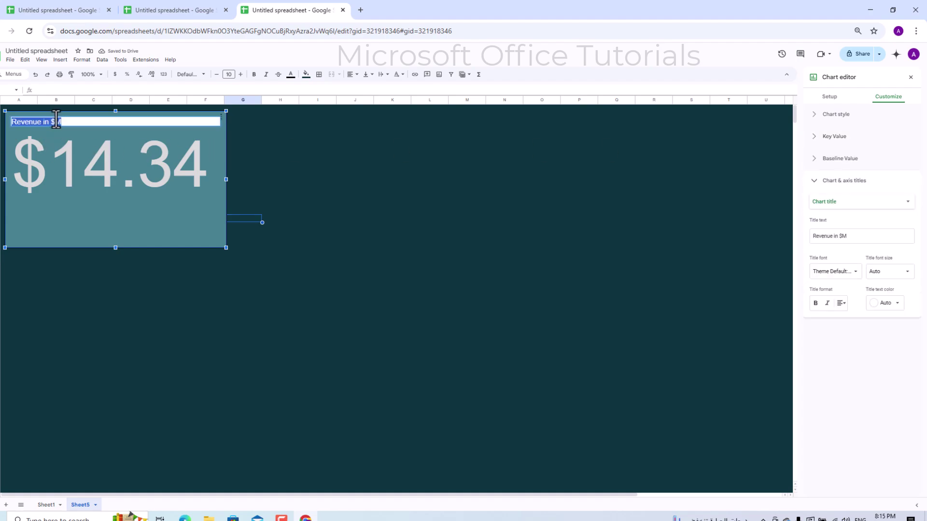
pyautogui.click(893, 305)
pyautogui.click(857, 402)
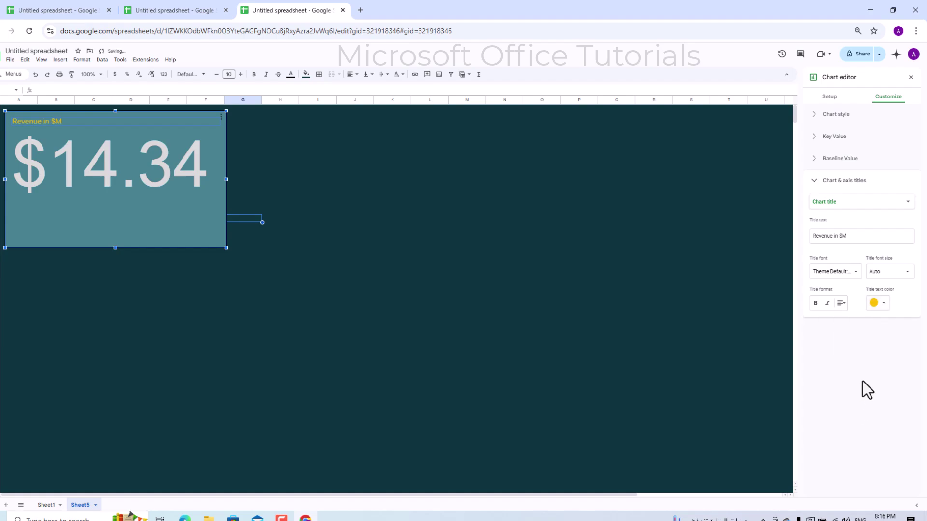
pyautogui.click(816, 304)
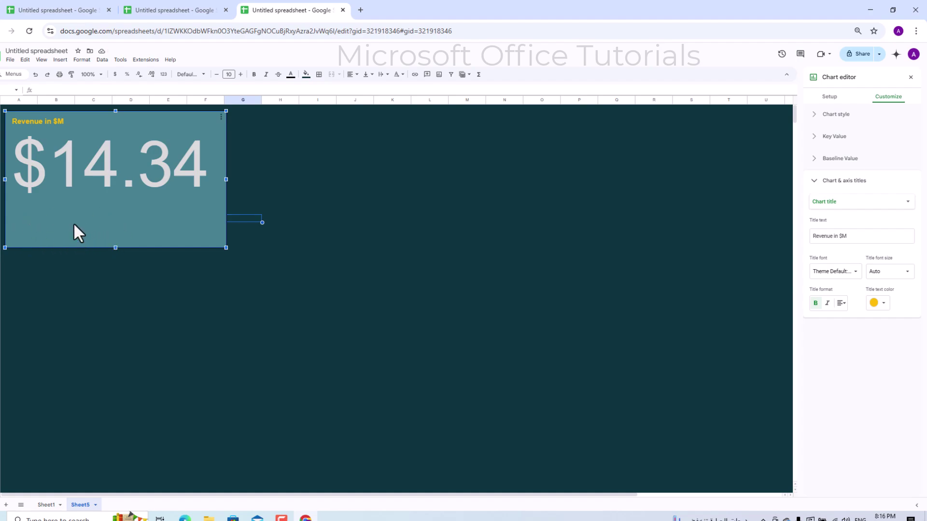
# Step: Add the whole Profit column, Sheet1!J:J, as the Revenue scorecard's baseline value
pyautogui.click(838, 99)
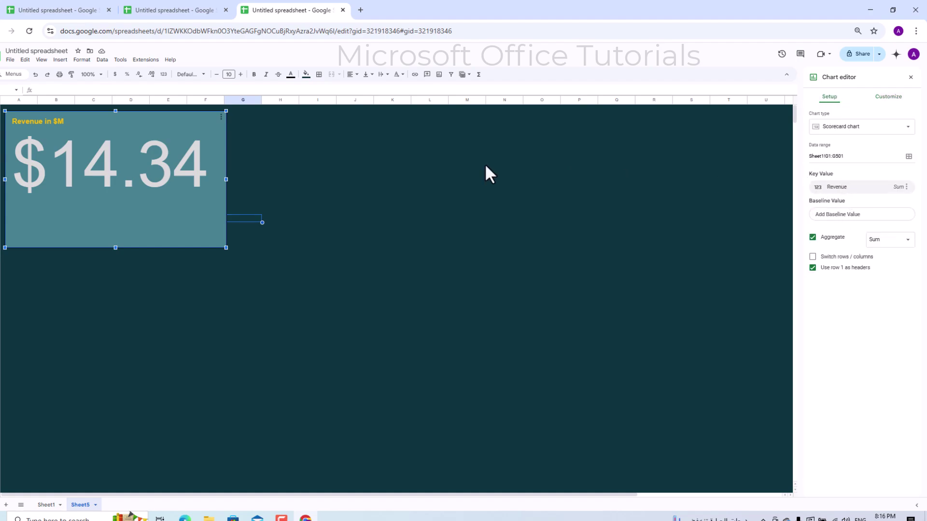
pyautogui.click(853, 214)
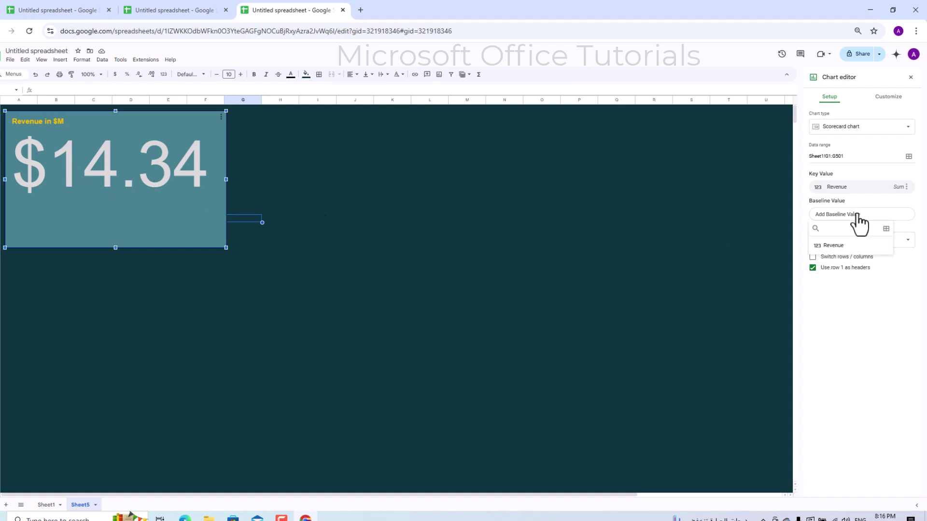
pyautogui.click(887, 230)
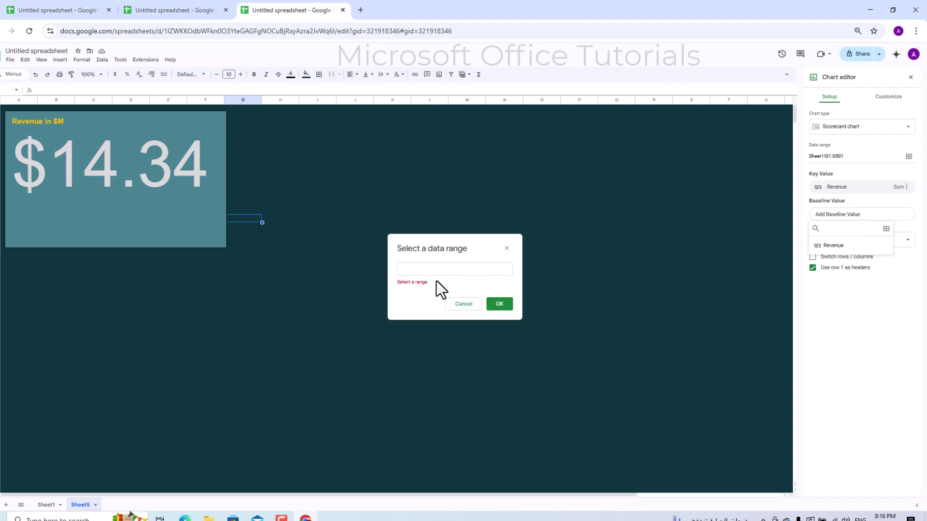
pyautogui.click(434, 268)
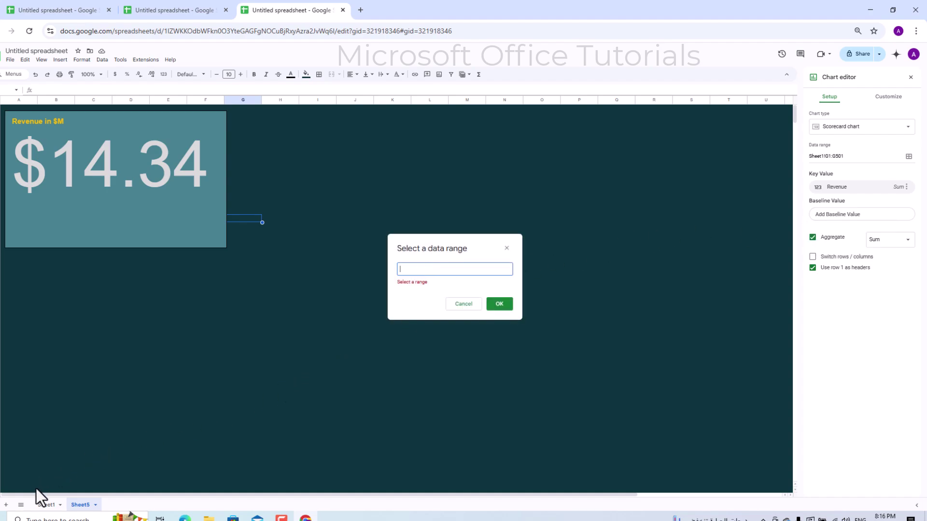
pyautogui.click(46, 505)
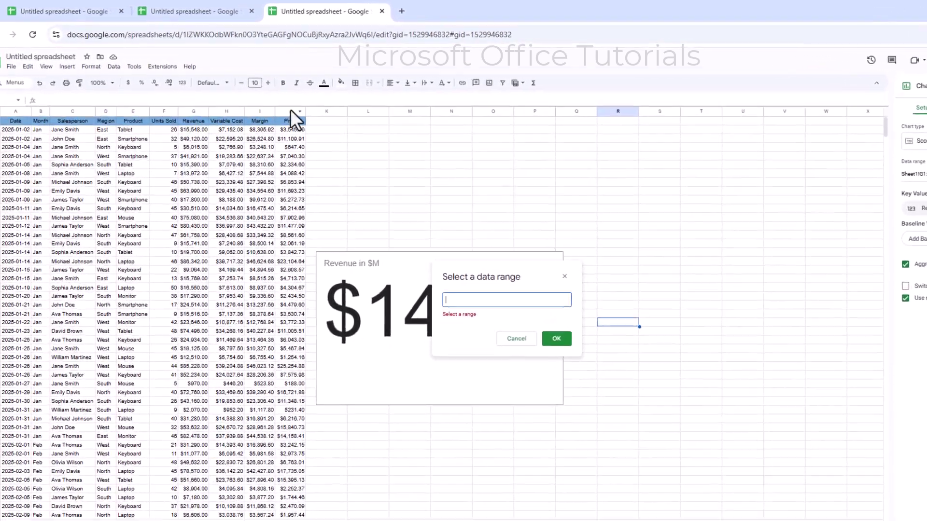
pyautogui.click(260, 99)
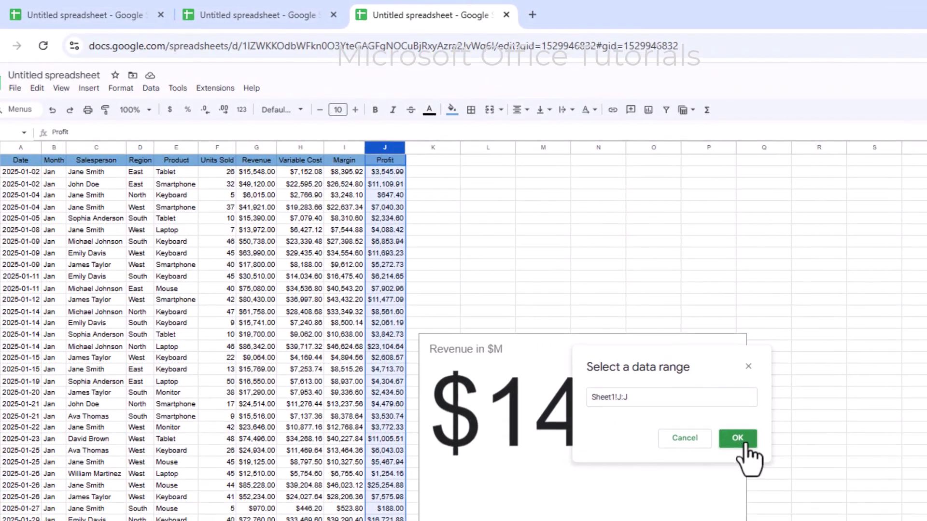
pyautogui.click(652, 387)
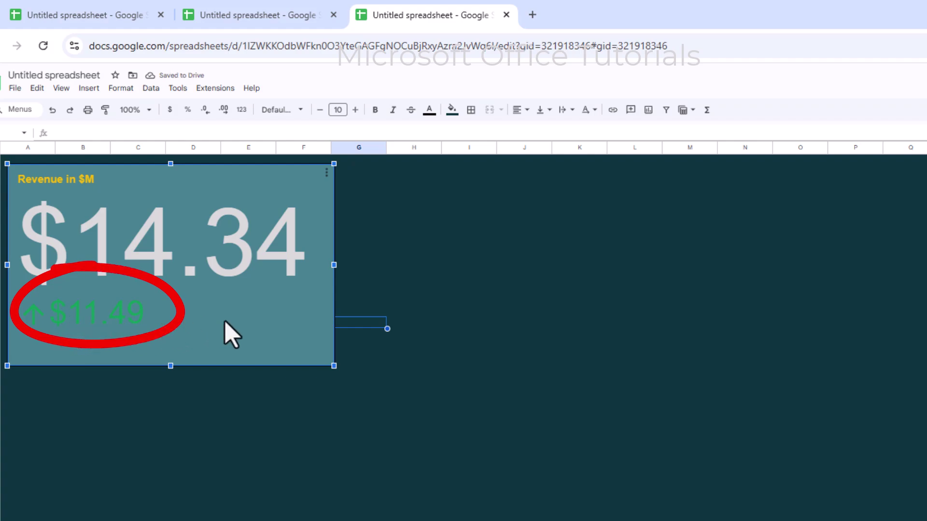
# Step: Set the positive, negative and font colours of the Revenue scorecard's baseline value to red
pyautogui.doubleClick(155, 304)
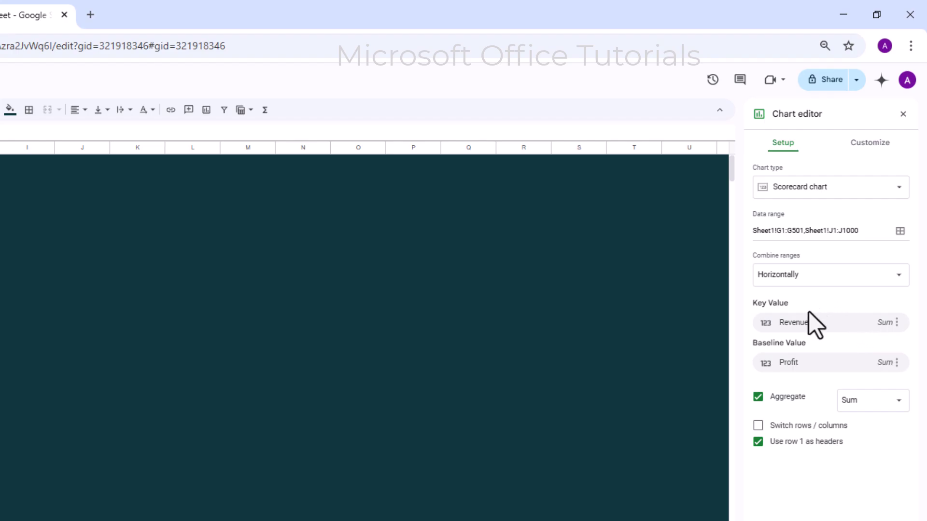
pyautogui.press('Escape')
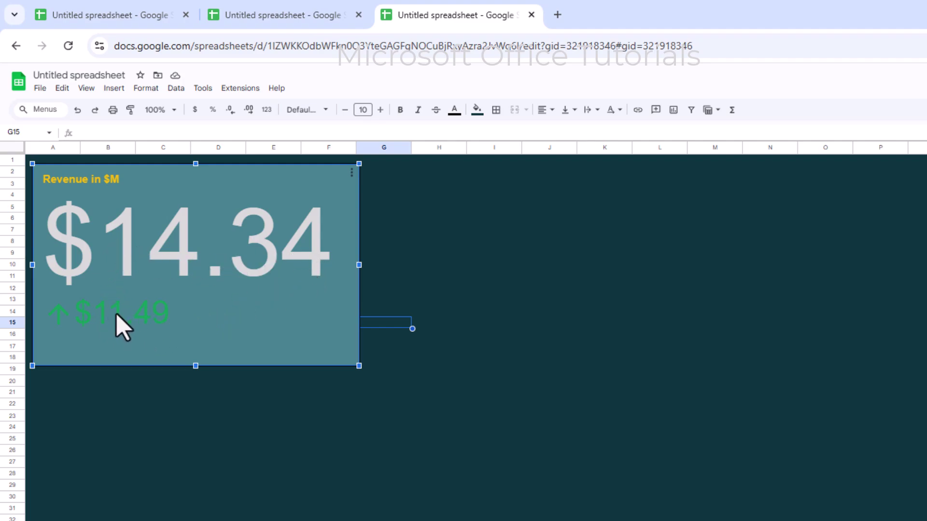
pyautogui.doubleClick(155, 330)
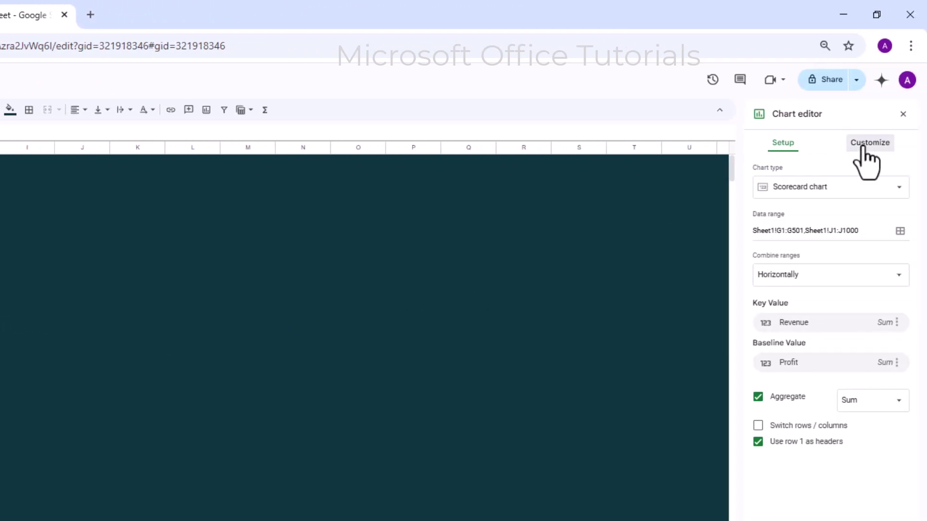
pyautogui.click(863, 148)
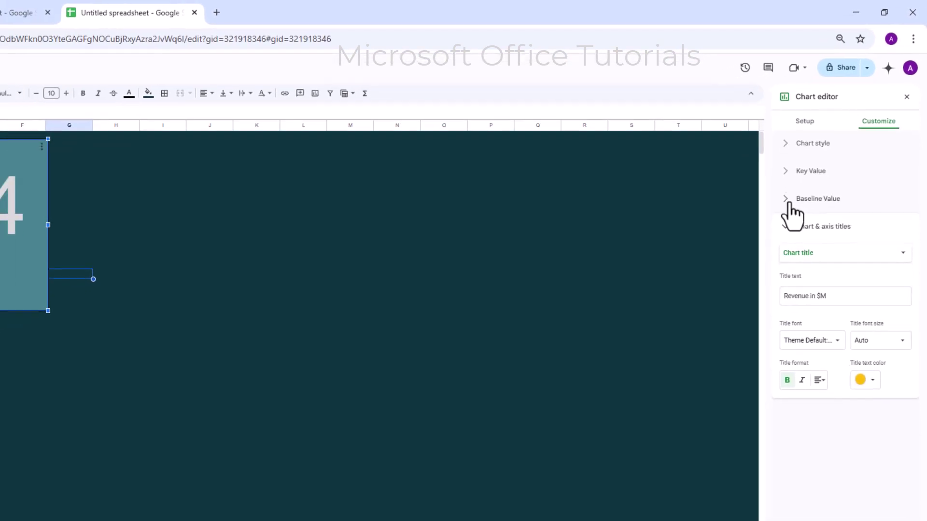
pyautogui.click(789, 203)
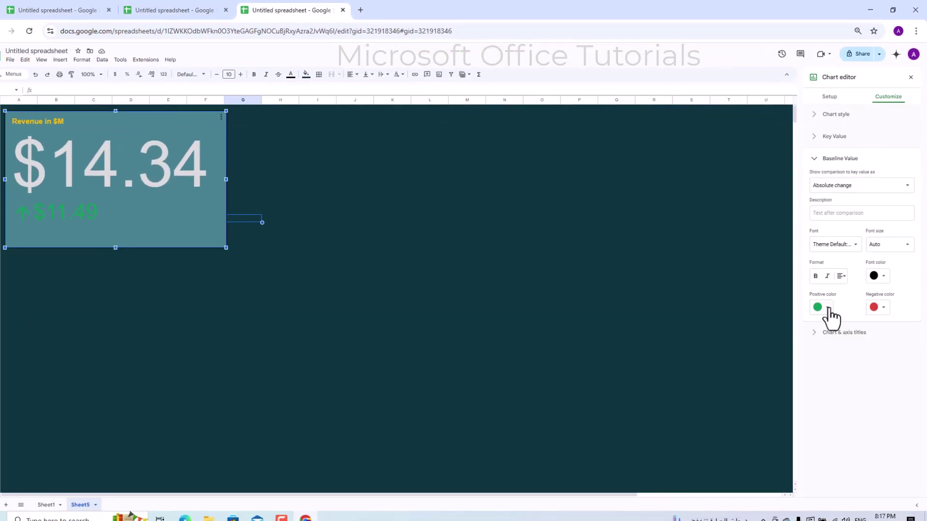
pyautogui.click(828, 309)
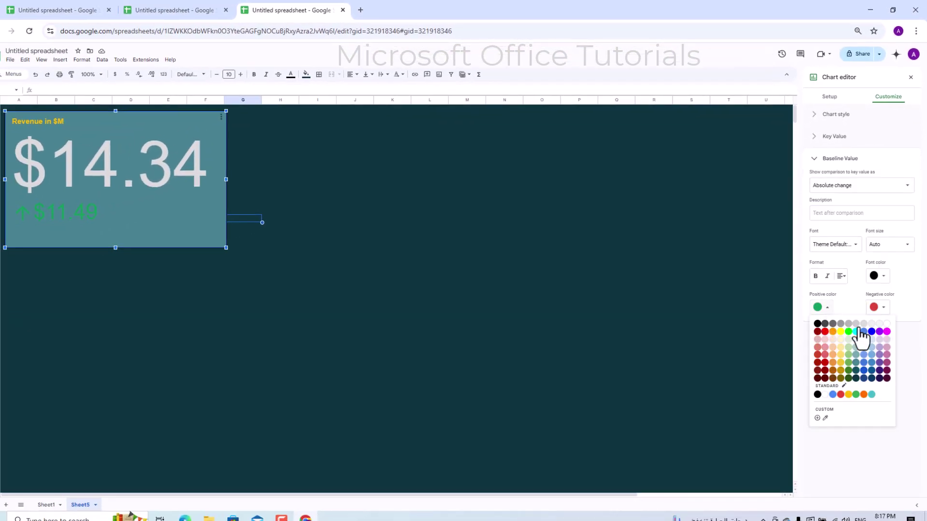
pyautogui.click(819, 331)
pyautogui.click(878, 307)
pyautogui.click(878, 275)
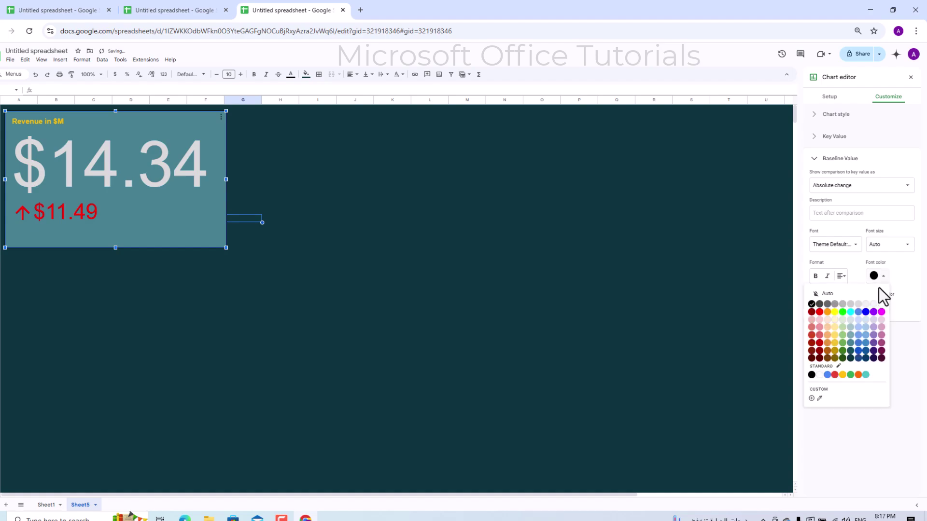
pyautogui.click(820, 312)
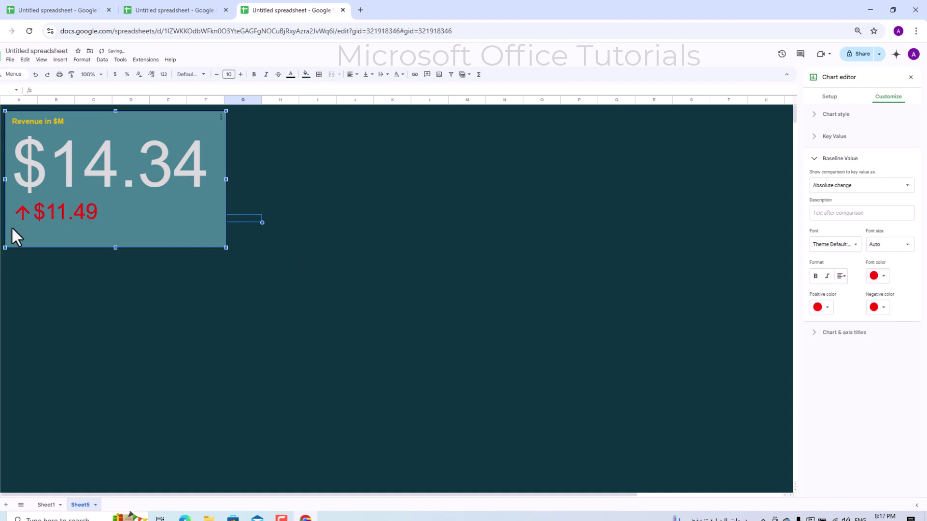
pyautogui.click(244, 256)
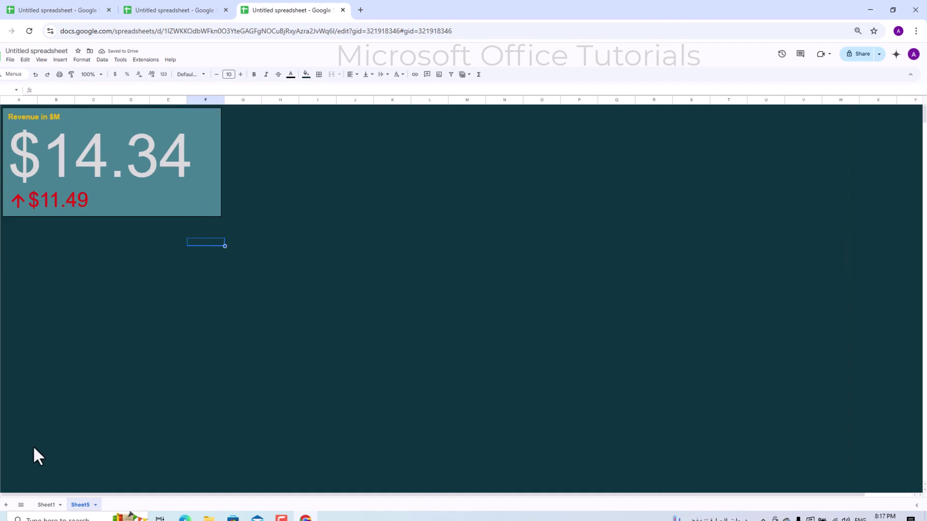
# Step: Delete the original unstyled "Revenue in $M" scorecard from Sheet1
pyautogui.click(43, 505)
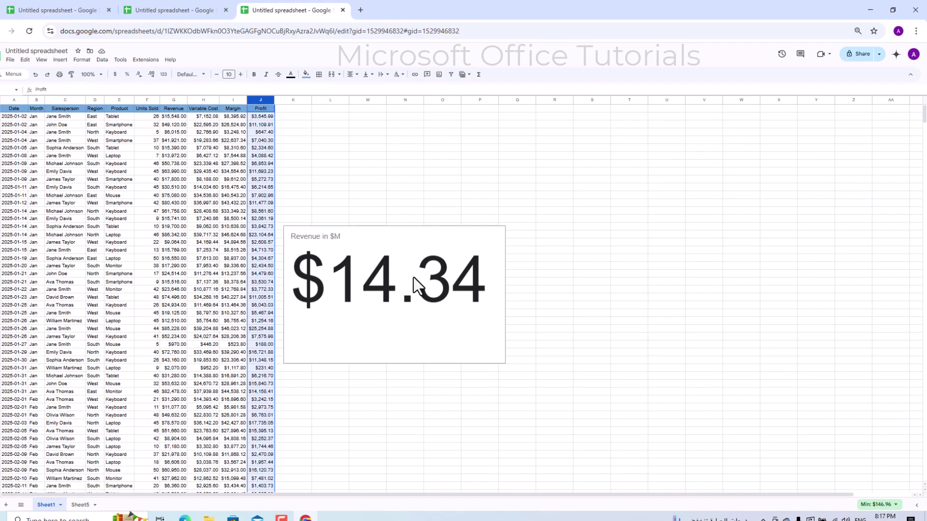
pyautogui.click(471, 253)
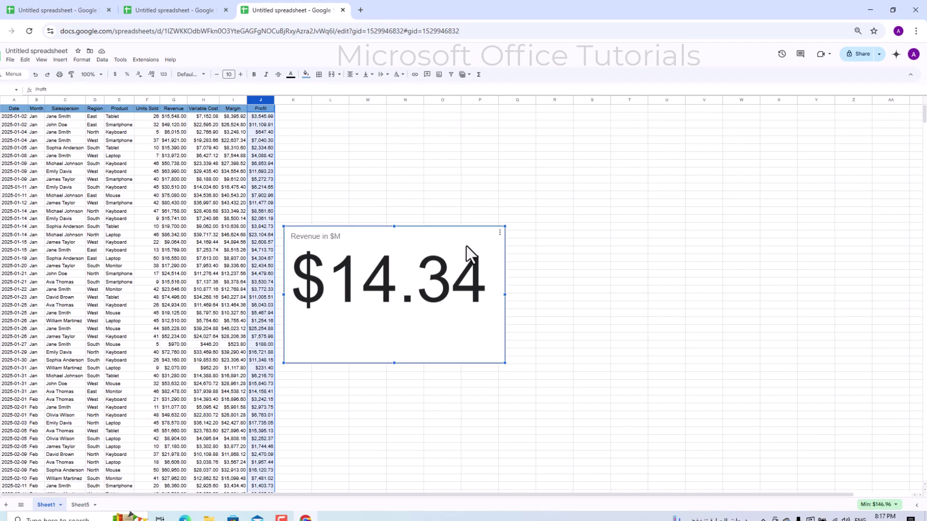
pyautogui.press('Delete')
pyautogui.click(299, 202)
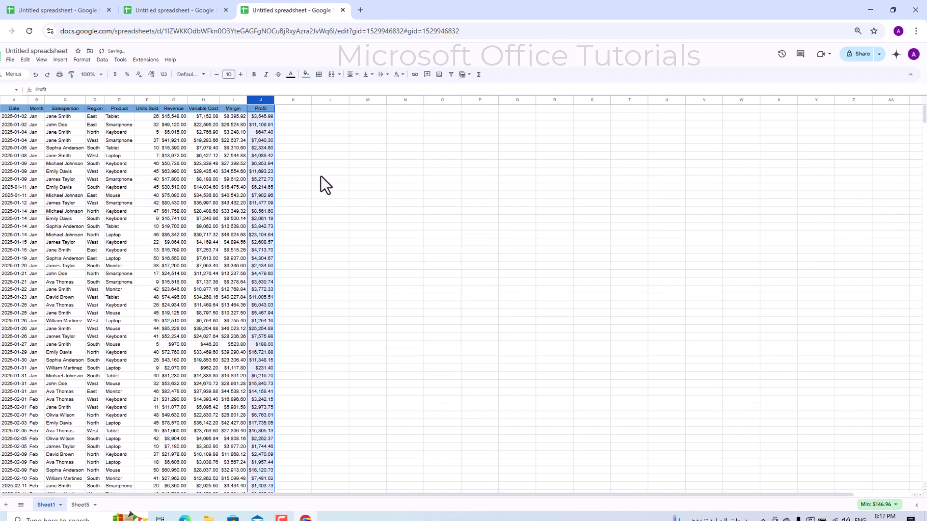
pyautogui.click(231, 100)
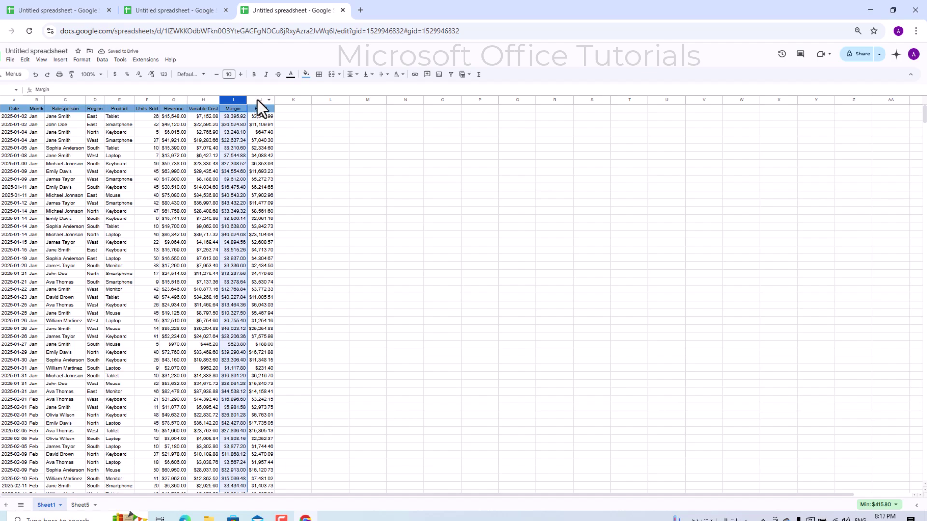
pyautogui.click(257, 100)
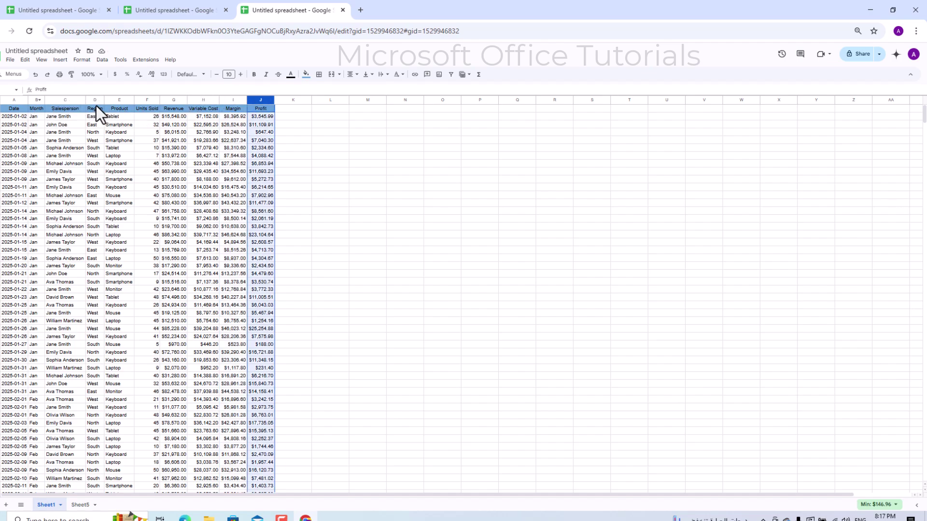
pyautogui.click(173, 100)
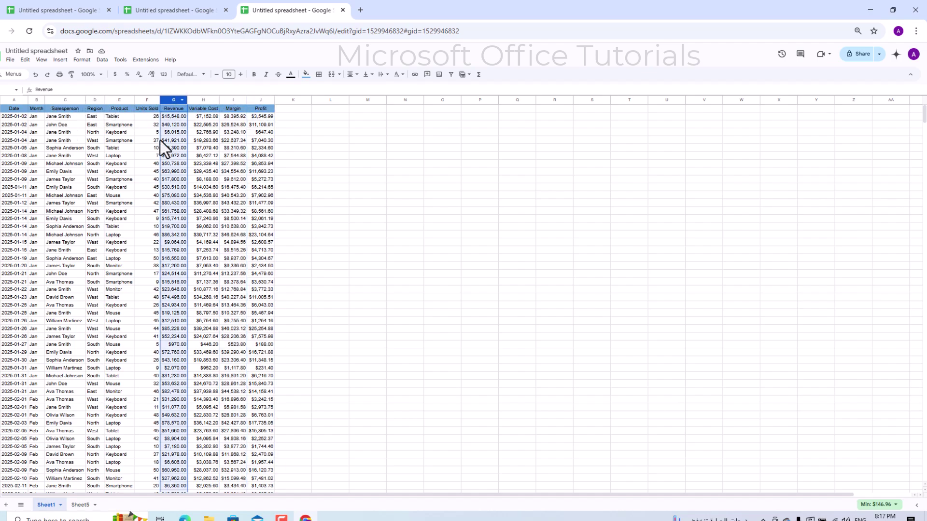
pyautogui.click(304, 150)
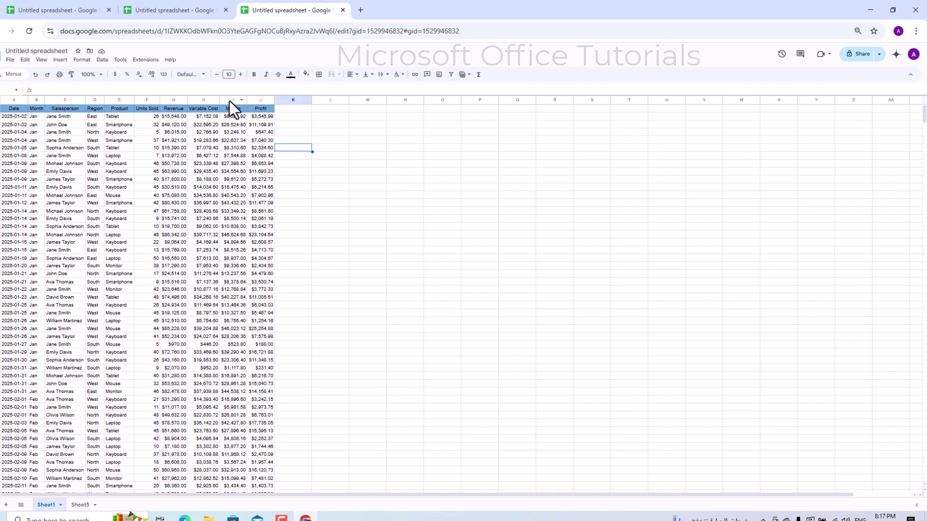
# Step: Insert a scorecard chart on Sheet1 from the whole Margin column
pyautogui.click(230, 100)
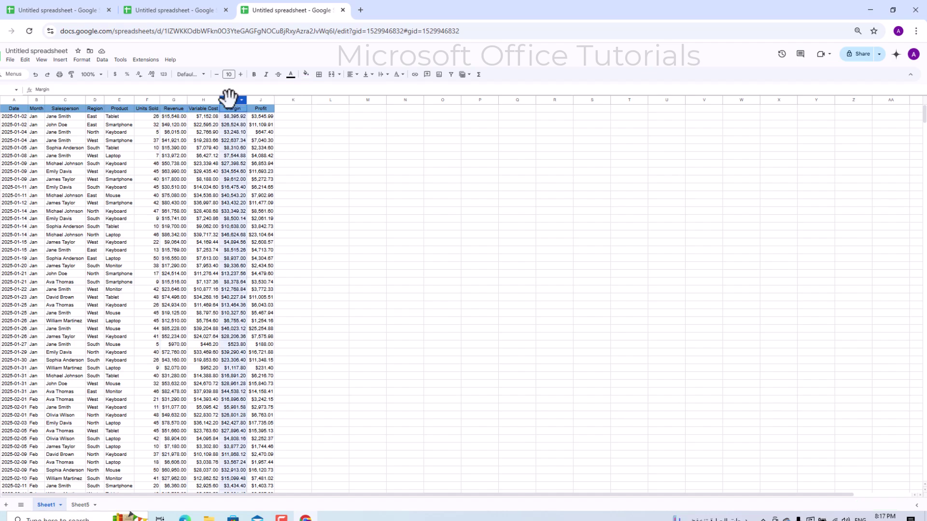
pyautogui.click(59, 59)
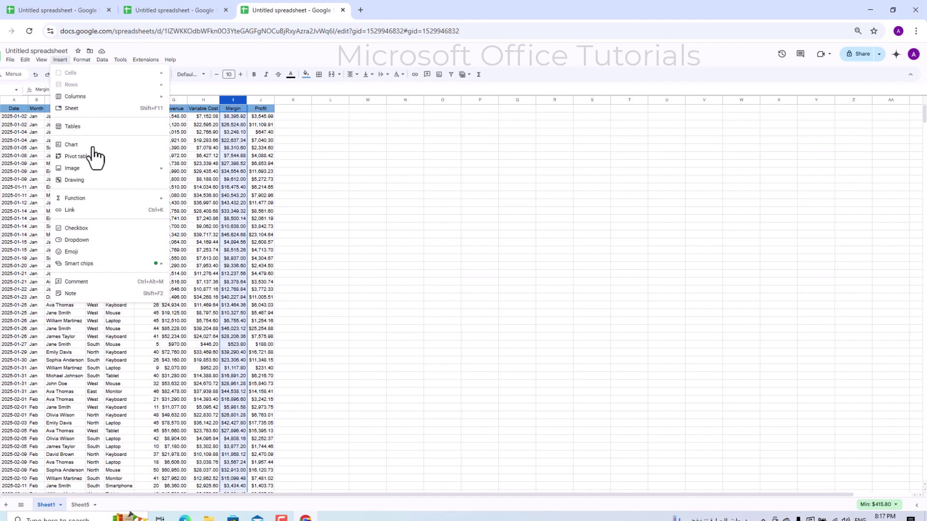
pyautogui.click(93, 146)
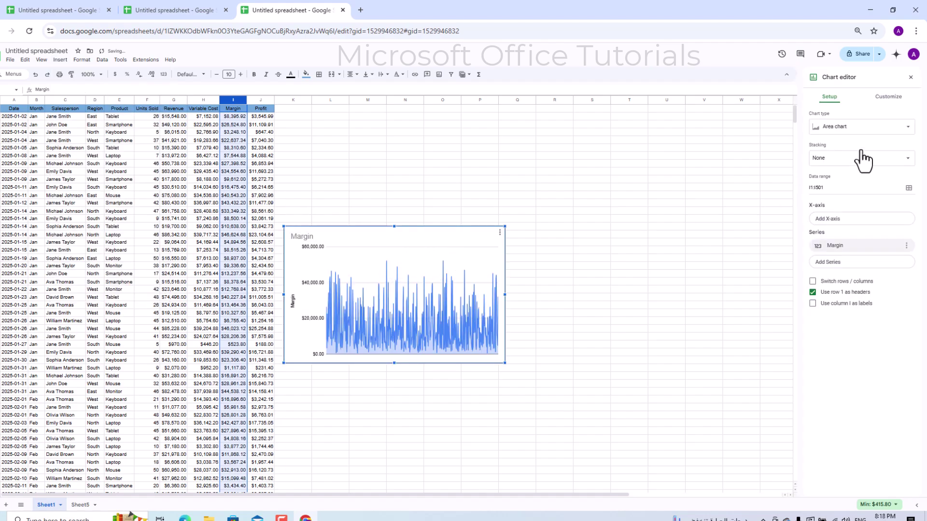
pyautogui.click(866, 128)
pyautogui.scroll(-3, 842, 333)
pyautogui.scroll(-1, 842, 338)
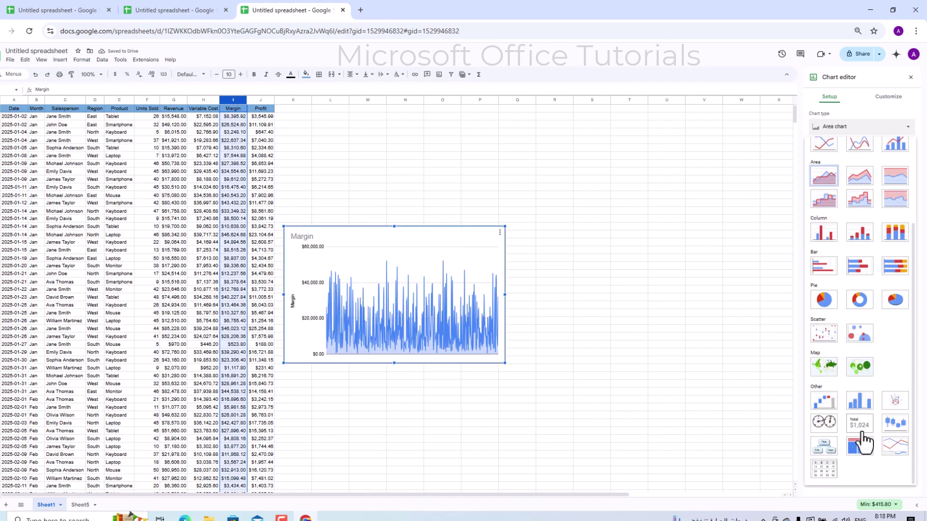
pyautogui.click(861, 428)
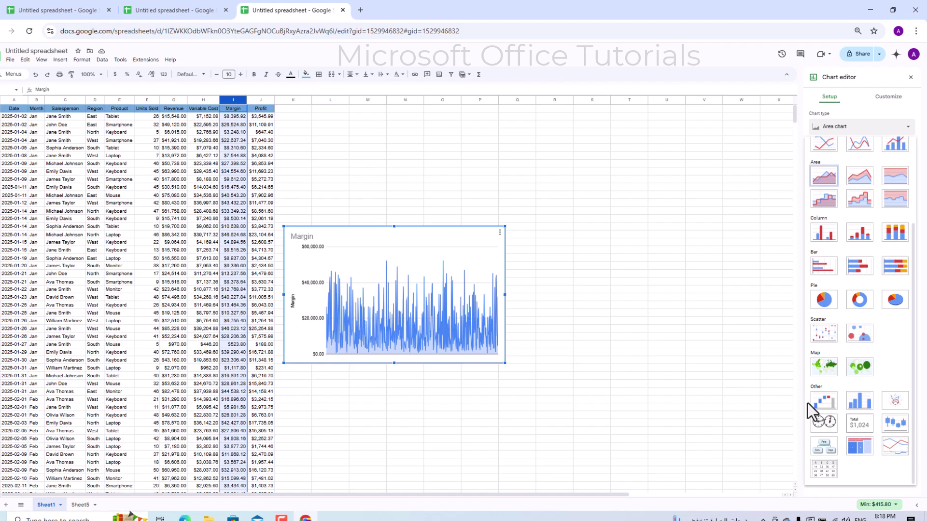
# Step: Insert a scorecard chart from the whole Profit column and shift it partly clear of the Margin scorecard
pyautogui.click(259, 100)
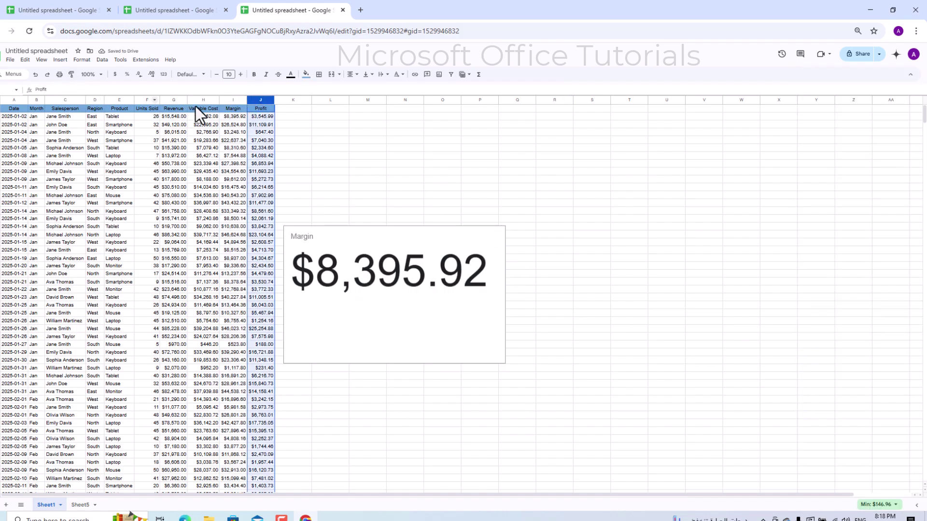
pyautogui.click(59, 60)
pyautogui.press('Escape')
pyautogui.hotkey('ctrl', 'z')
pyautogui.click(905, 124)
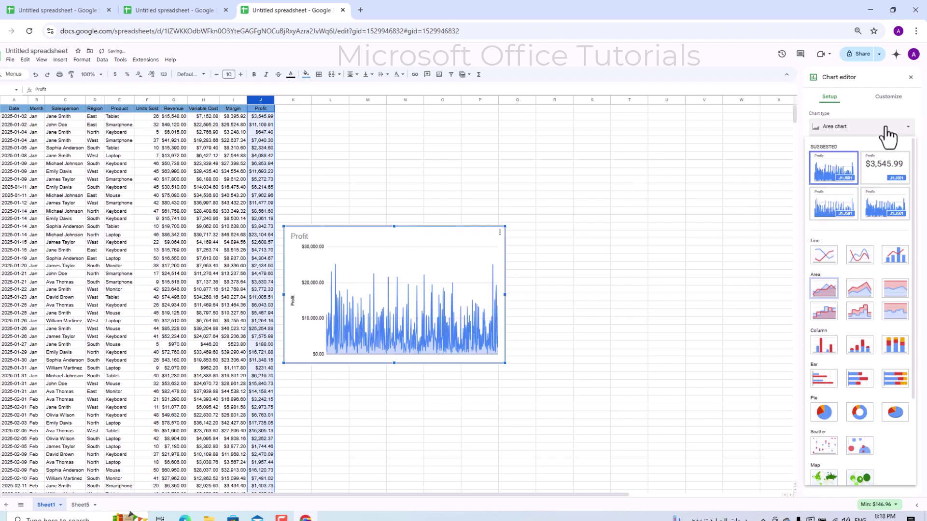
pyautogui.scroll(-5, 855, 350)
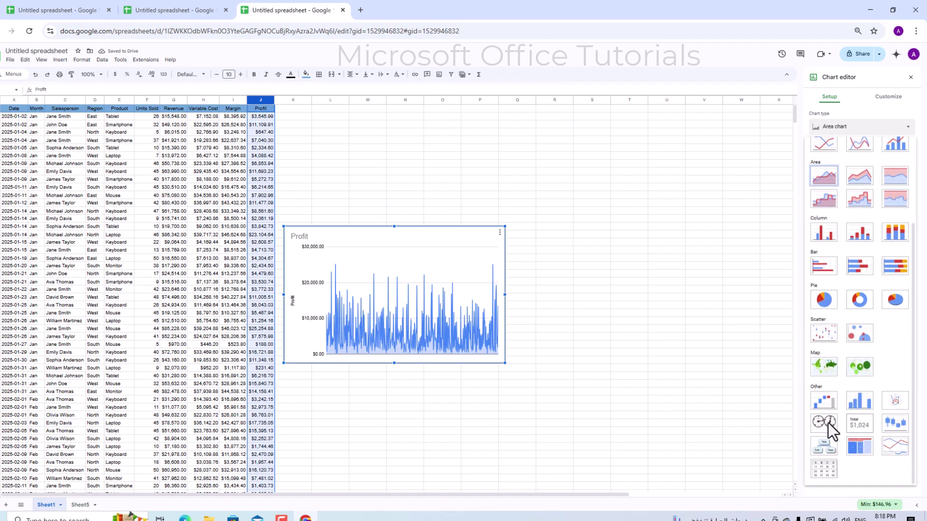
pyautogui.click(857, 425)
pyautogui.click(457, 233)
pyautogui.moveTo(461, 230); pyautogui.dragTo(557, 272)
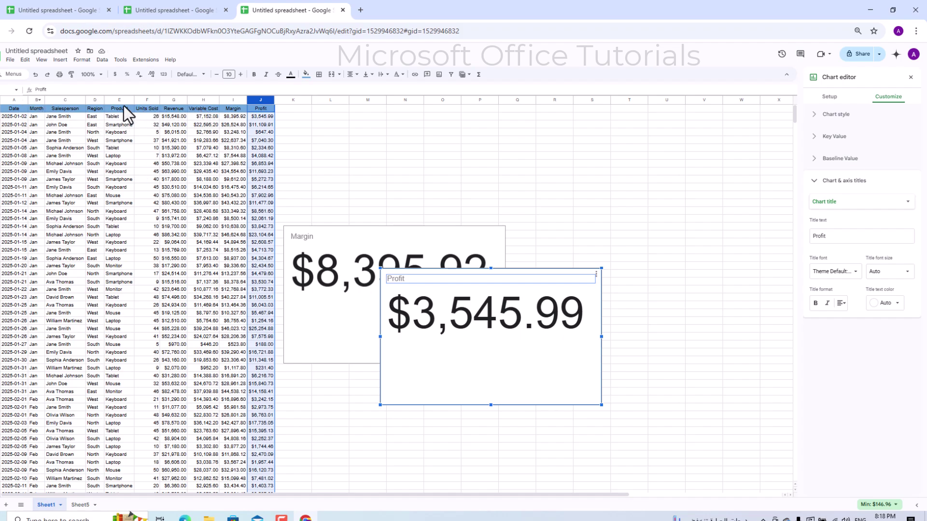
# Step: Insert a column chart of Revenue by Month, aggregated as a sum, and move it above the Profit scorecard
pyautogui.keyDown('ctrl'); pyautogui.click(170, 100); pyautogui.keyUp('ctrl')
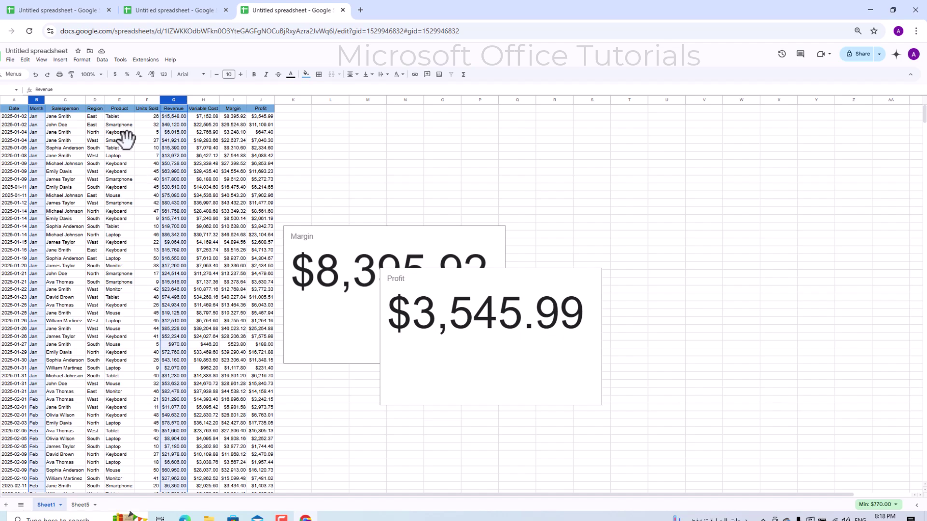
pyautogui.click(60, 59)
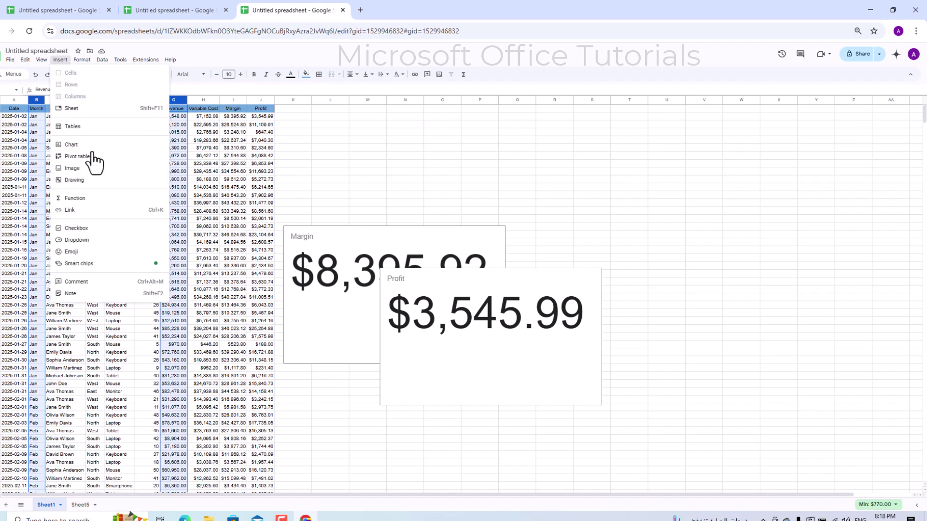
pyautogui.press('Escape')
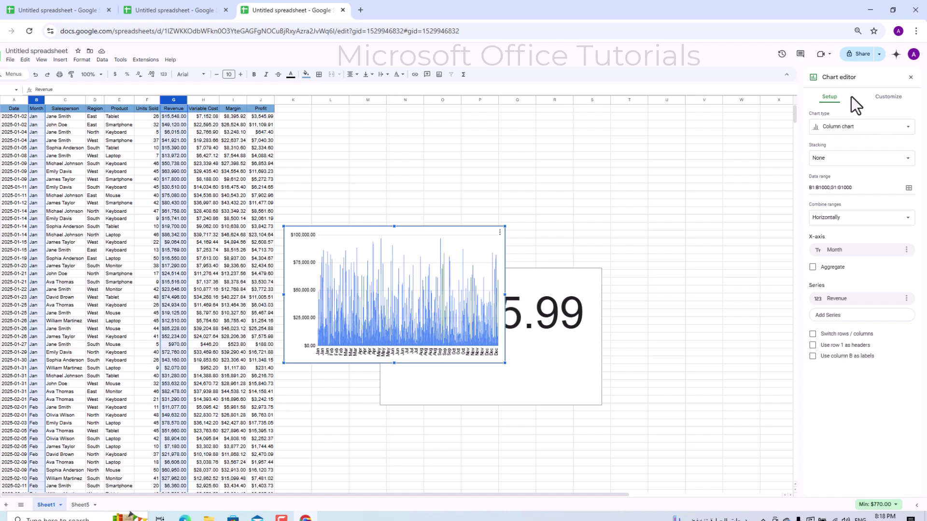
pyautogui.click(813, 268)
pyautogui.moveTo(472, 232); pyautogui.dragTo(664, 165)
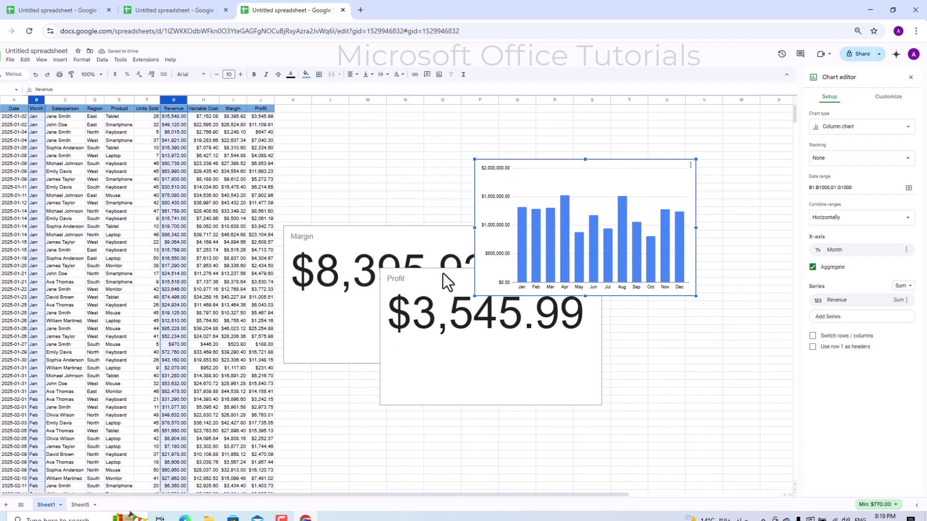
# Step: Copy the Margin scorecard, Profit scorecard and monthly Revenue column chart from Sheet1 to the dashboard on Sheet5
pyautogui.click(412, 234)
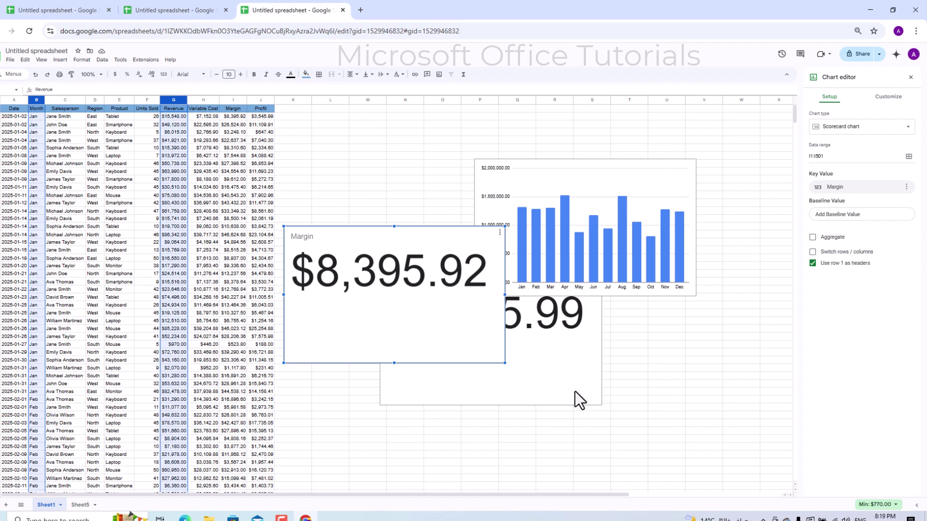
pyautogui.click(553, 373)
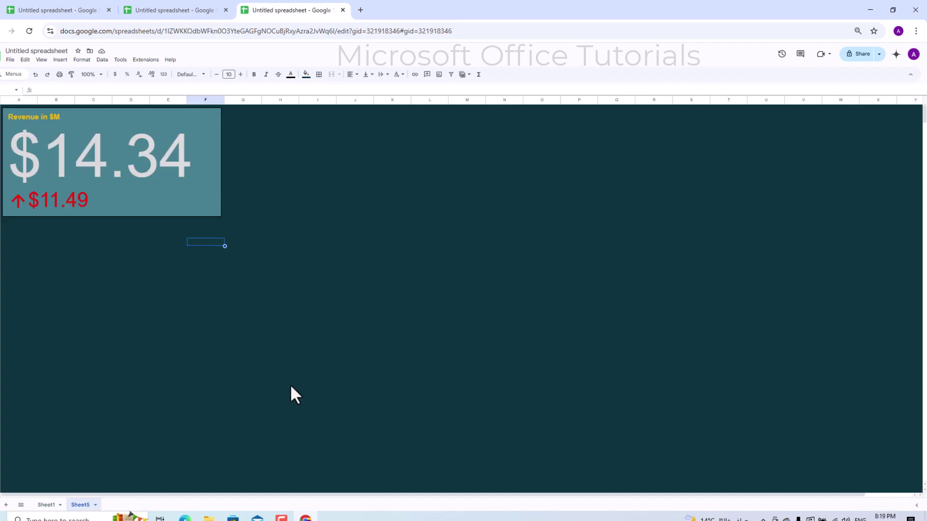
pyautogui.click(266, 327)
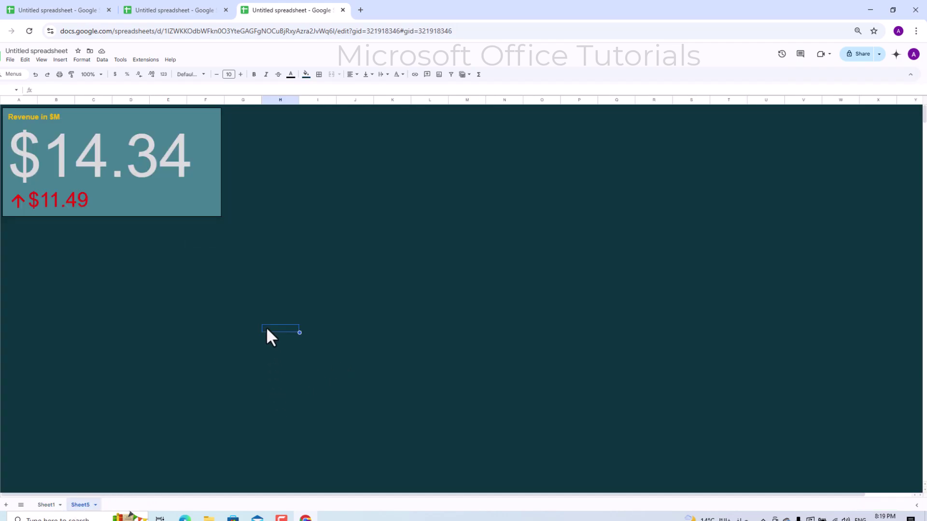
pyautogui.click(366, 409)
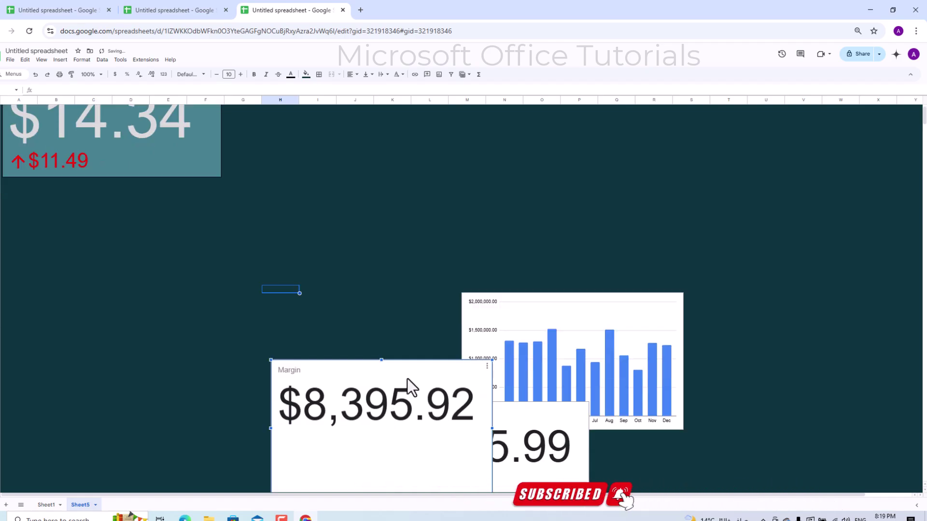
# Step: Move the Margin scorecard away from the other charts on Sheet5 and aggregate its key value as a sum
pyautogui.moveTo(407, 387); pyautogui.dragTo(345, 257)
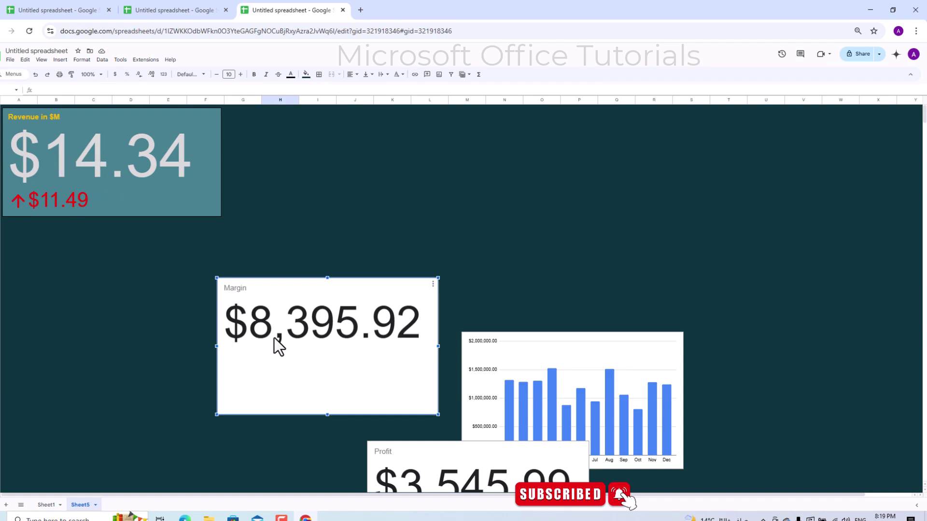
pyautogui.click(432, 285)
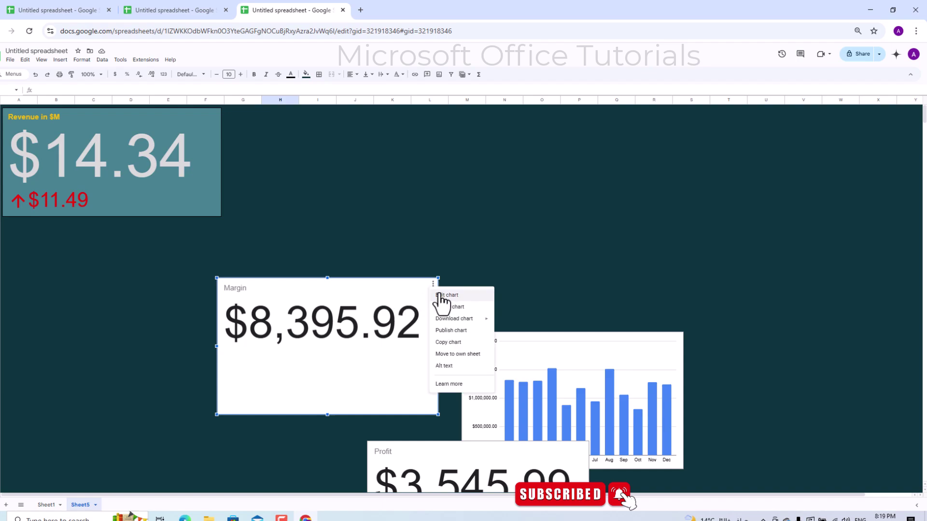
pyautogui.click(472, 296)
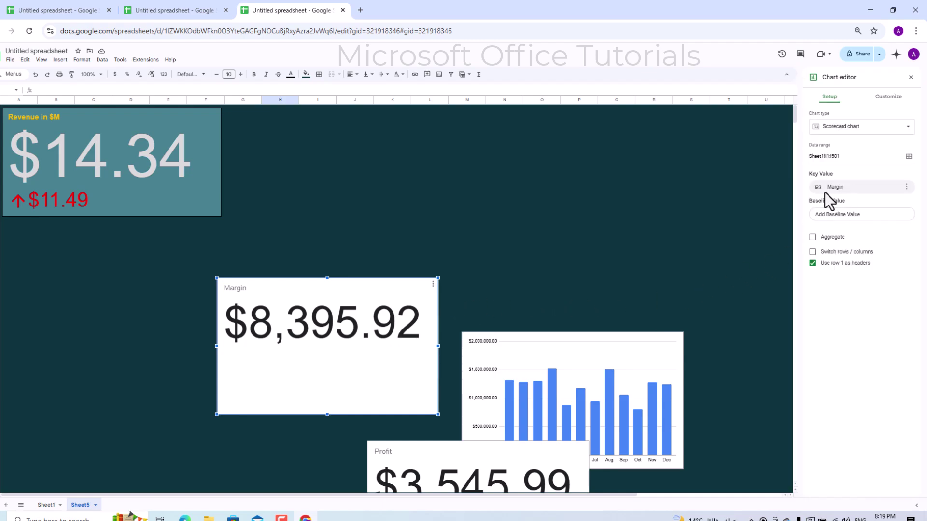
pyautogui.click(812, 237)
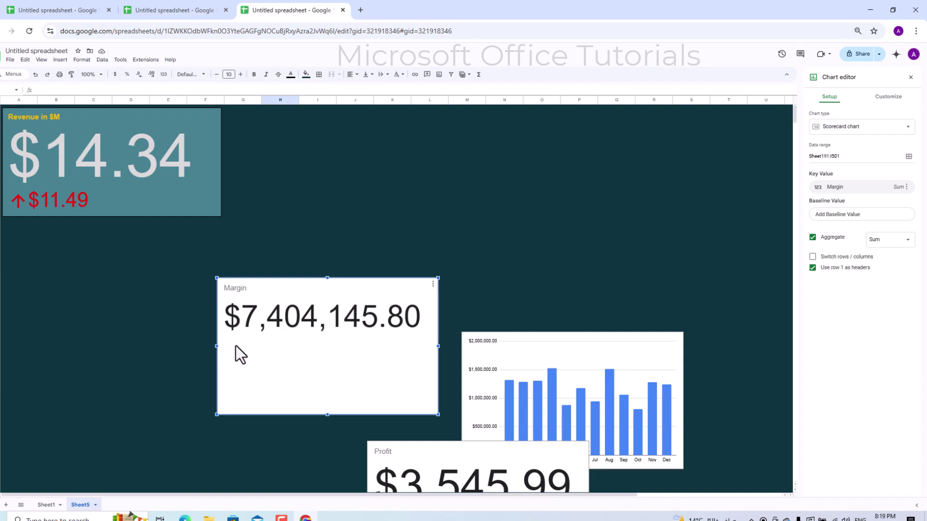
# Step: Set the Margin scorecard's key value scale factor to 1,000,000
pyautogui.click(888, 96)
pyautogui.click(819, 137)
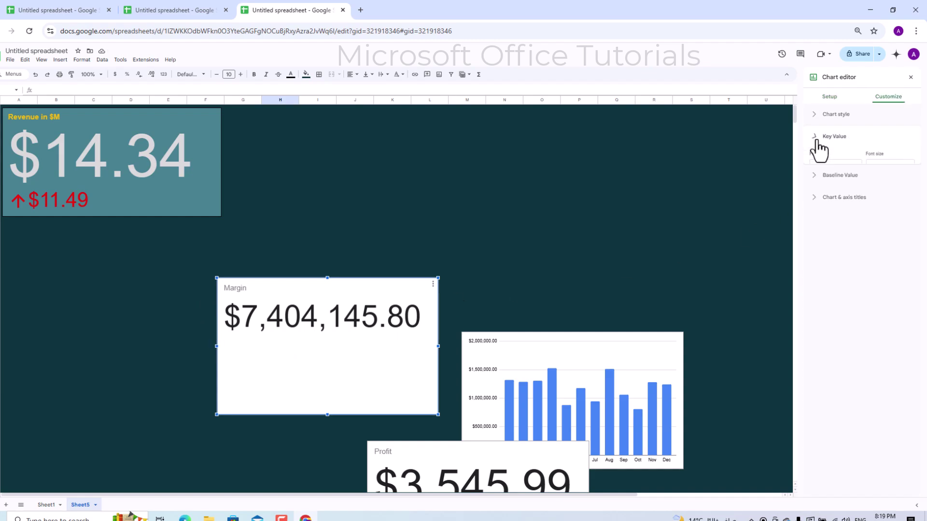
pyautogui.click(892, 235)
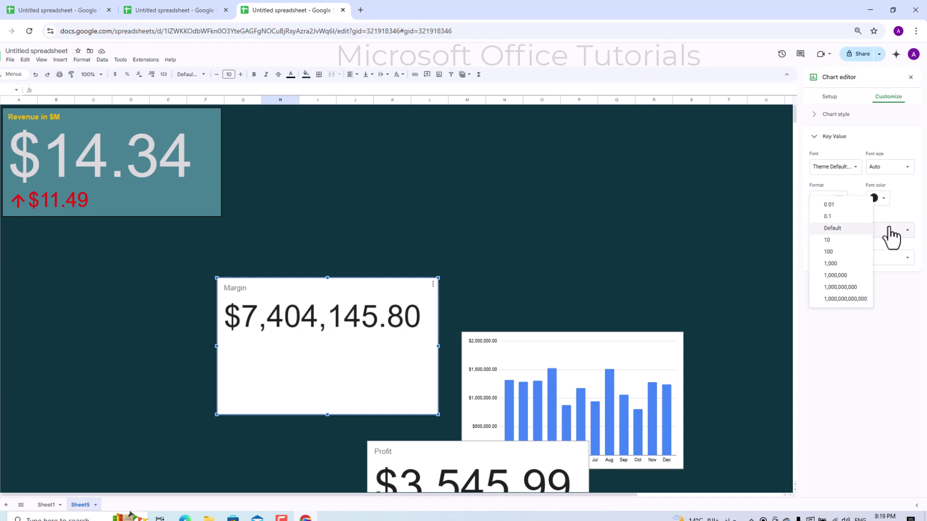
pyautogui.click(838, 288)
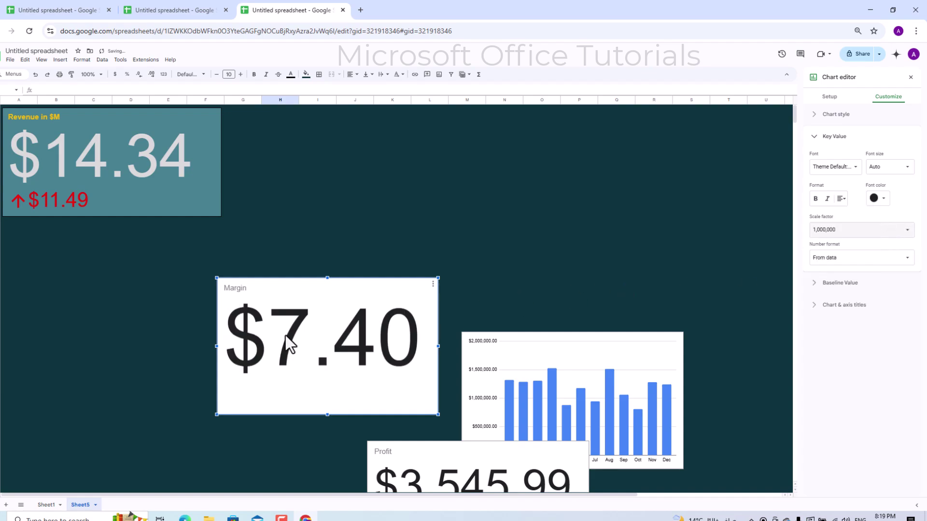
# Step: Give the Margin scorecard the Revenue scorecard's teal background and a light gray key value font
pyautogui.click(821, 137)
pyautogui.click(835, 113)
pyautogui.click(822, 144)
pyautogui.click(855, 204)
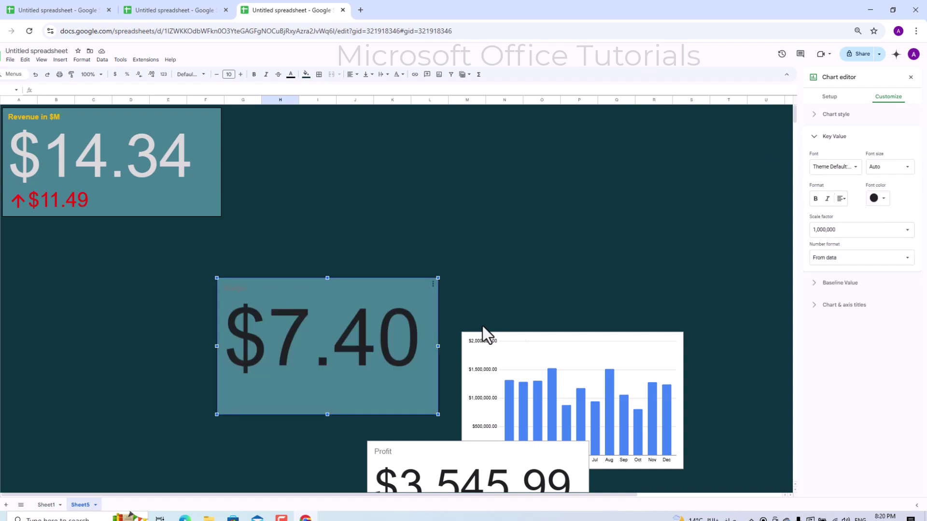
pyautogui.click(883, 198)
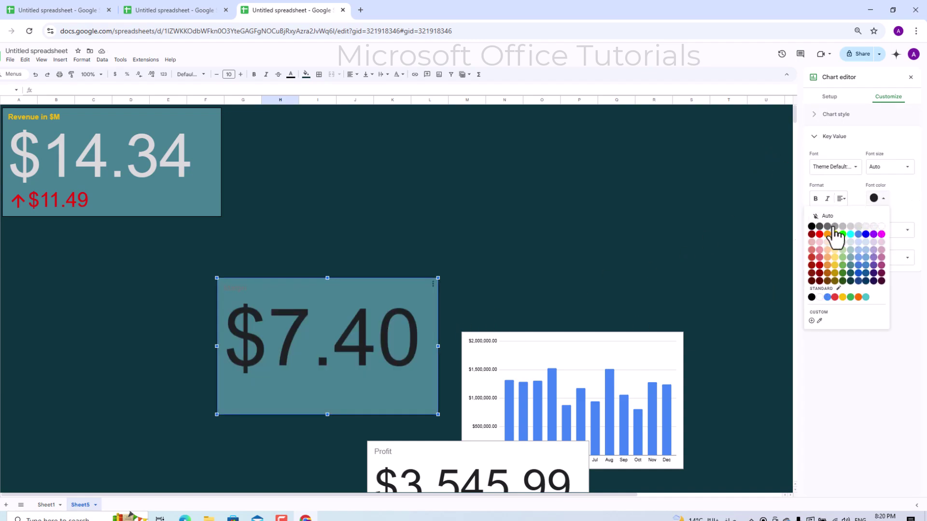
pyautogui.click(857, 226)
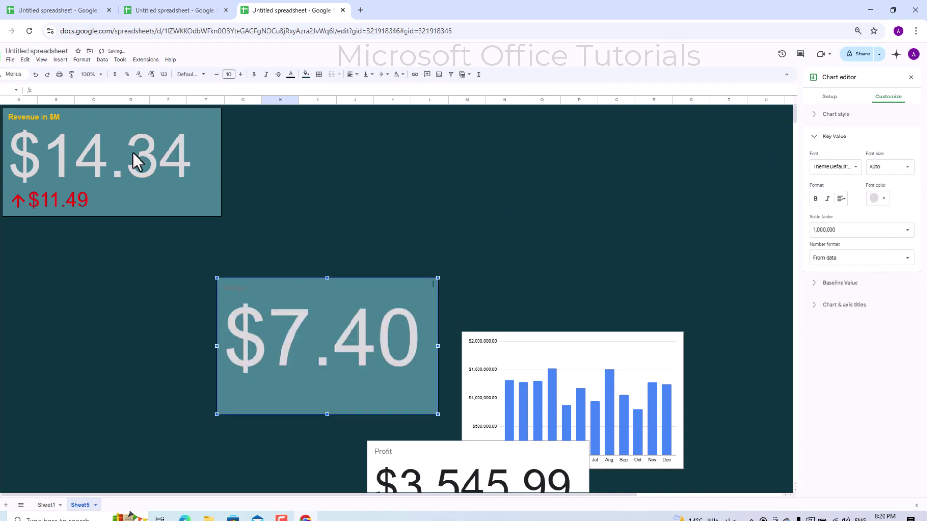
# Step: Title the scorecard "Margin in $M" in bold yellow and move it directly below the Revenue scorecard
pyautogui.click(248, 288)
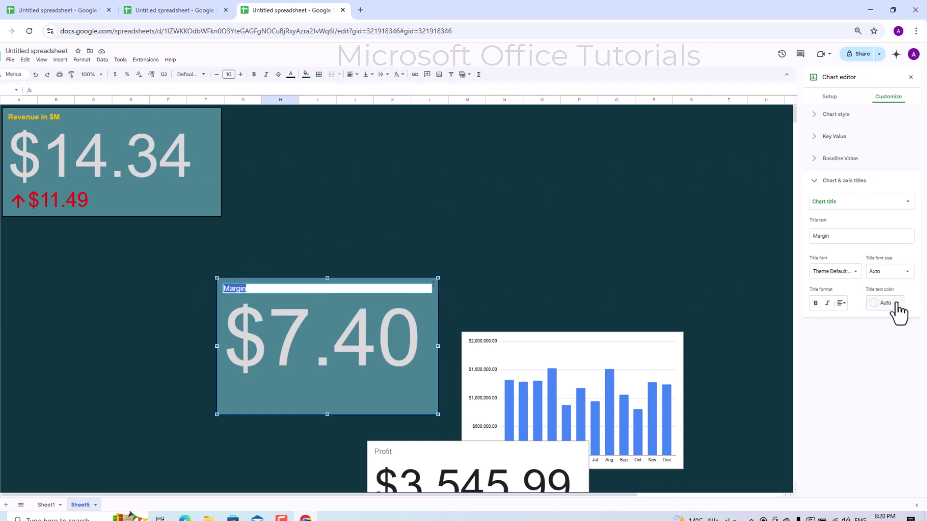
pyautogui.click(893, 304)
pyautogui.click(857, 402)
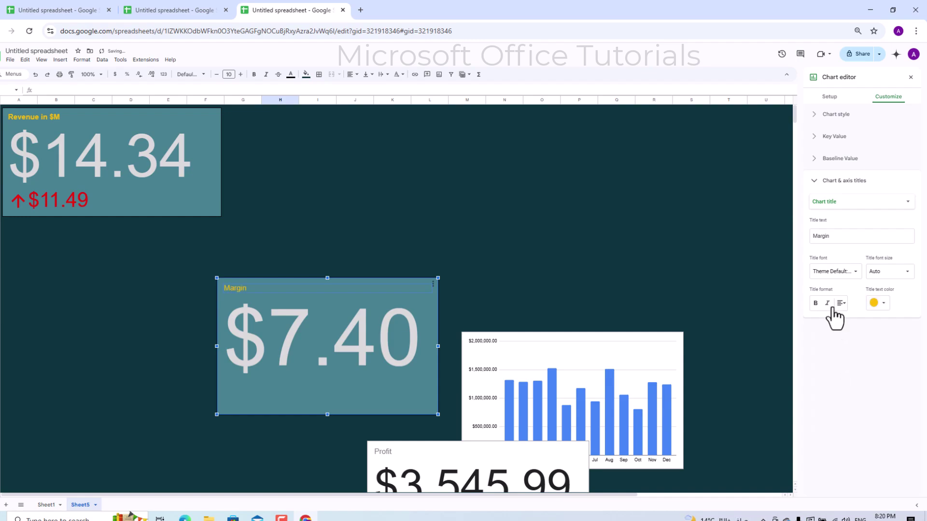
pyautogui.click(816, 304)
pyautogui.click(836, 237)
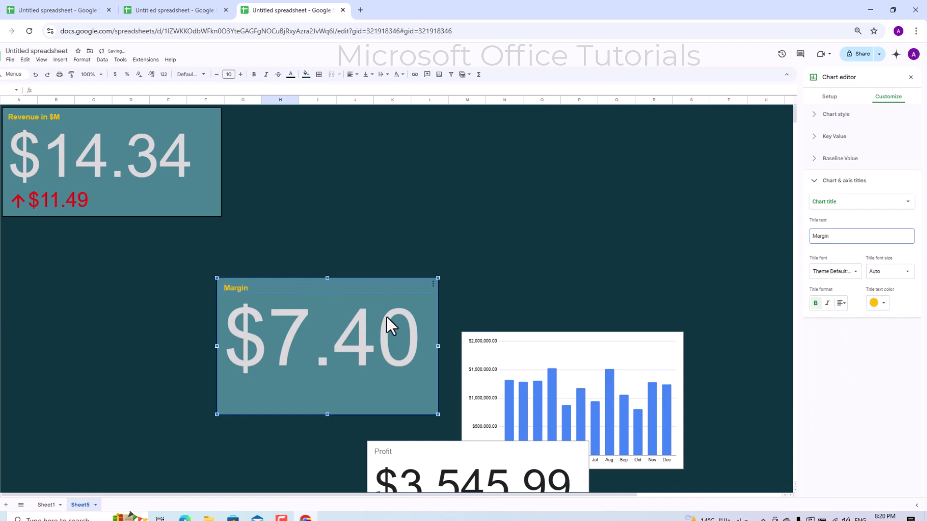
pyautogui.write('in $M')
pyautogui.moveTo(334, 300); pyautogui.dragTo(129, 235)
# Step: Move the Profit scorecard up and style it like Margin: summed, 1,000,000 scale factor, teal background, light gray value, bold yellow title "Profit in $M"
pyautogui.scroll(-2, 440, 462)
pyautogui.click(440, 462)
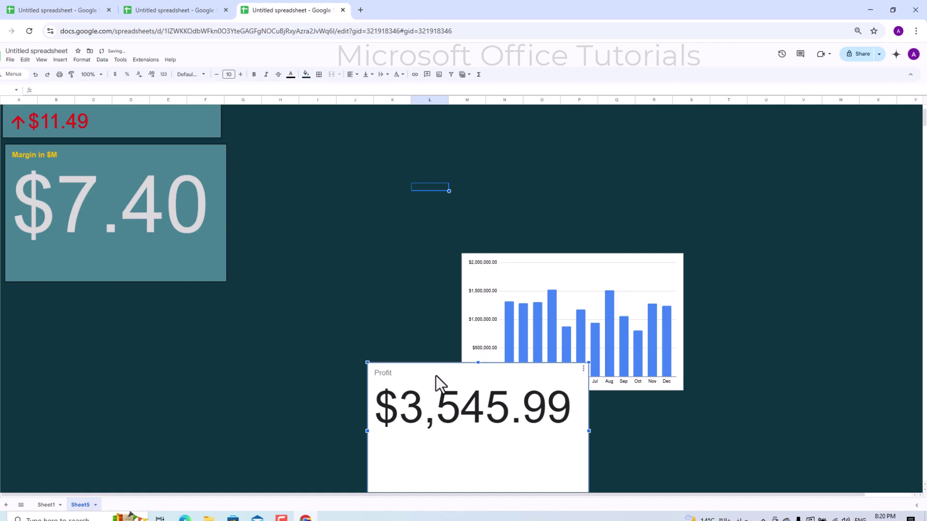
pyautogui.moveTo(436, 376); pyautogui.dragTo(399, 296)
pyautogui.scroll(2, 398, 295)
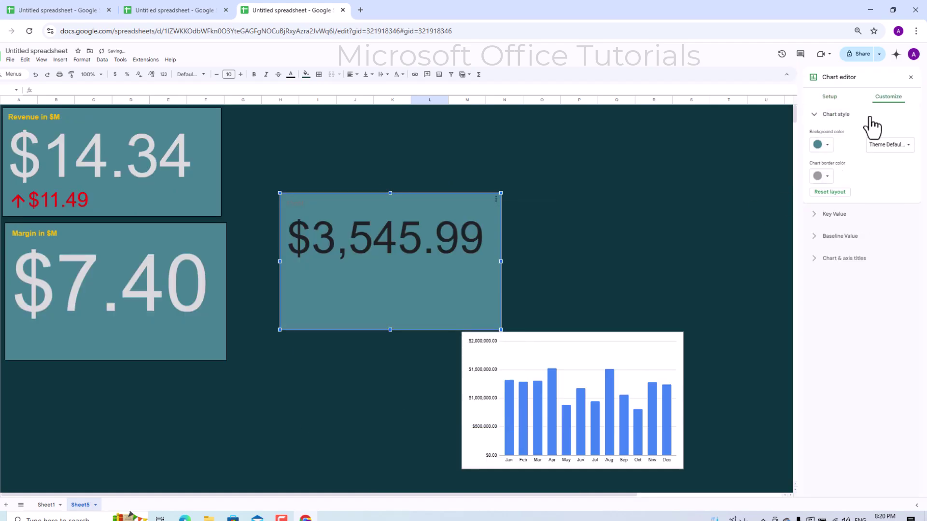
pyautogui.click(814, 115)
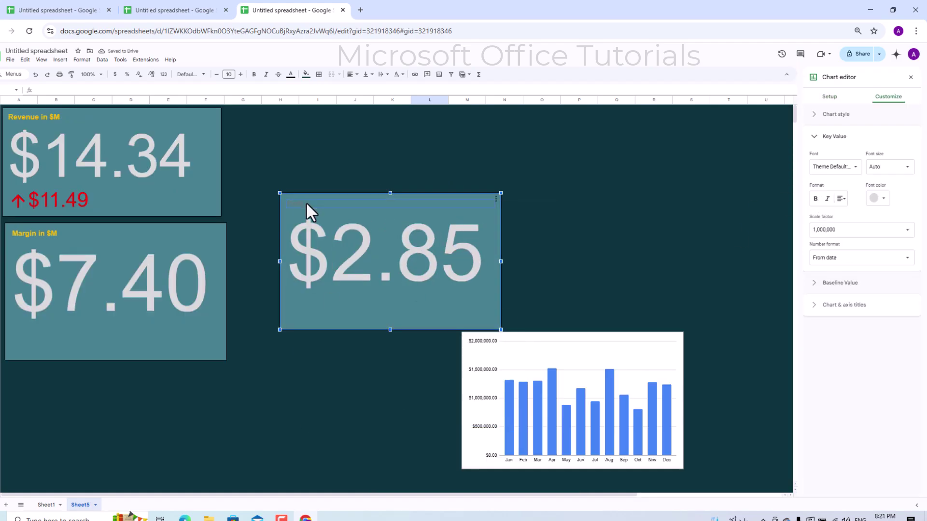
pyautogui.click(306, 209)
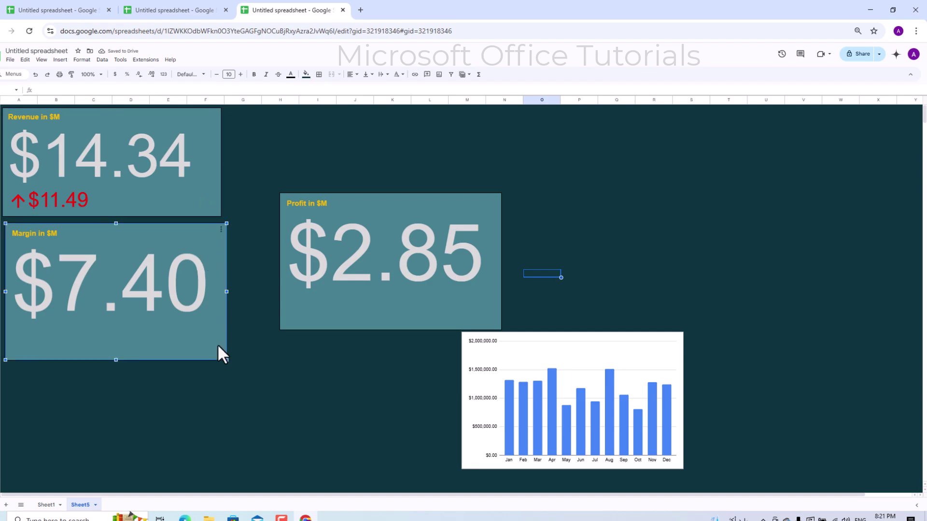
# Step: Shrink the Margin and Profit scorecards and place them side by side beneath the Revenue scorecard, matching its total width
pyautogui.moveTo(226, 360); pyautogui.dragTo(103, 279)
pyautogui.moveTo(406, 201); pyautogui.dragTo(229, 227)
pyautogui.moveTo(325, 355); pyautogui.dragTo(219, 285)
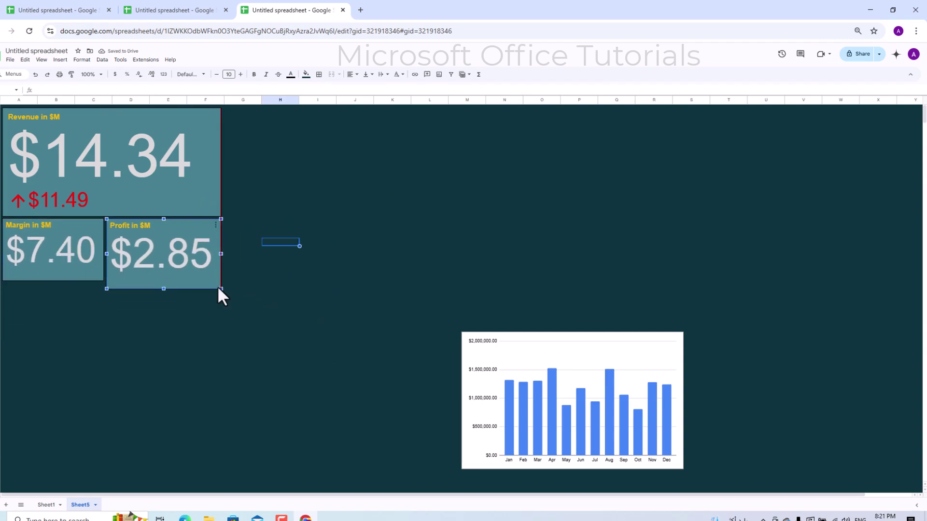
pyautogui.click(131, 304)
# Step: Move the monthly Revenue column chart closer to the scorecards and set its vertical axis scale factor to 1,000,000
pyautogui.click(581, 339)
pyautogui.moveTo(581, 339); pyautogui.dragTo(428, 174)
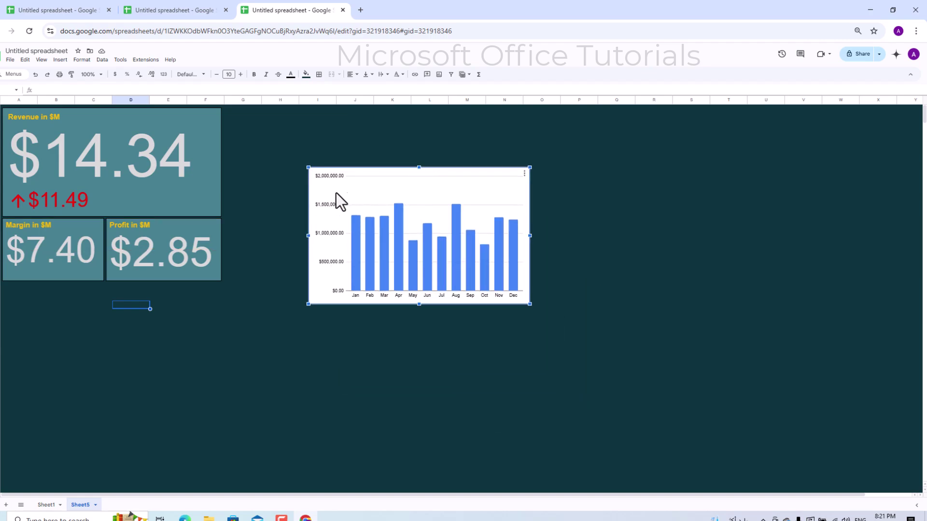
pyautogui.doubleClick(332, 233)
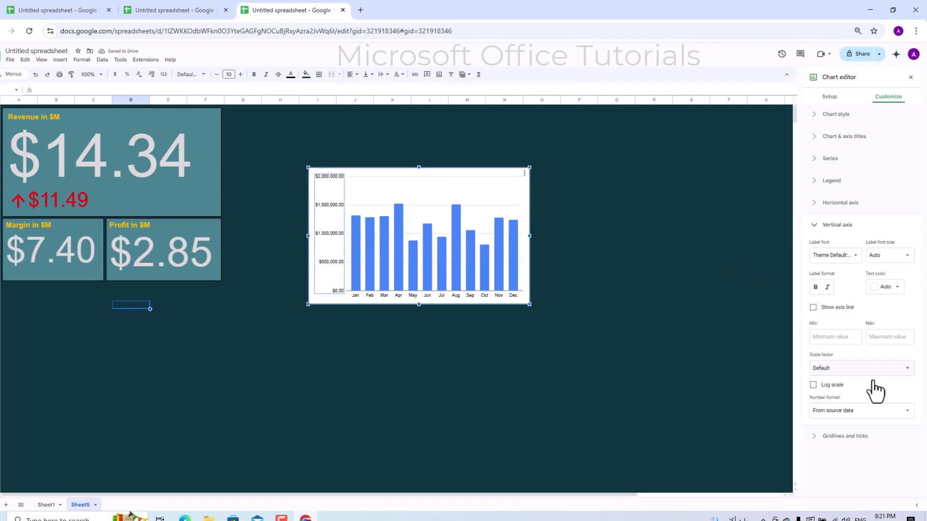
pyautogui.click(864, 368)
pyautogui.click(835, 402)
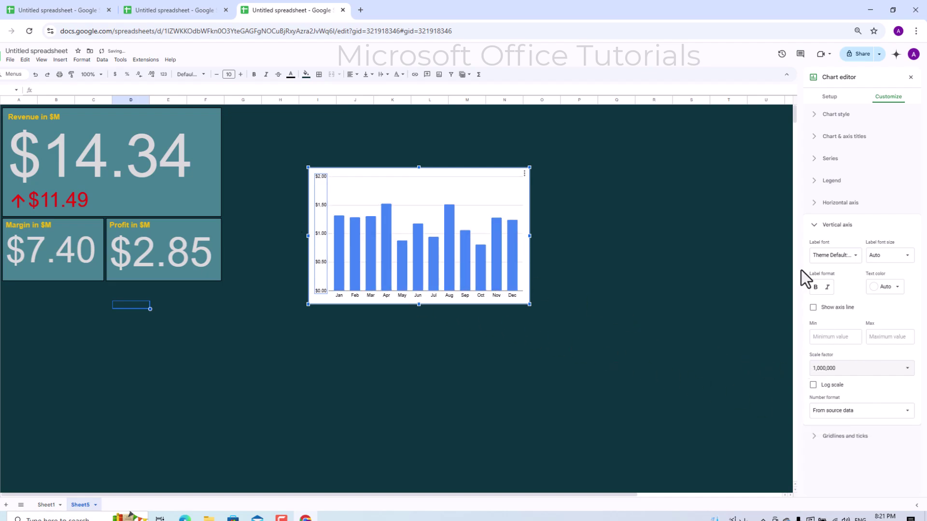
# Step: Give the column chart the scorecards' teal background and a black border
pyautogui.click(835, 114)
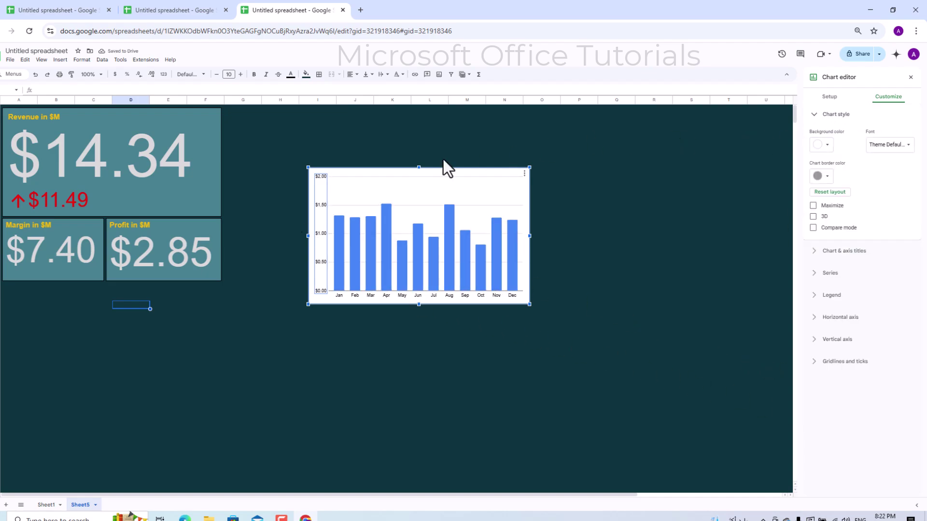
pyautogui.click(820, 176)
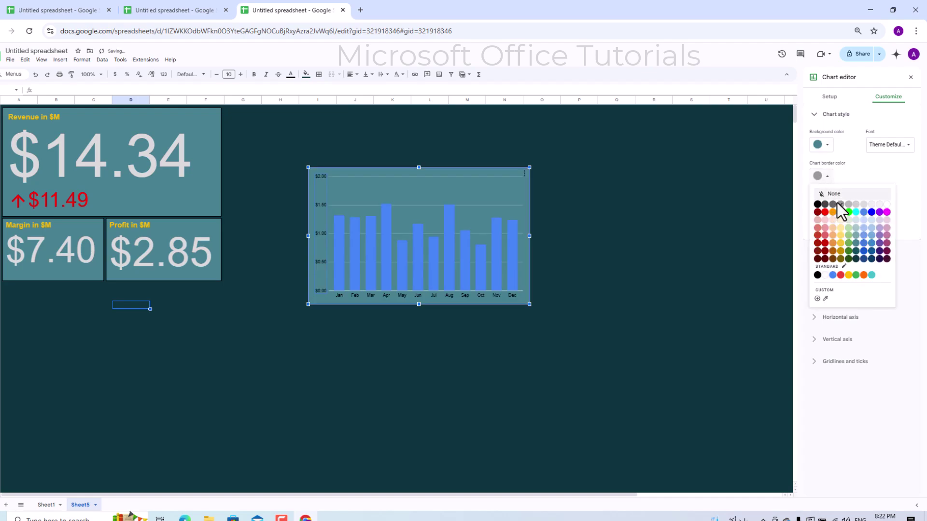
pyautogui.click(817, 205)
pyautogui.click(835, 114)
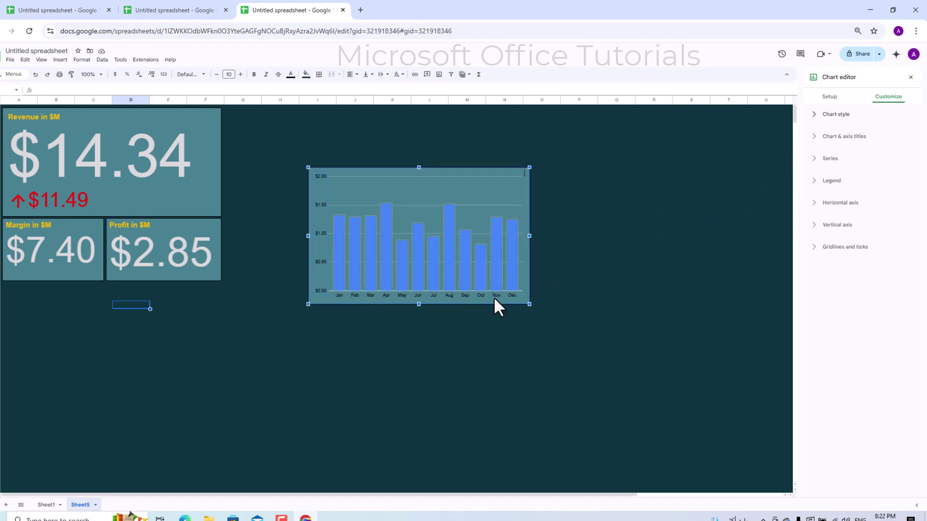
# Step: Change the column chart's horizontal and vertical axis label text to light gray
pyautogui.click(839, 202)
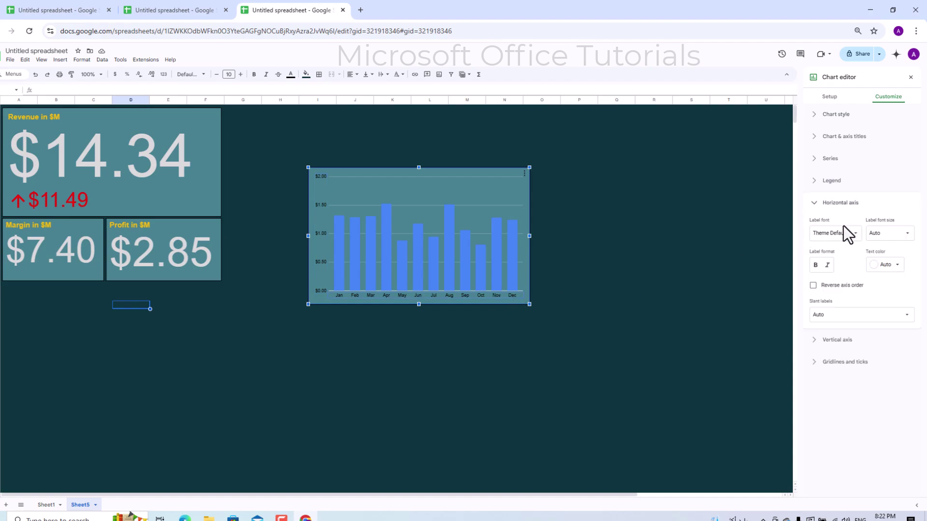
pyautogui.click(896, 266)
pyautogui.click(878, 293)
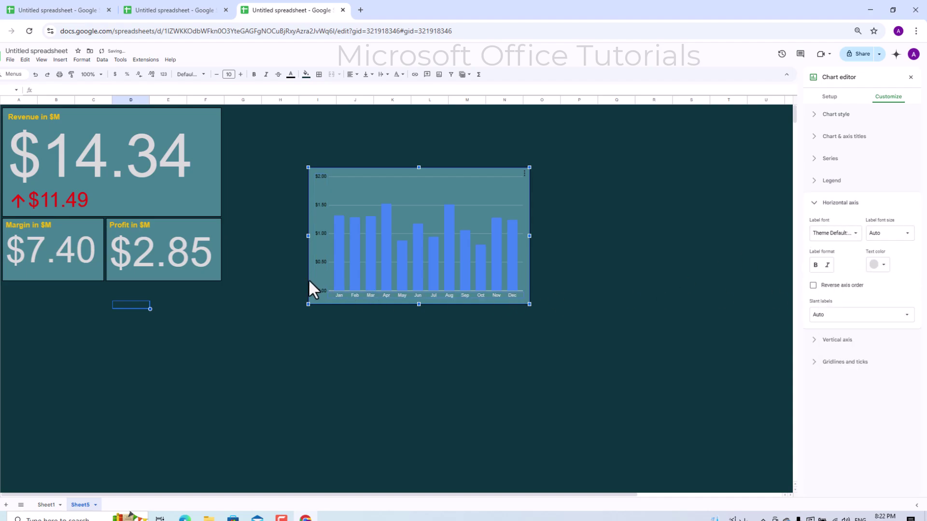
pyautogui.click(317, 261)
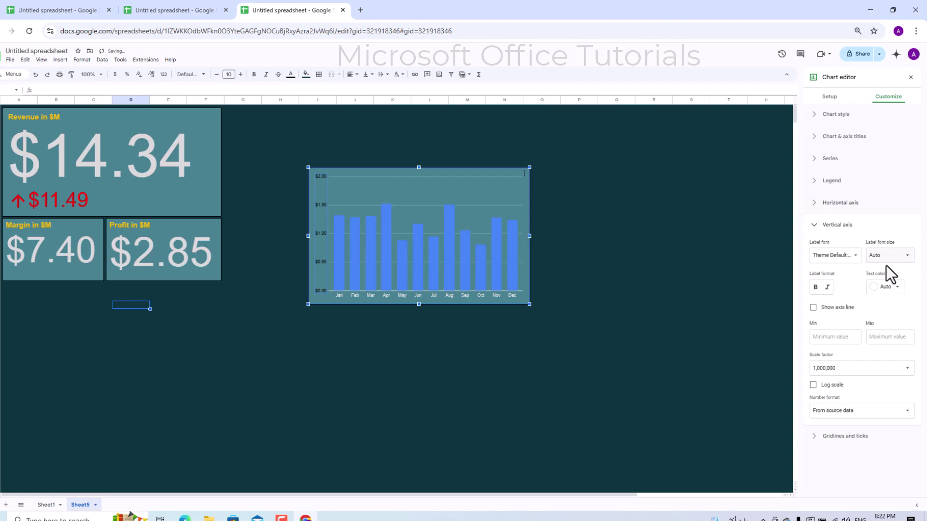
pyautogui.click(896, 295)
pyautogui.click(878, 319)
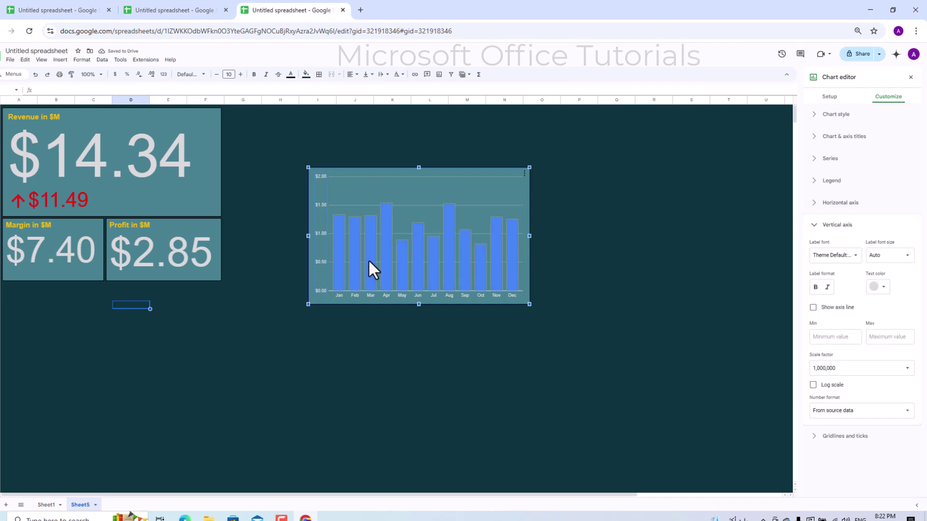
# Step: Title the column chart "Revenue by Month in $M" in bold yellow
pyautogui.click(814, 139)
pyautogui.click(848, 193)
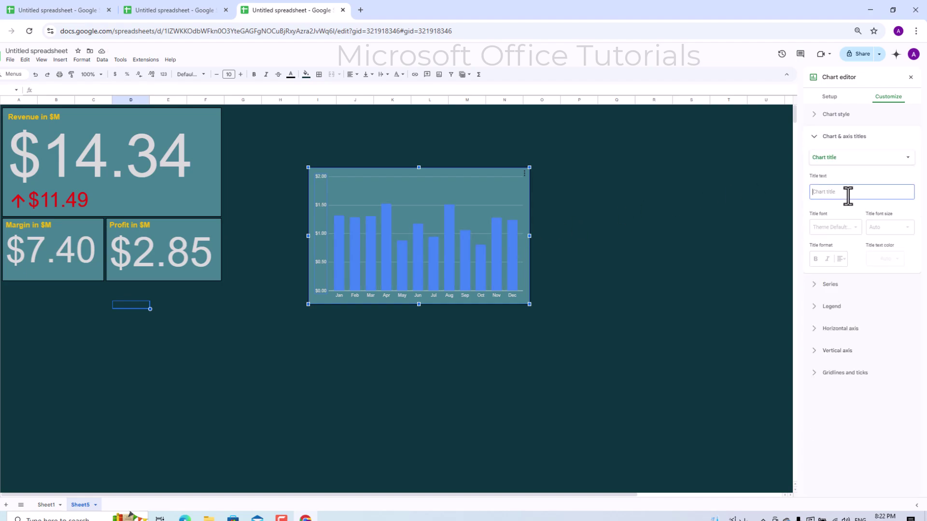
pyautogui.write('Revenue by Month in $M')
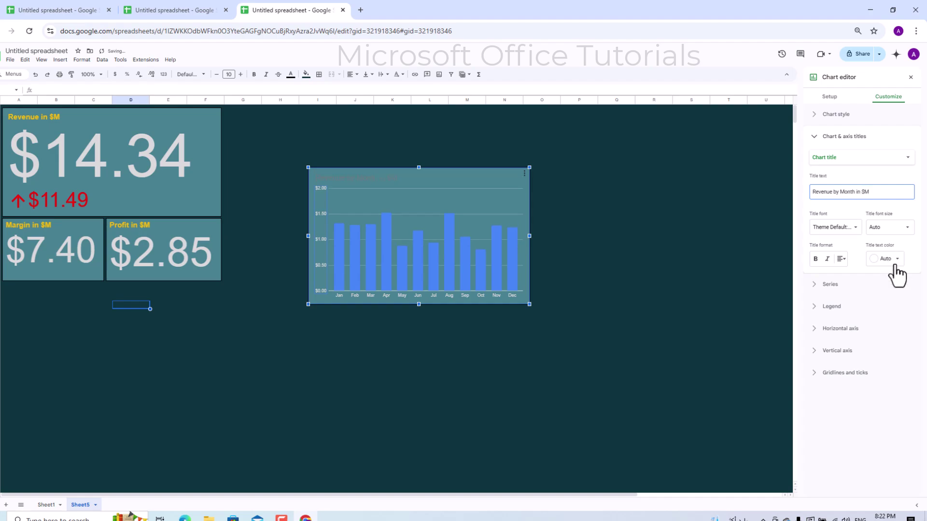
pyautogui.click(886, 259)
pyautogui.click(857, 358)
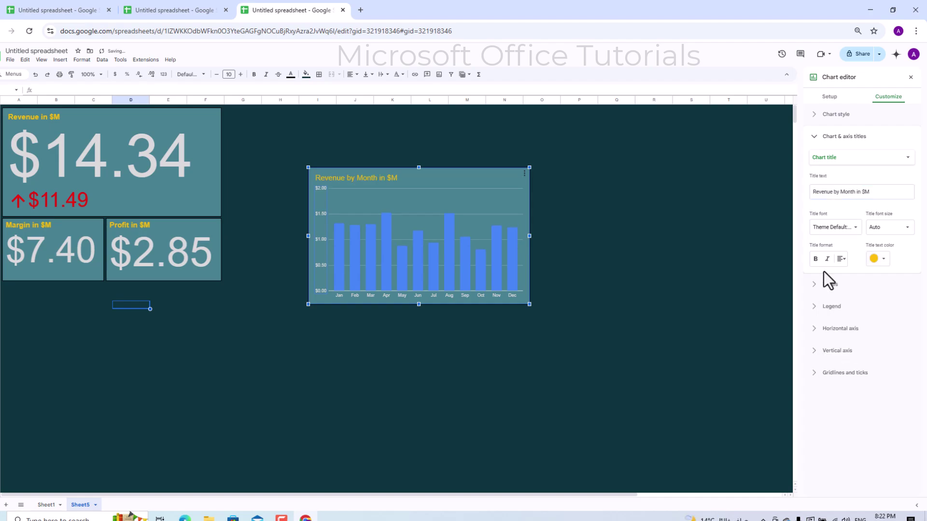
pyautogui.click(815, 259)
pyautogui.click(639, 279)
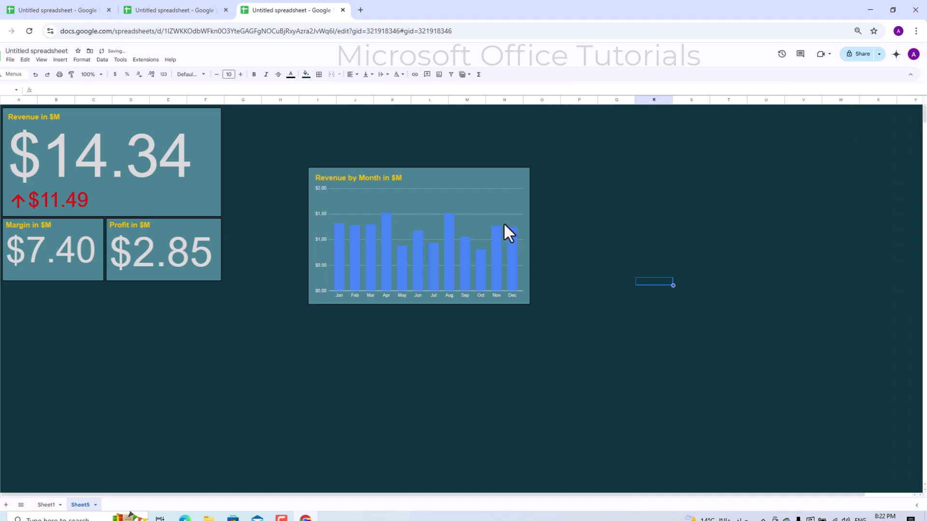
# Step: Place the column chart right beside the Revenue scorecard and stretch its height to the bottom edge of the Profit scorecard
pyautogui.click(468, 177)
pyautogui.moveTo(469, 179); pyautogui.dragTo(378, 120)
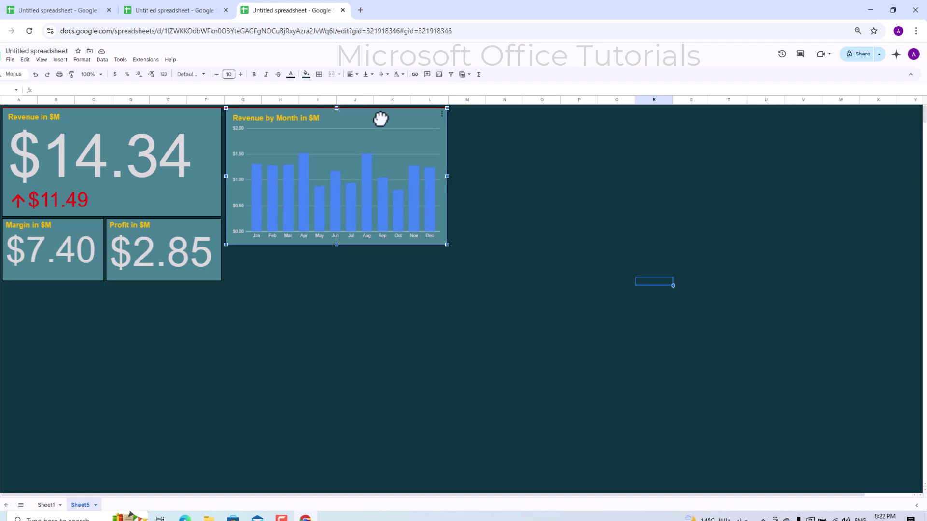
pyautogui.moveTo(335, 244); pyautogui.dragTo(335, 280)
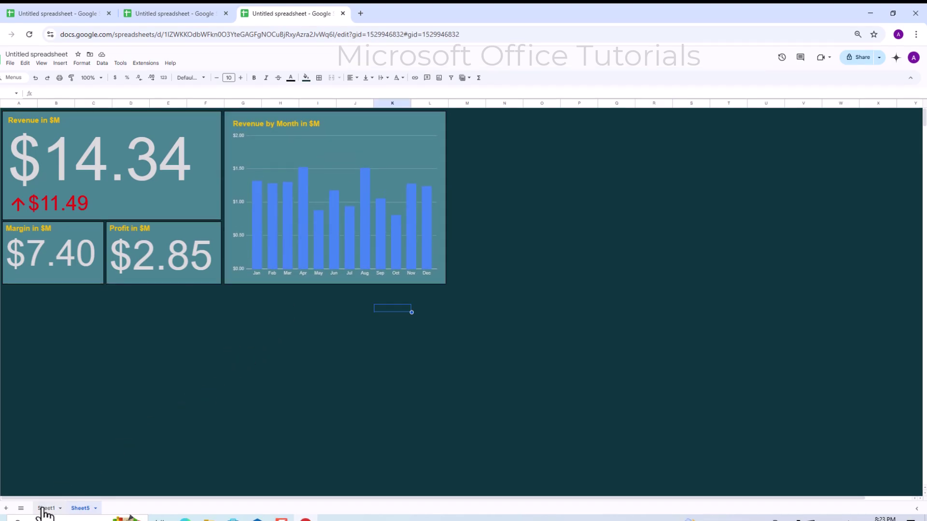
# Step: Delete the leftover column chart and the Profit and Margin scorecards from Sheet1
pyautogui.click(45, 508)
pyautogui.click(556, 170)
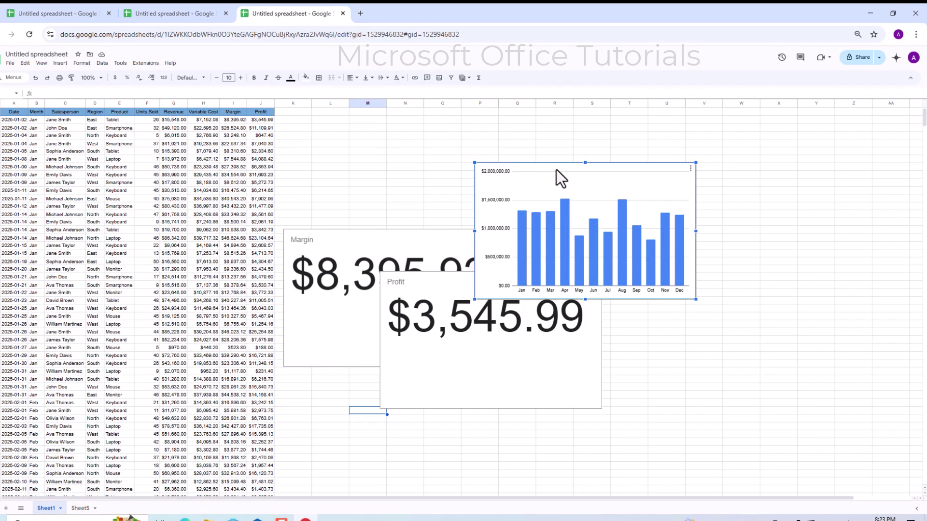
pyautogui.press('Delete')
pyautogui.click(497, 287)
pyautogui.press('Delete')
pyautogui.click(475, 236)
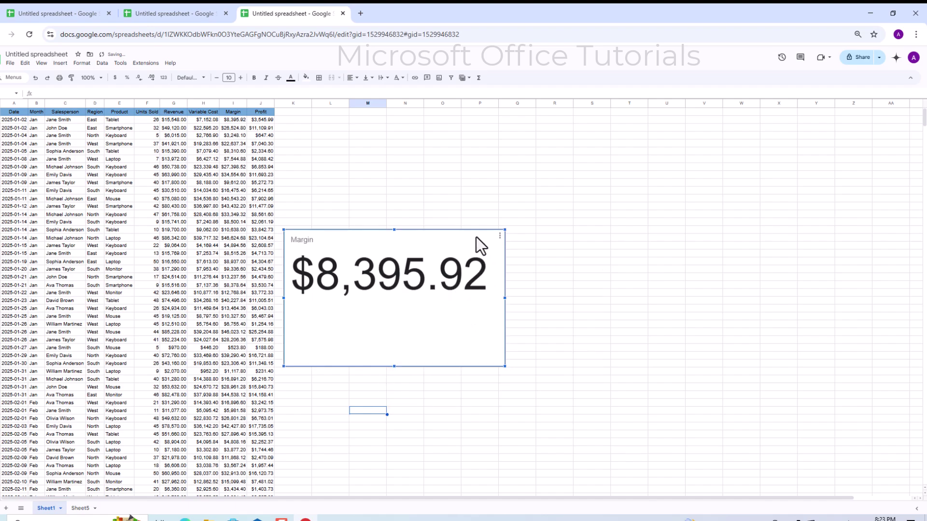
pyautogui.press('Delete')
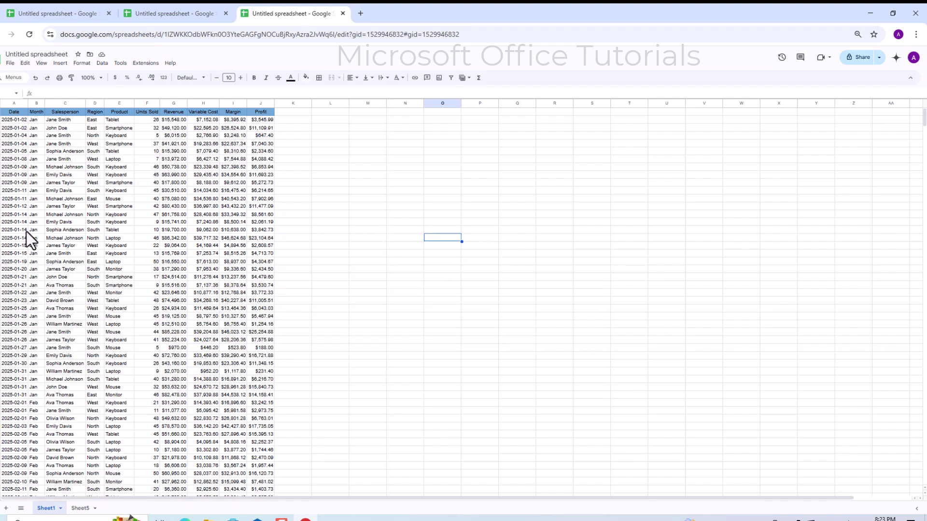
# Step: Insert a chart from the Month, Revenue, Margin and Profit columns and shift it slightly away from the data
pyautogui.click(35, 103)
pyautogui.keyDown('ctrl'); pyautogui.click(173, 104); pyautogui.keyUp('ctrl')
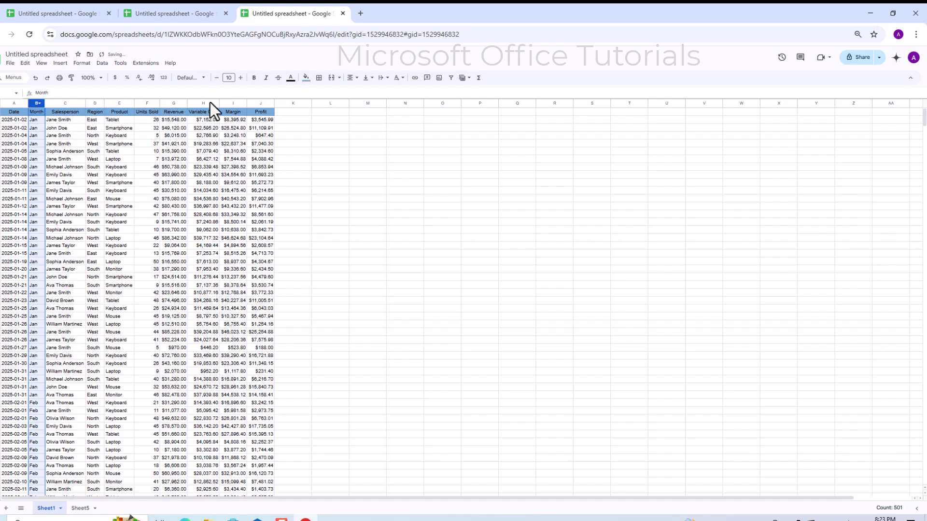
pyautogui.moveTo(259, 102); pyautogui.dragTo(242, 103)
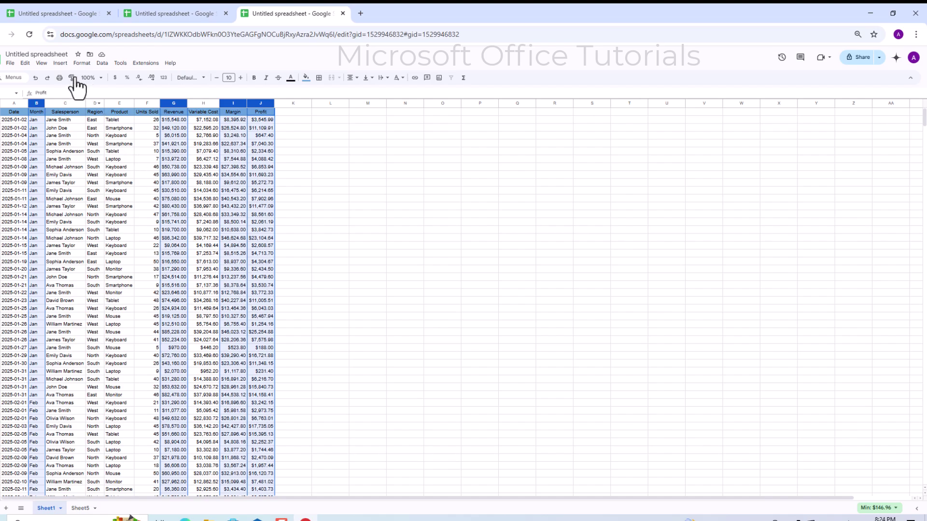
pyautogui.click(61, 63)
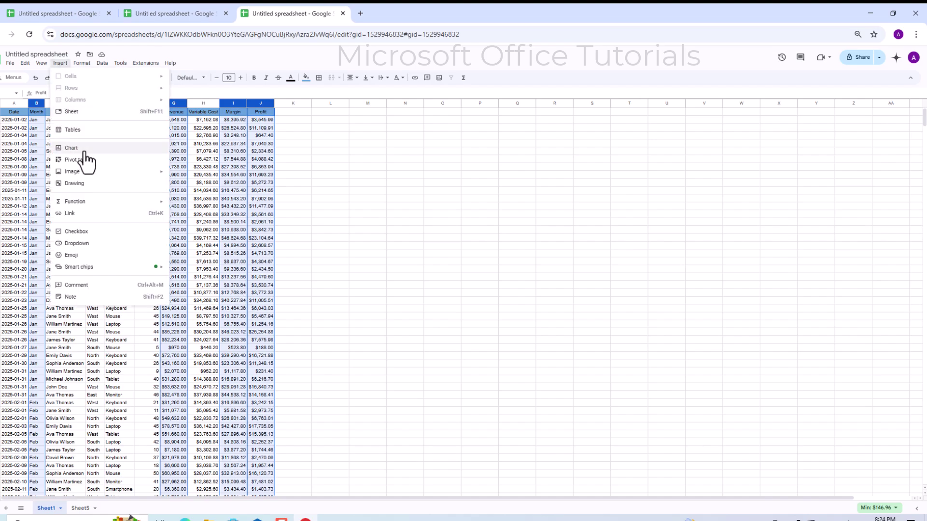
pyautogui.click(86, 151)
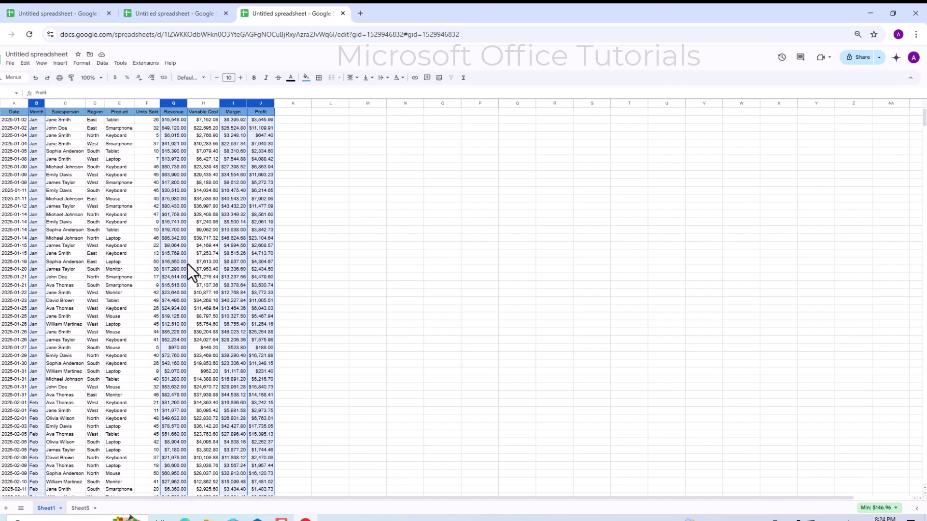
pyautogui.moveTo(470, 236); pyautogui.dragTo(492, 225)
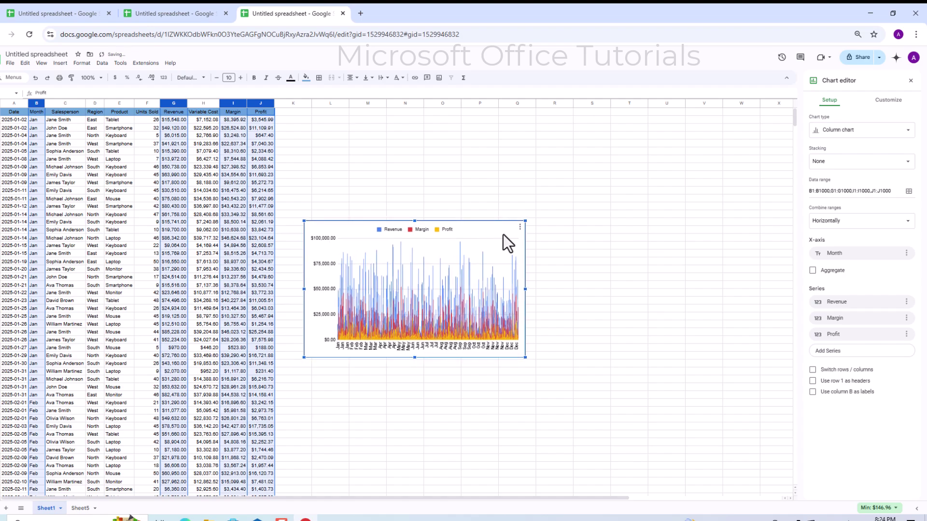
# Step: Convert the new chart to a smooth line chart aggregated by Month and move it further from the data
pyautogui.click(906, 131)
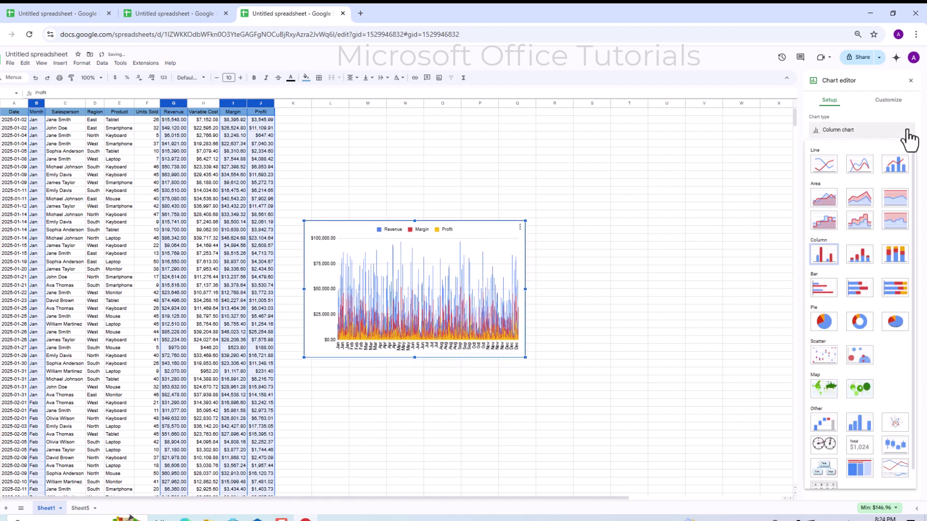
pyautogui.click(860, 165)
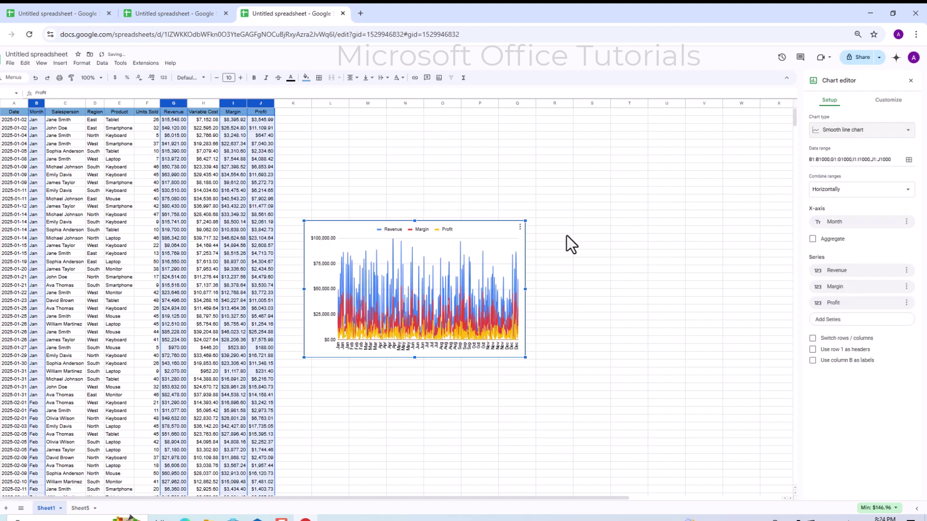
pyautogui.click(812, 239)
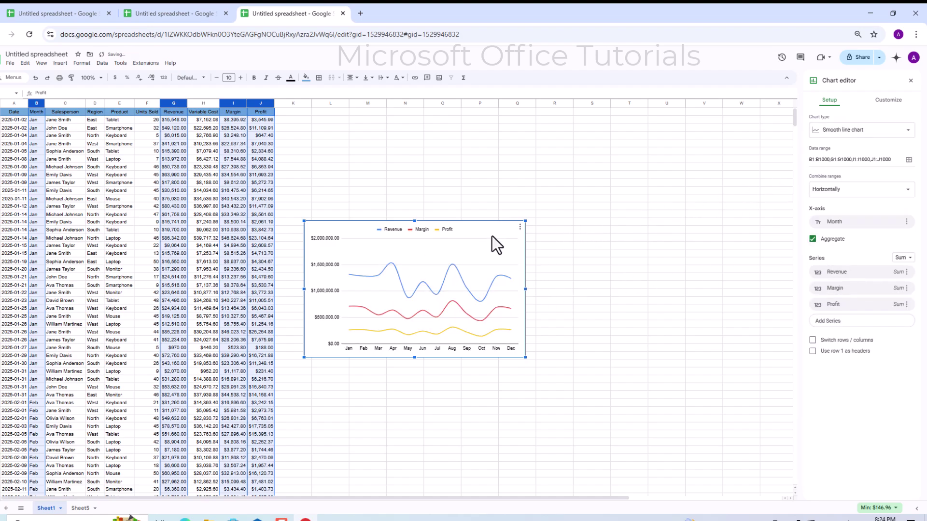
pyautogui.moveTo(488, 229); pyautogui.dragTo(536, 212)
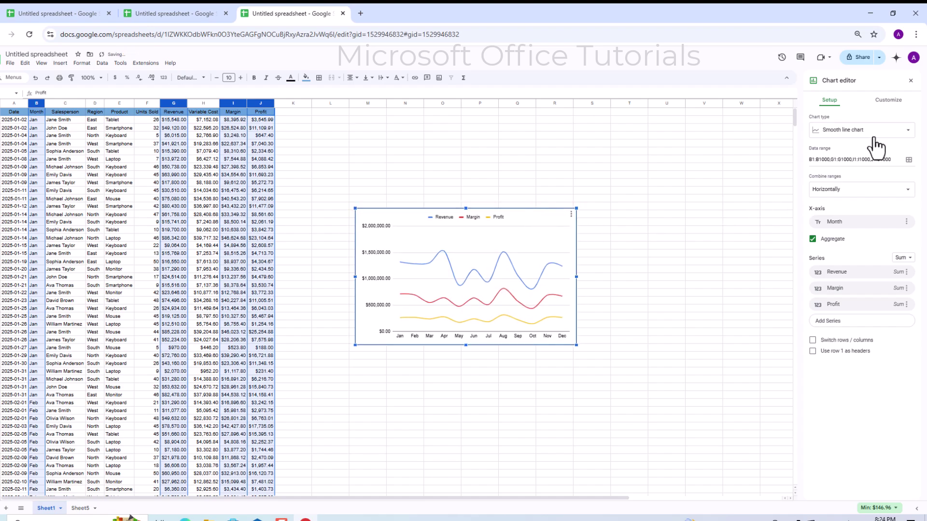
# Step: Title the line chart "Revenue , Margin & Profit in $M" in bold yellow and move it higher on the sheet, away from the data
pyautogui.click(888, 100)
pyautogui.click(826, 141)
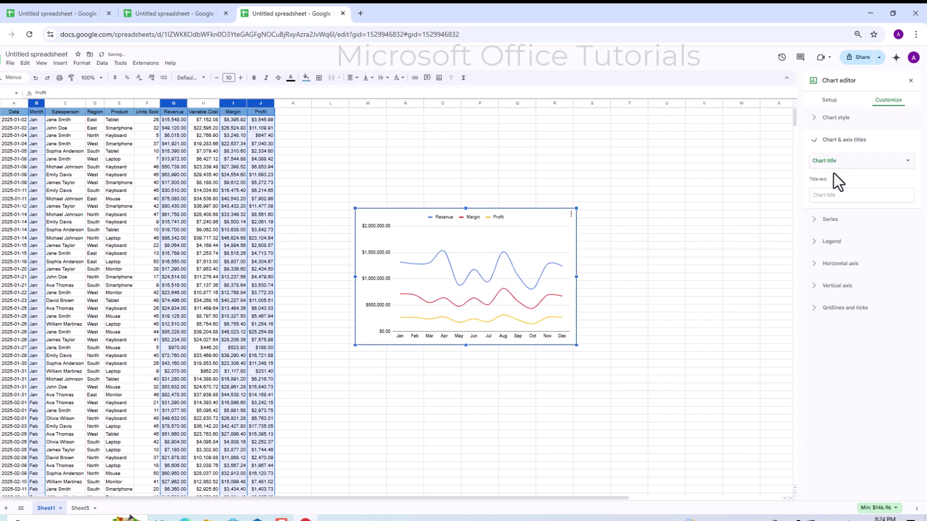
pyautogui.click(830, 196)
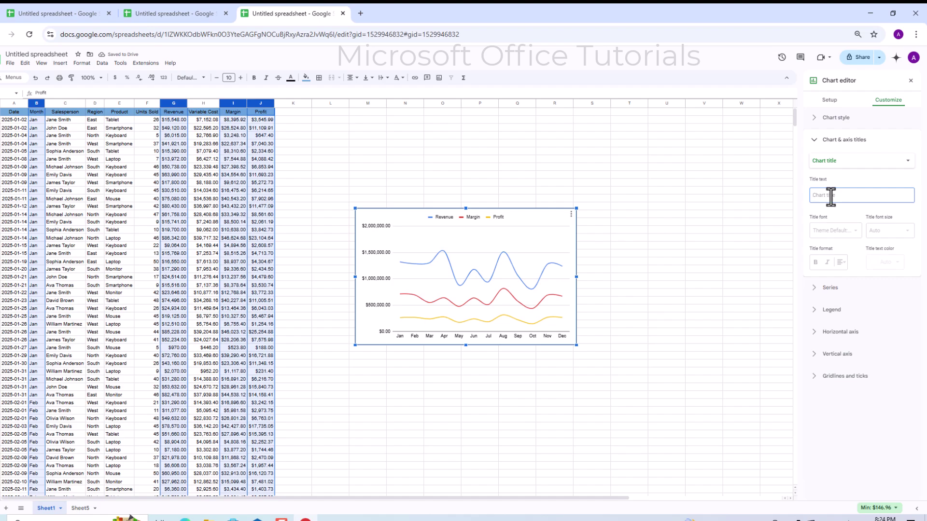
pyautogui.write('Revenue, Margin')
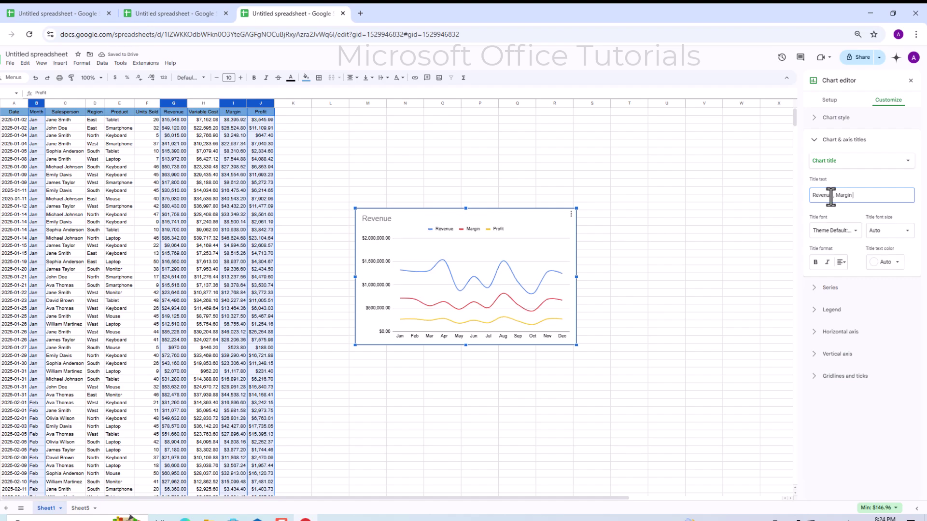
pyautogui.write(' & Profit in $M')
pyautogui.click(885, 262)
pyautogui.click(853, 309)
pyautogui.click(815, 262)
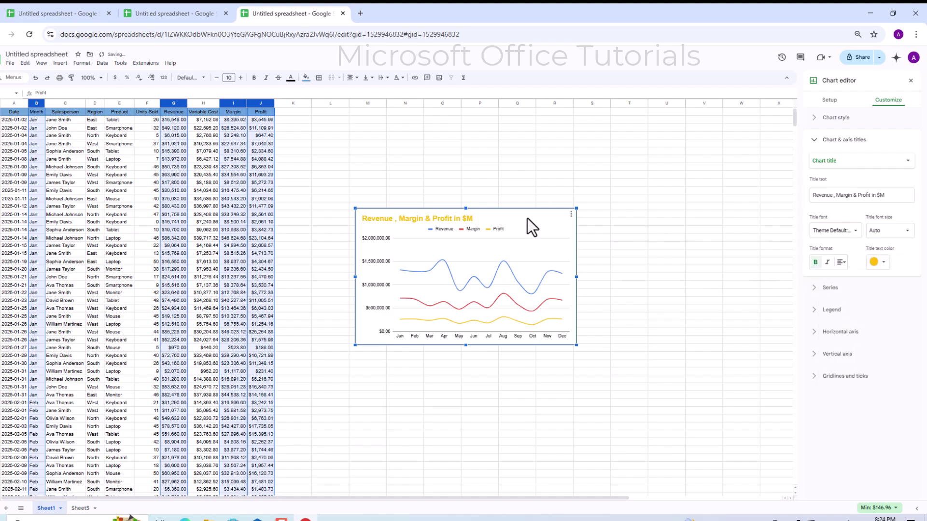
pyautogui.press('Escape')
pyautogui.moveTo(530, 214); pyautogui.dragTo(619, 157)
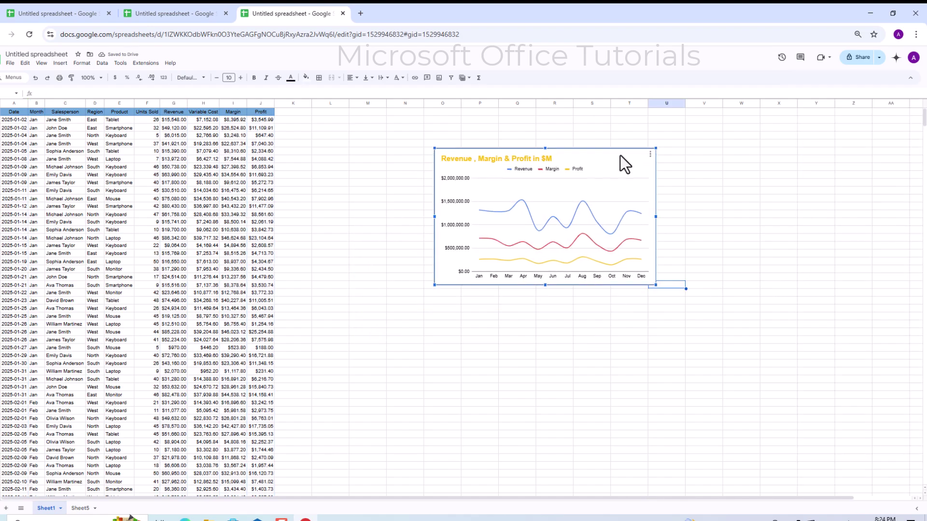
# Step: Insert a column chart from the Salesperson and Revenue columns, with Revenue aggregated by Salesperson
pyautogui.click(65, 103)
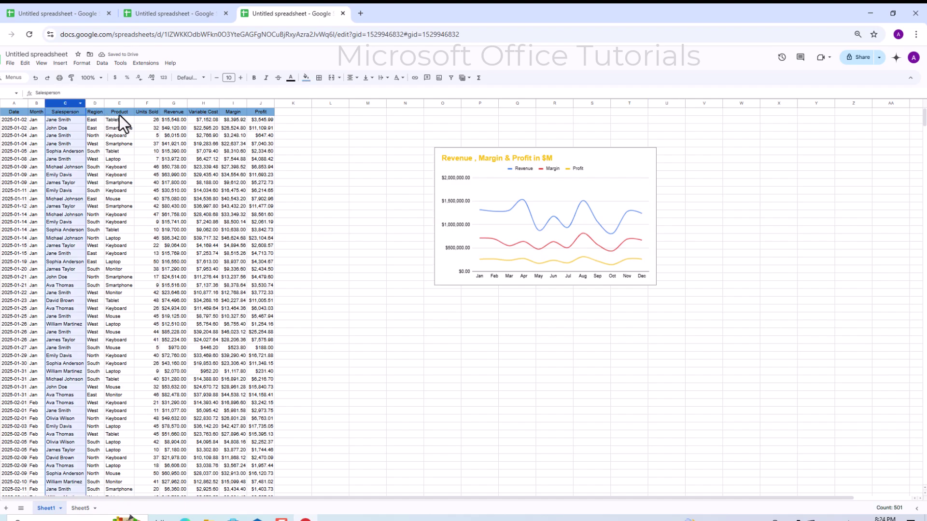
pyautogui.keyDown('ctrl'); pyautogui.click(172, 104); pyautogui.keyUp('ctrl')
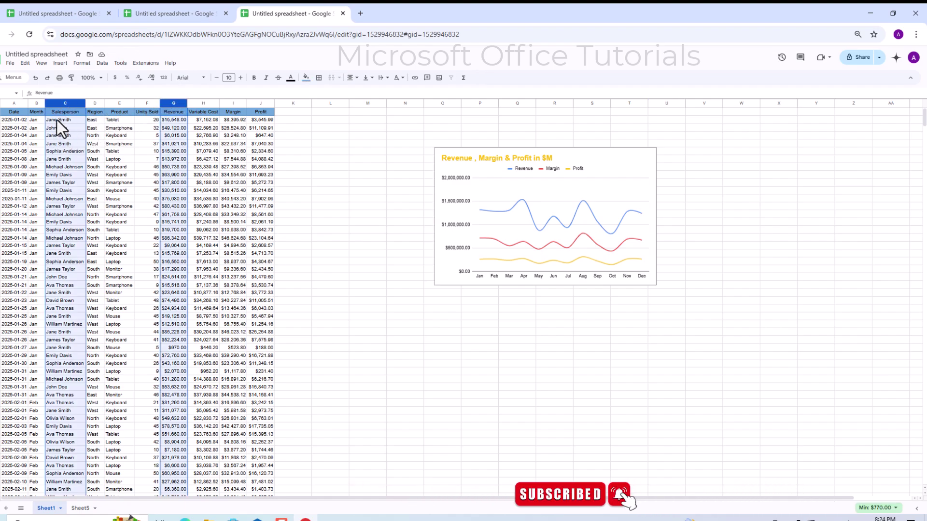
pyautogui.click(58, 66)
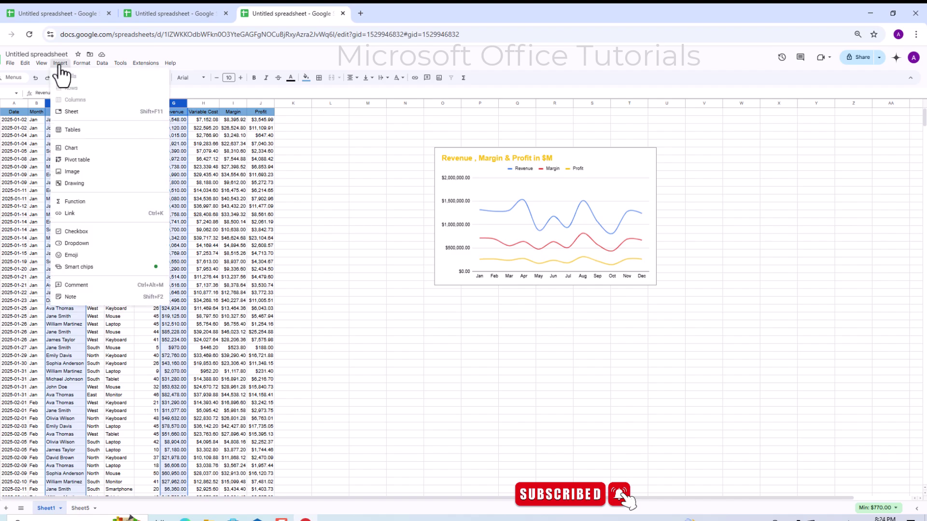
pyautogui.click(98, 151)
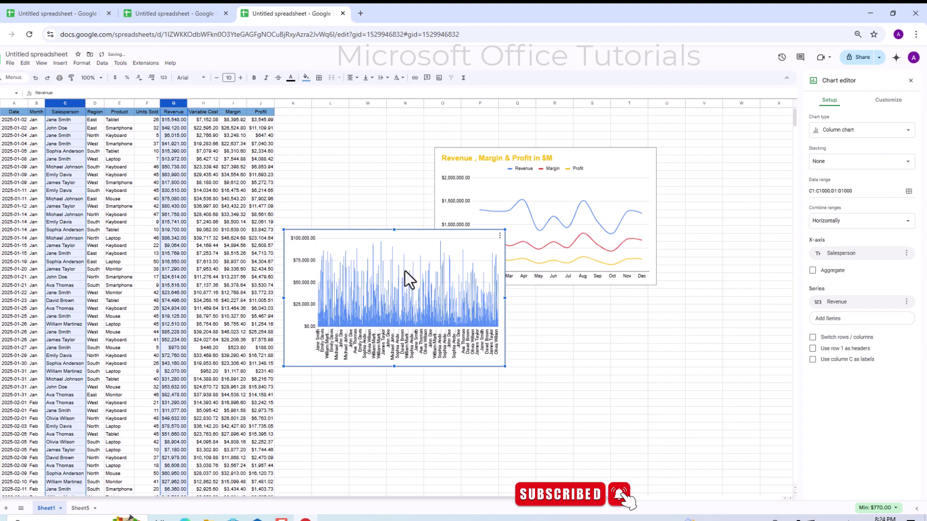
pyautogui.click(812, 271)
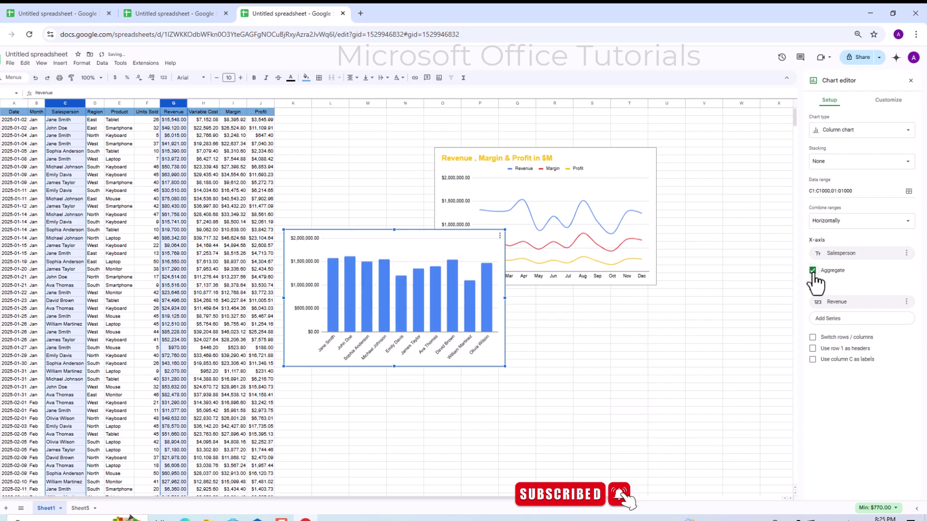
# Step: Convert the Salesperson chart to a bar chart and place it below the line chart
pyautogui.click(863, 132)
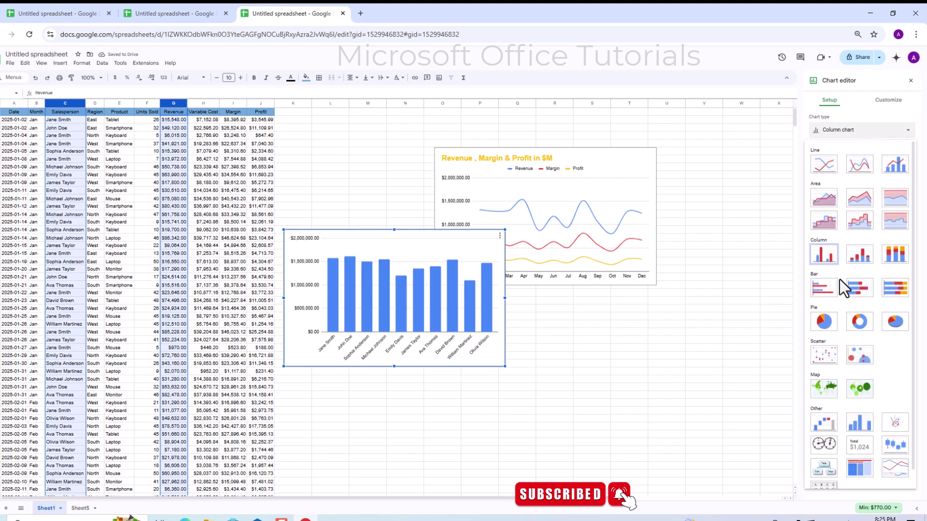
pyautogui.click(822, 288)
pyautogui.moveTo(442, 233); pyautogui.dragTo(600, 309)
# Step: Title the bar chart "Revenue by Sales Person in $M"
pyautogui.click(888, 100)
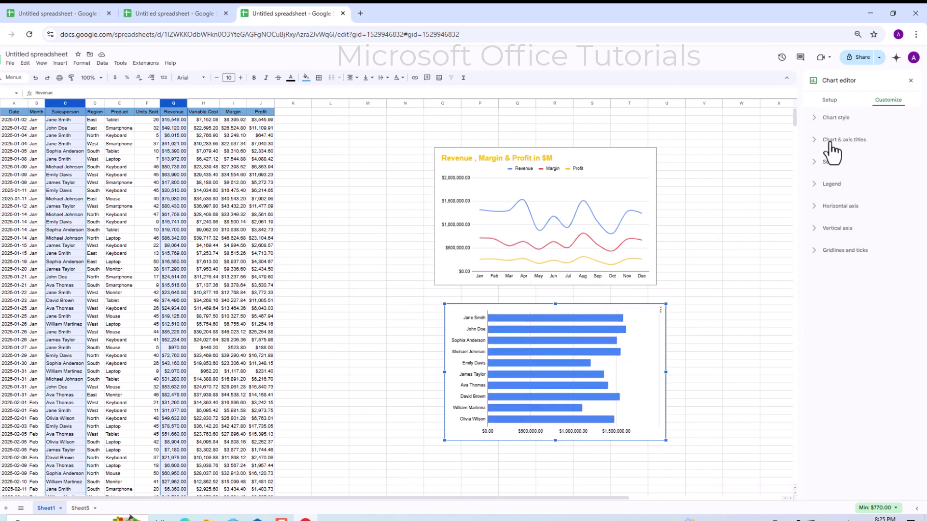
pyautogui.click(844, 140)
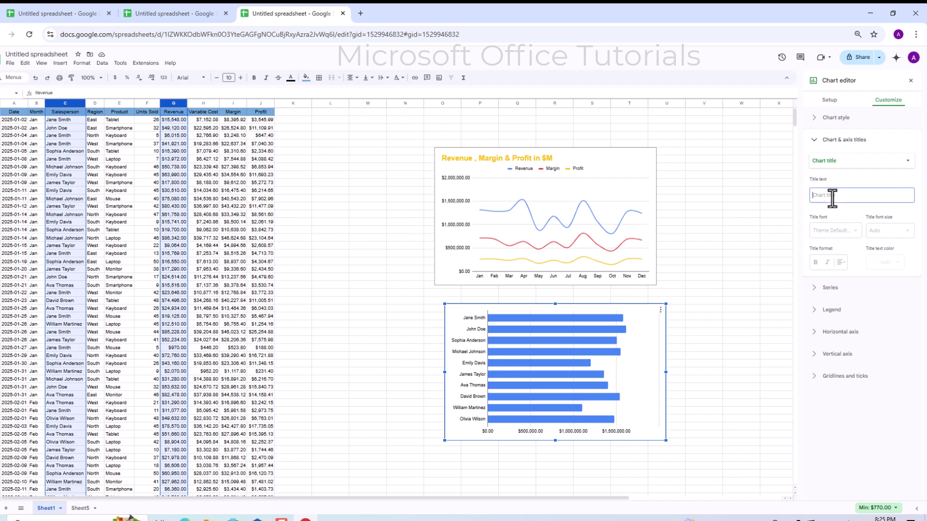
pyautogui.write('Revenue by SALES')
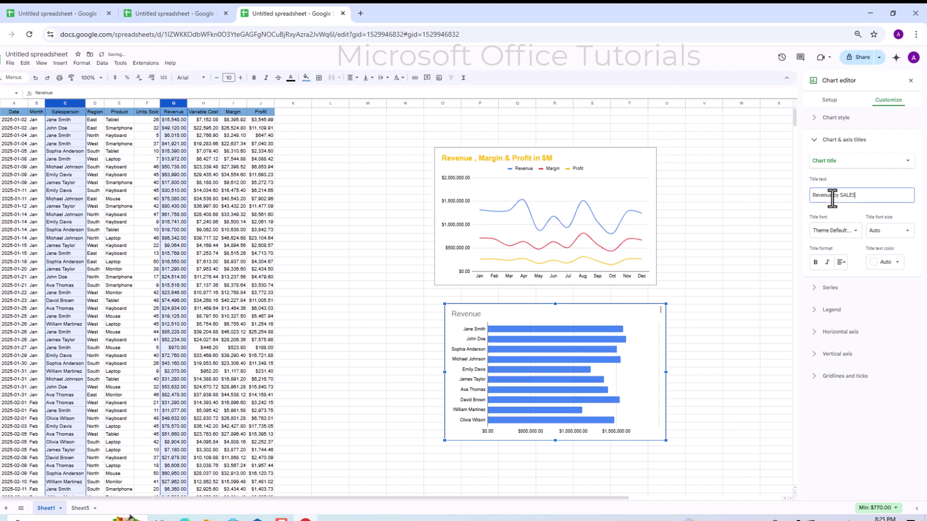
pyautogui.write(' pERSON in $M')
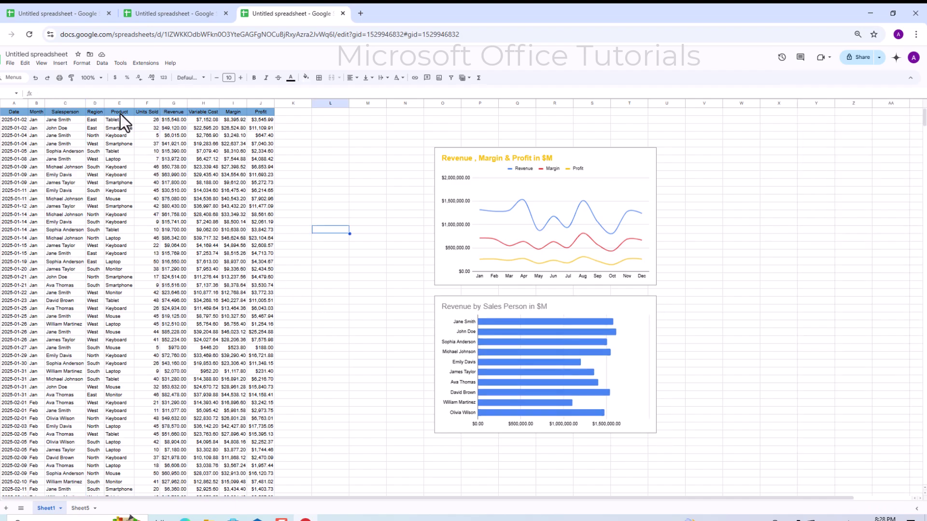
# Step: Insert a column chart from the Product and Revenue columns, aggregate it by Product and move it slightly lower
pyautogui.click(118, 103)
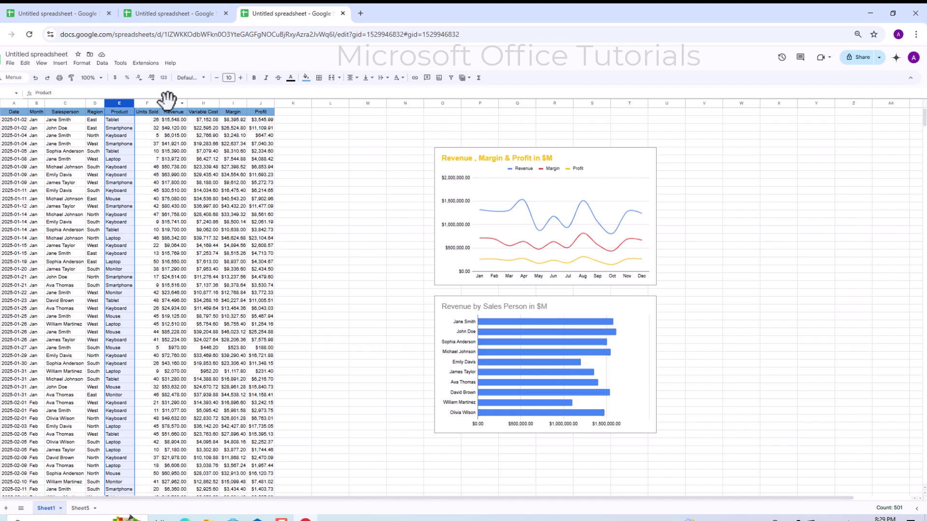
pyautogui.keyDown('ctrl'); pyautogui.click(168, 102); pyautogui.keyUp('ctrl')
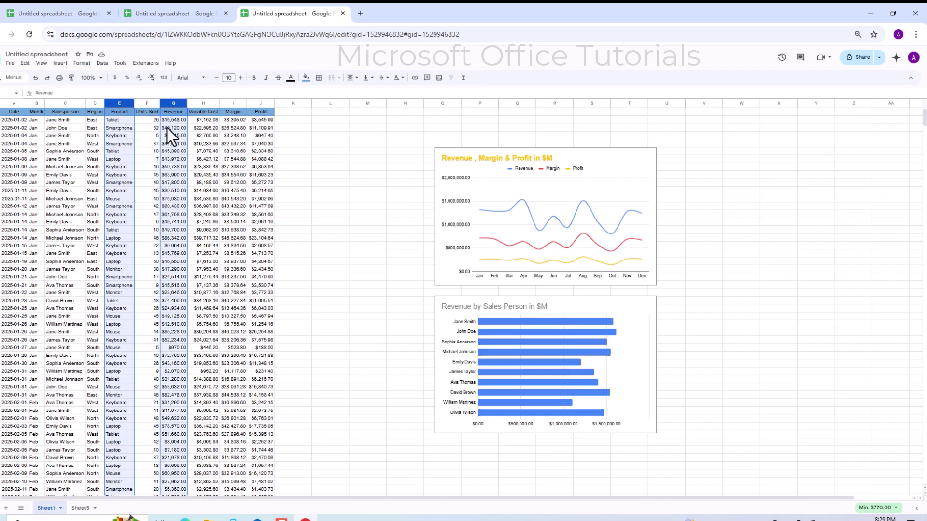
pyautogui.click(59, 63)
pyautogui.press('Escape')
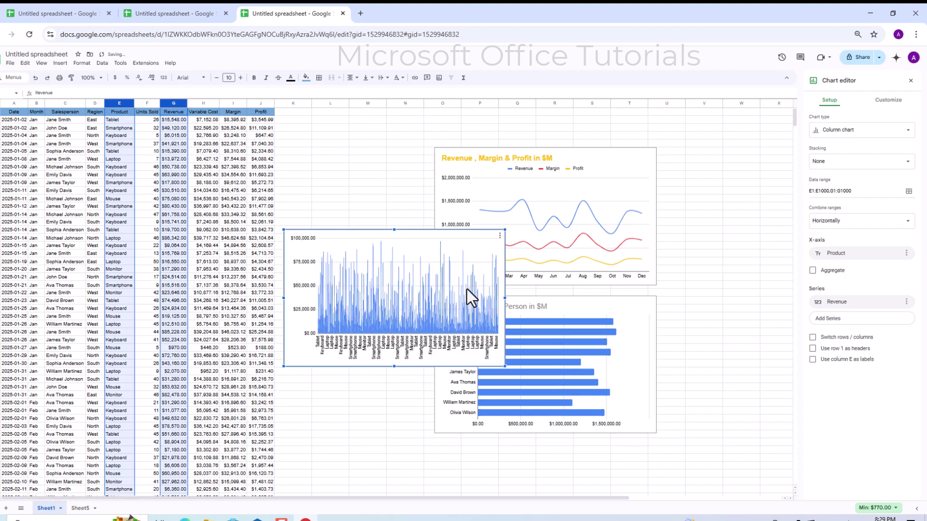
pyautogui.click(812, 270)
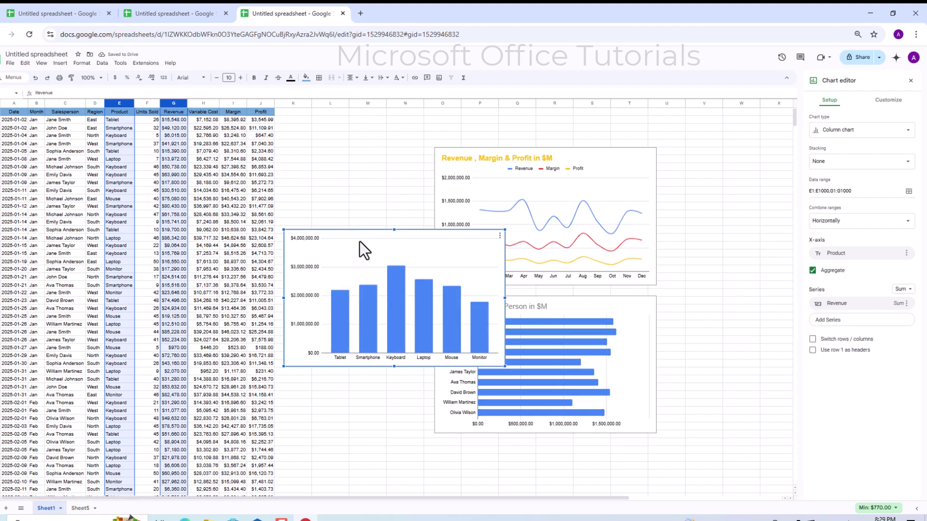
pyautogui.moveTo(360, 241); pyautogui.dragTo(367, 276)
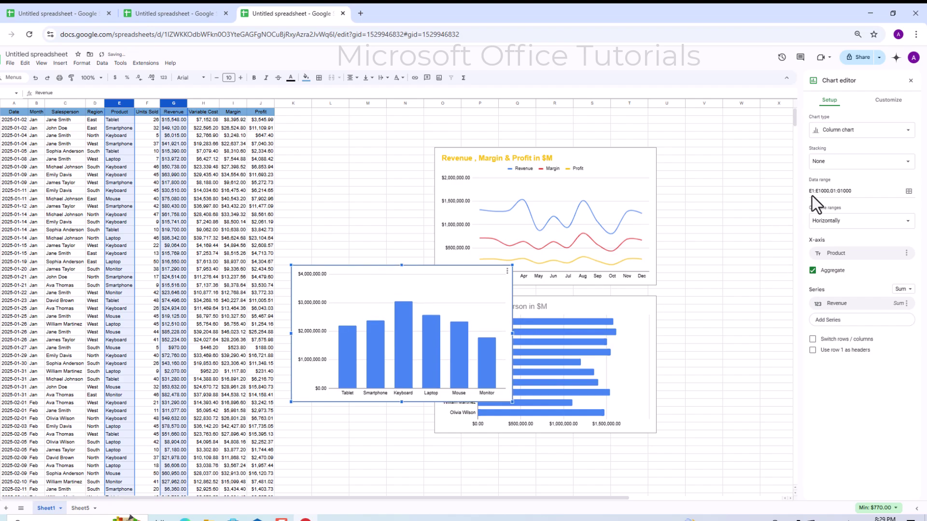
# Step: Title the Product column chart "Revenue by Product in $M"
pyautogui.click(888, 101)
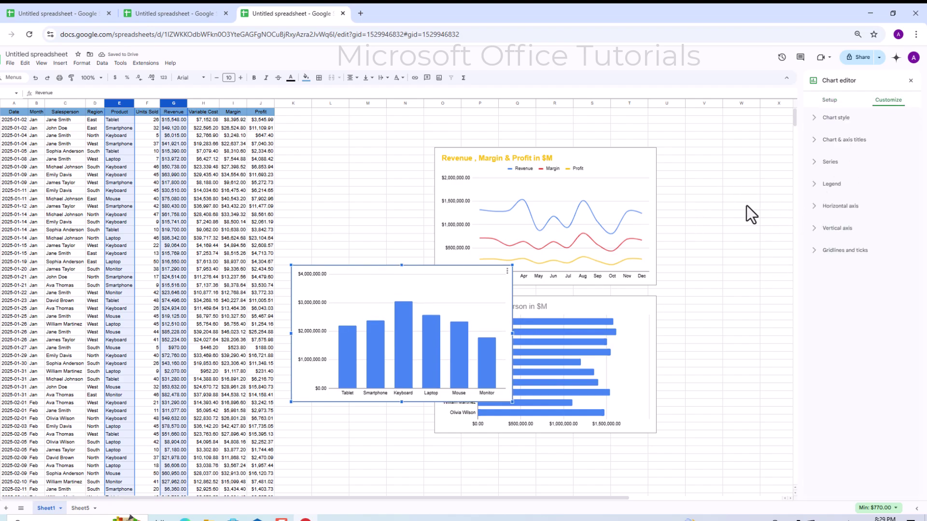
pyautogui.click(835, 140)
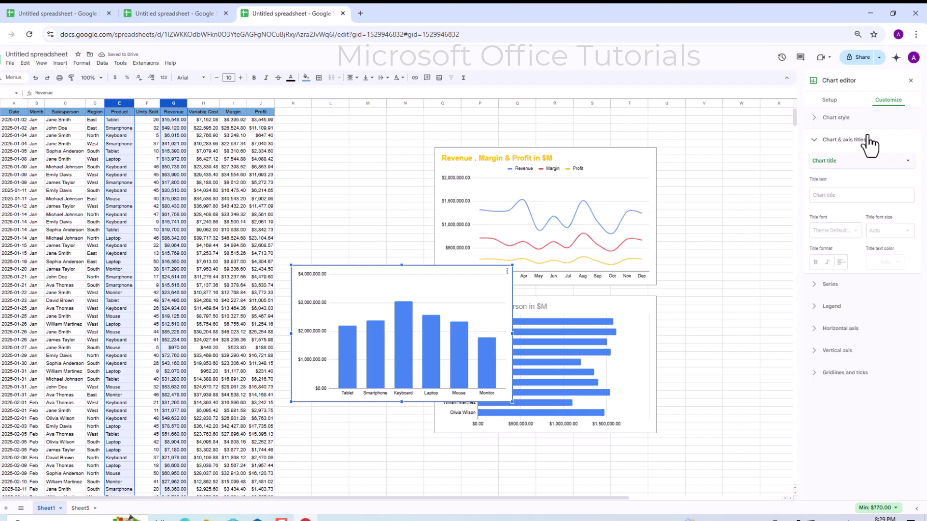
pyautogui.click(827, 196)
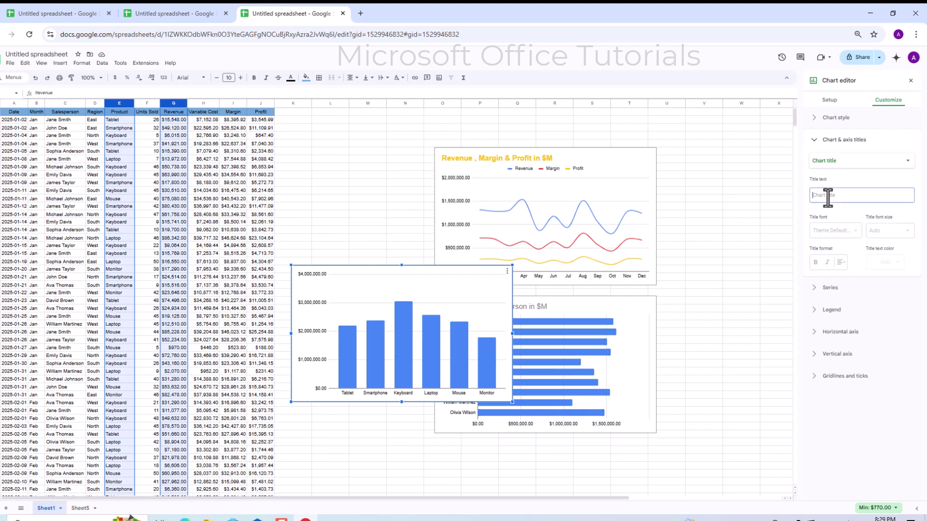
pyautogui.write('REvenue by Product in $M')
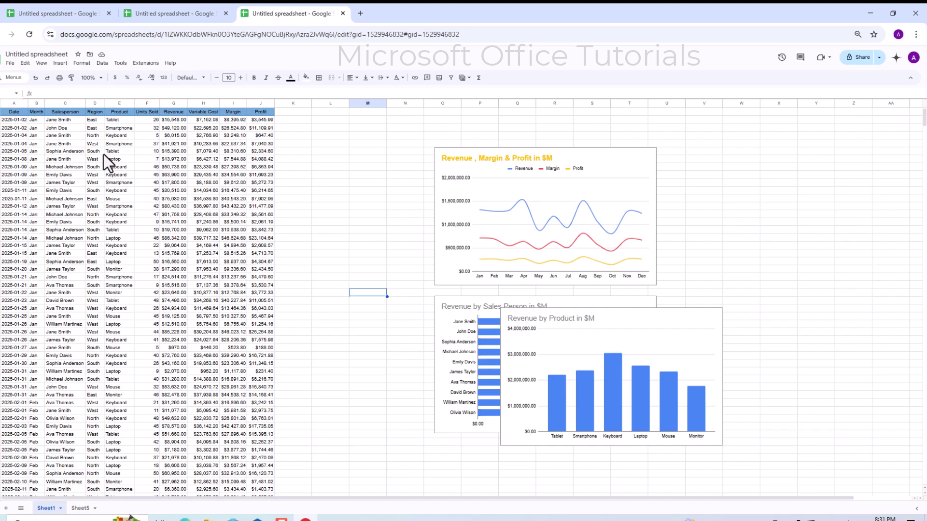
# Step: Insert a column chart from the Region and Revenue columns, with Revenue aggregated by Region
pyautogui.click(94, 102)
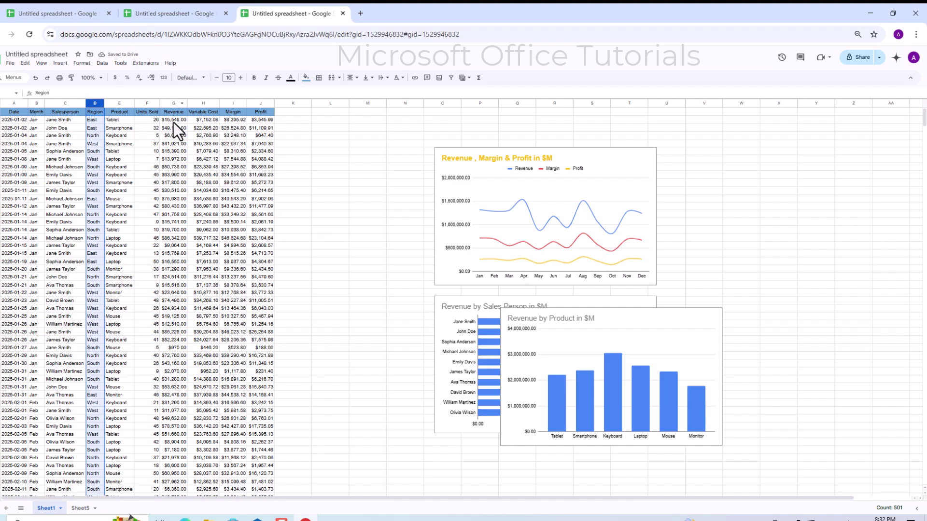
pyautogui.keyDown('ctrl'); pyautogui.click(173, 103); pyautogui.keyUp('ctrl')
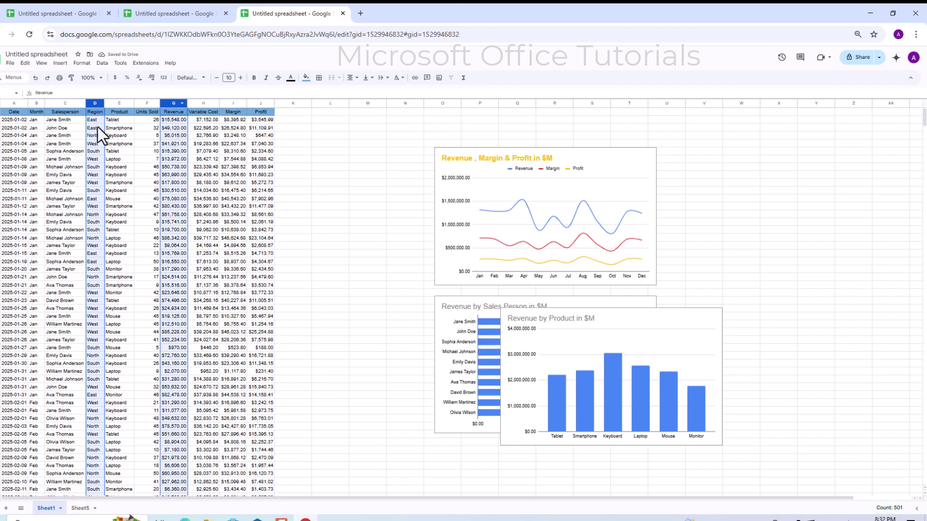
pyautogui.click(59, 63)
pyautogui.click(72, 148)
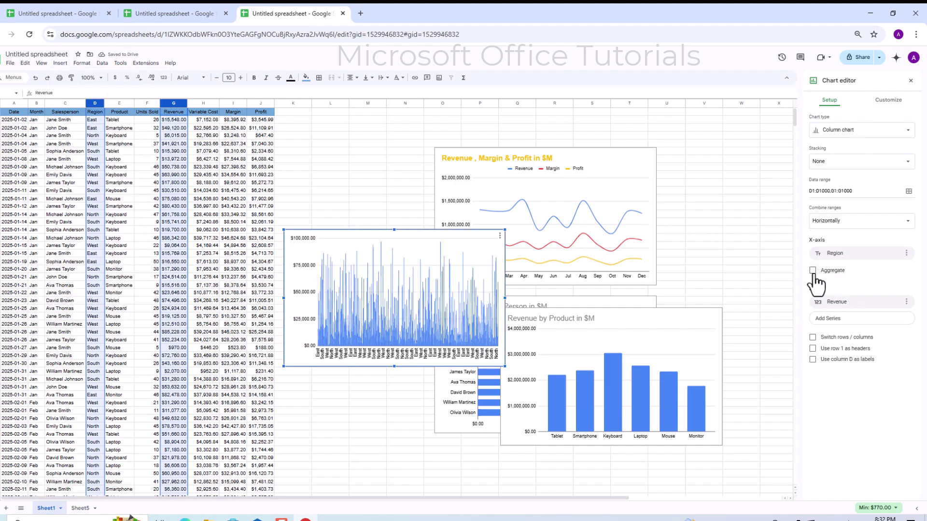
pyautogui.click(813, 270)
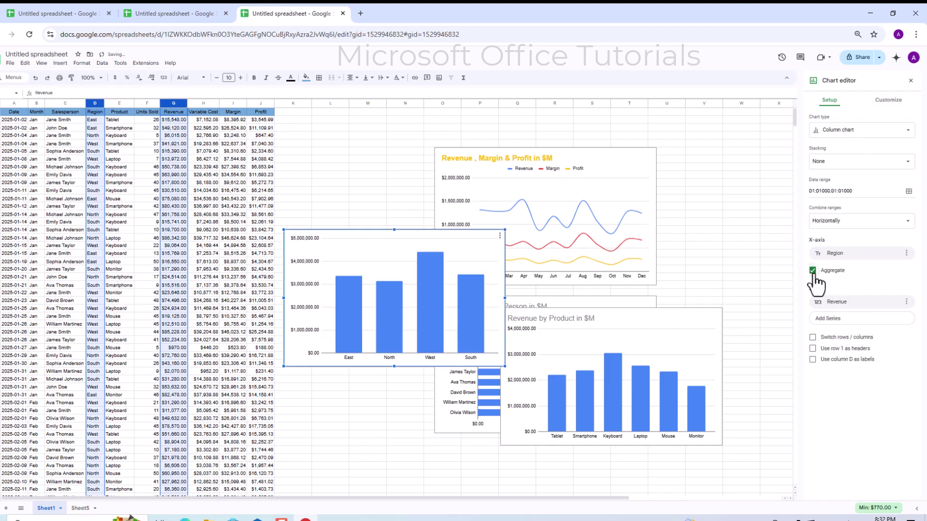
# Step: Convert the Region chart to a gauge chart and move it toward the line chart's right side
pyautogui.click(901, 135)
pyautogui.scroll(-1, 876, 272)
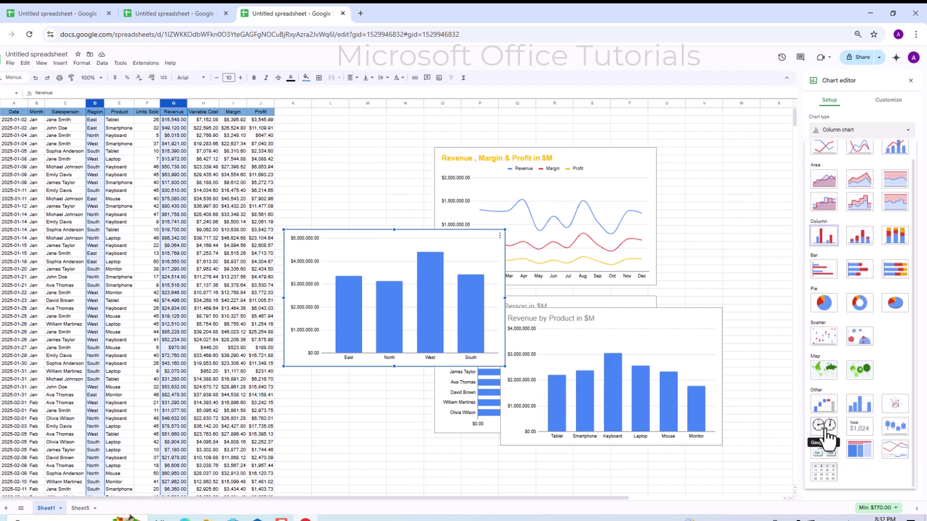
pyautogui.click(826, 435)
pyautogui.moveTo(404, 242); pyautogui.dragTo(731, 212)
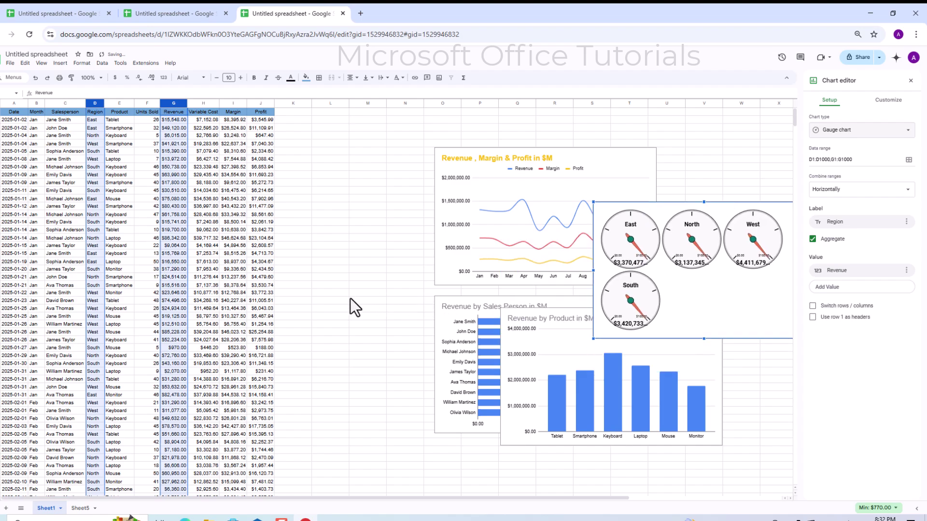
pyautogui.press('Escape')
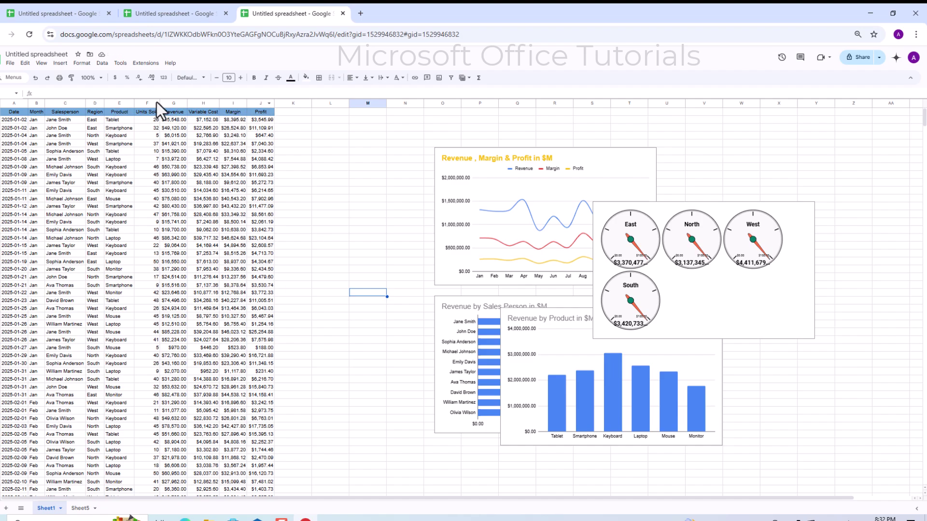
# Step: Insert a column chart from the Product and Profit columns, with Profit aggregated by Product
pyautogui.click(116, 102)
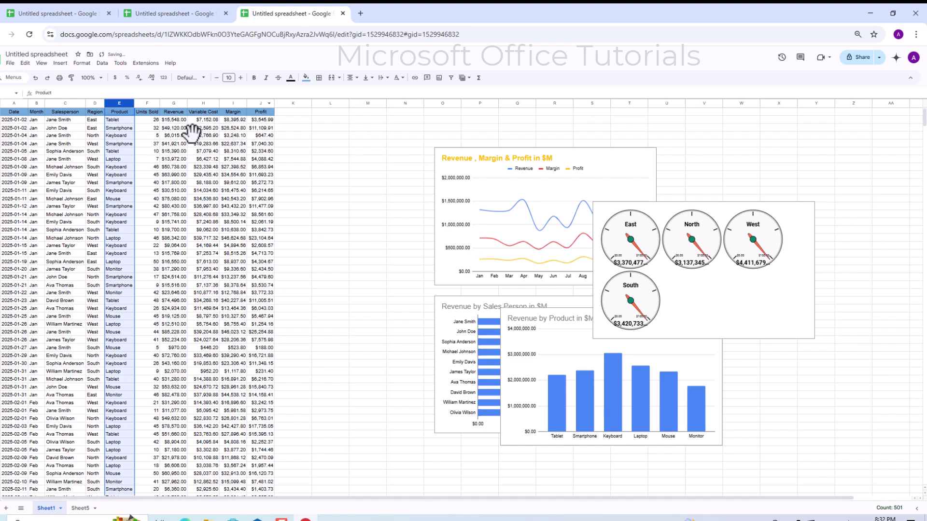
pyautogui.keyDown('ctrl'); pyautogui.click(261, 103); pyautogui.keyUp('ctrl')
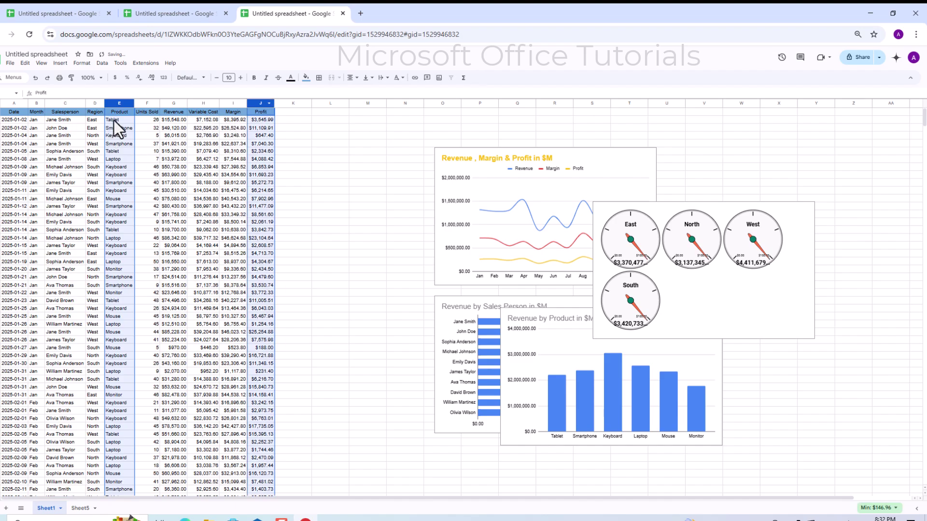
pyautogui.click(59, 64)
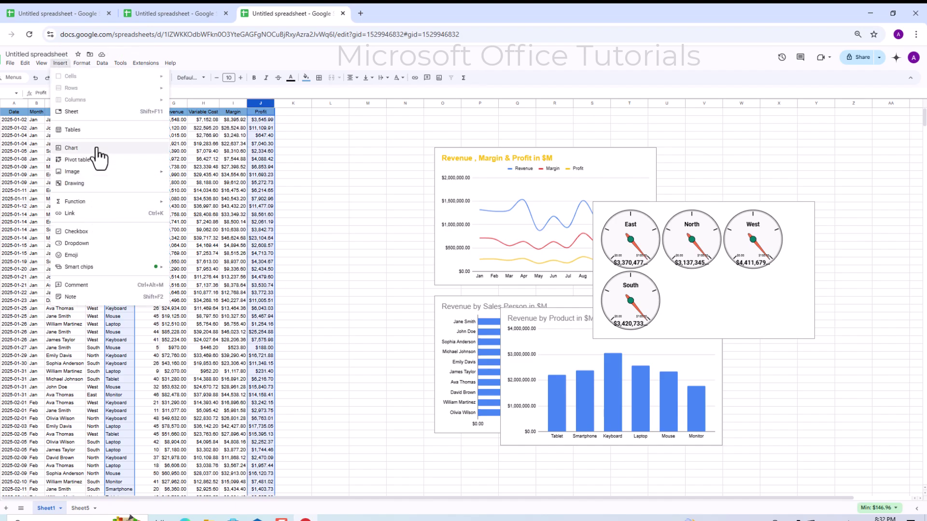
pyautogui.click(72, 148)
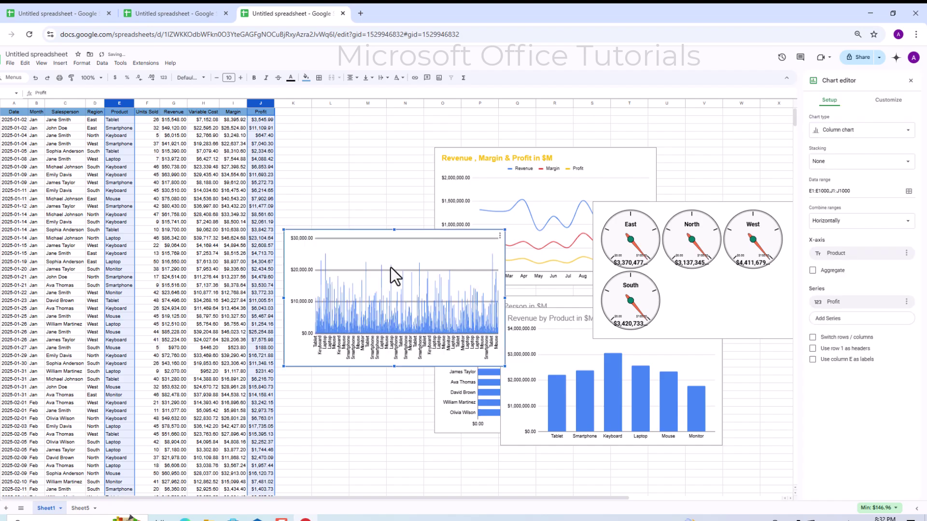
pyautogui.click(812, 271)
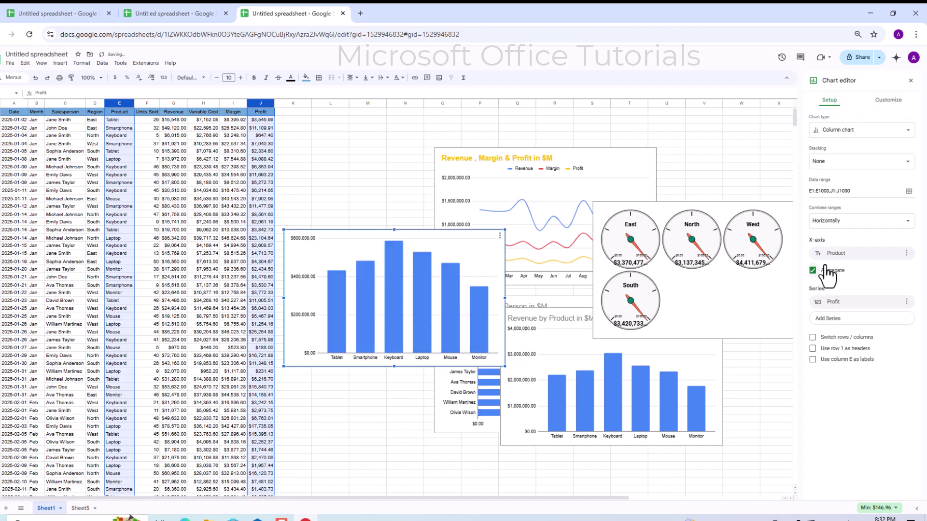
# Step: Convert the Product profit chart to a 3D pie chart
pyautogui.click(888, 131)
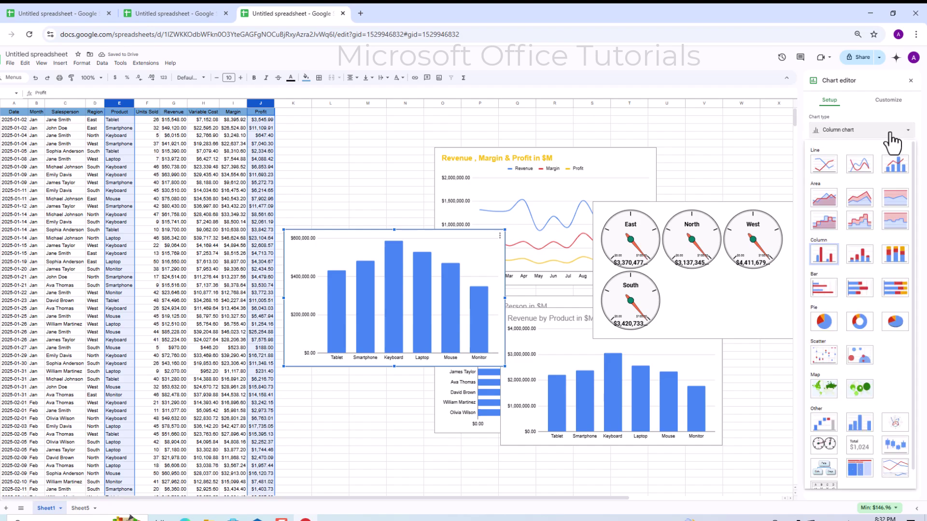
pyautogui.scroll(-3, 875, 352)
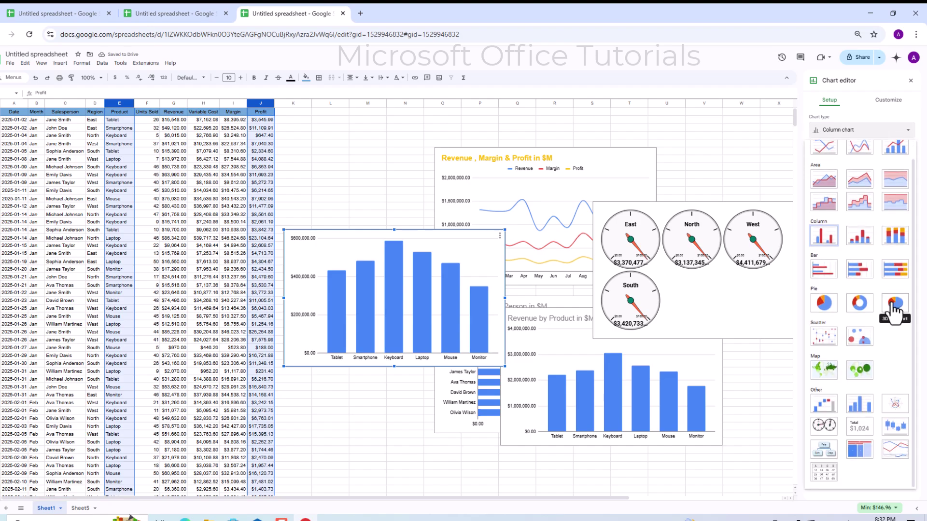
pyautogui.click(894, 303)
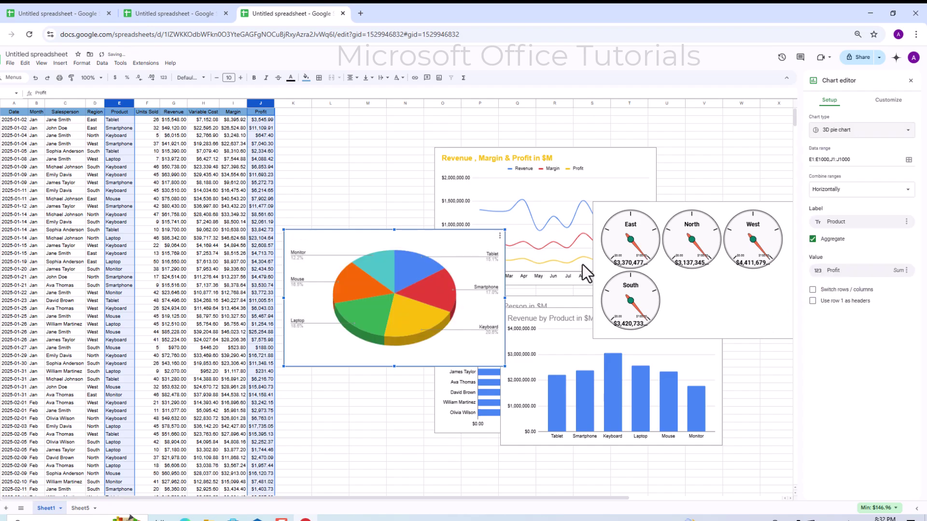
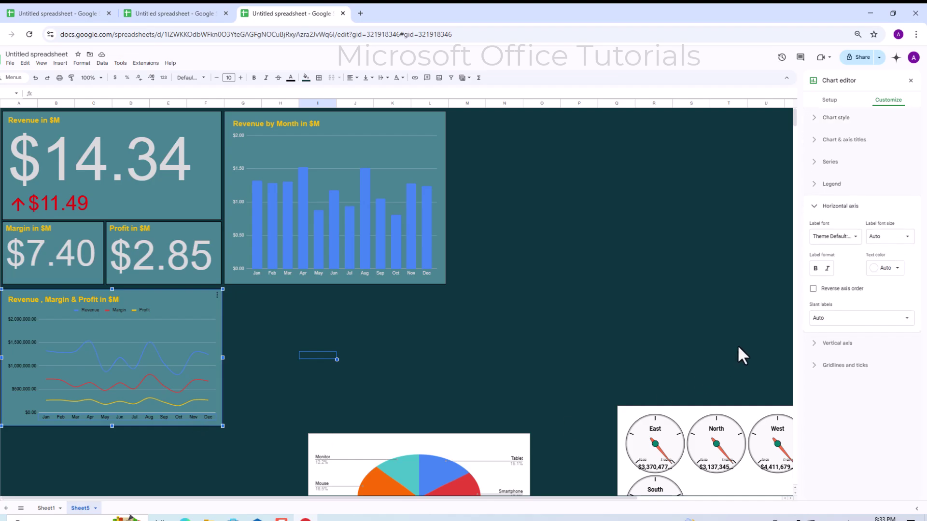
# Step: Color both axes' labels light grey in the Revenue, Margin & Profit chart and set its vertical axis scale factor to 1,000,000
pyautogui.click(885, 268)
pyautogui.click(872, 296)
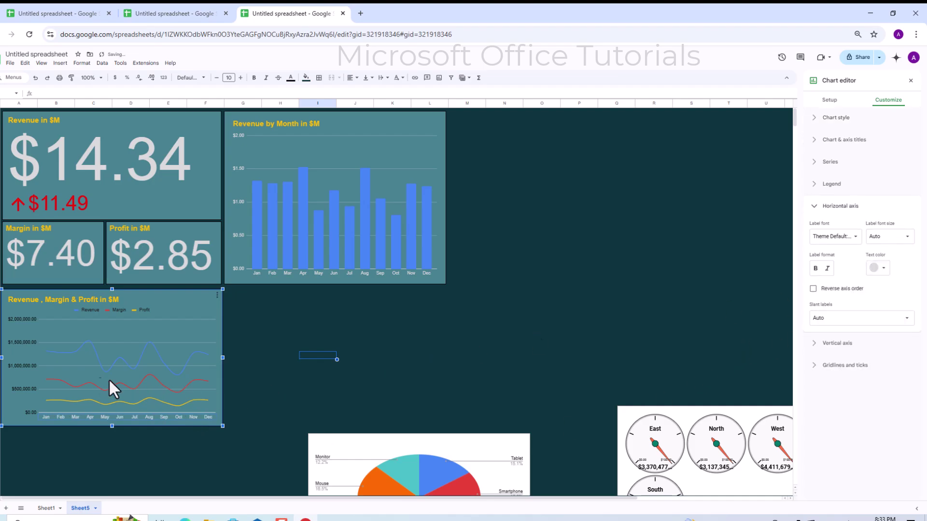
pyautogui.click(25, 367)
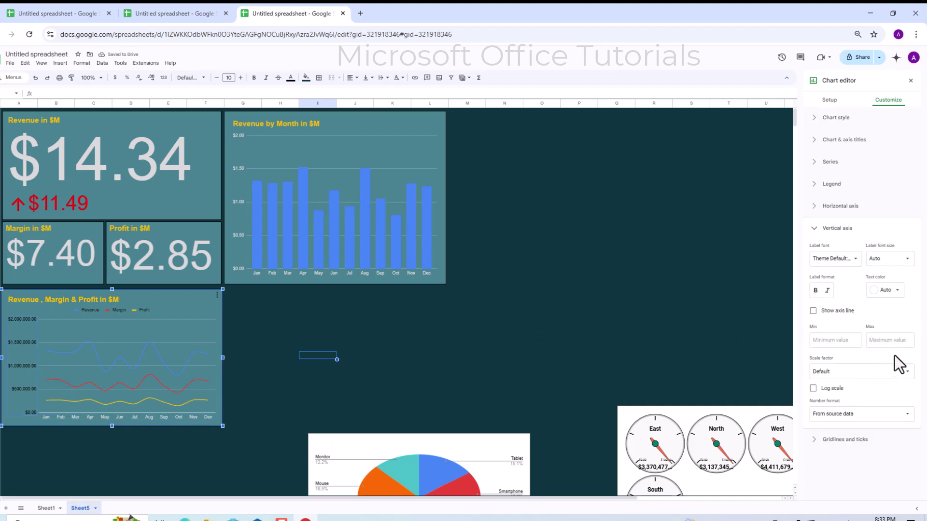
pyautogui.click(885, 290)
pyautogui.click(873, 319)
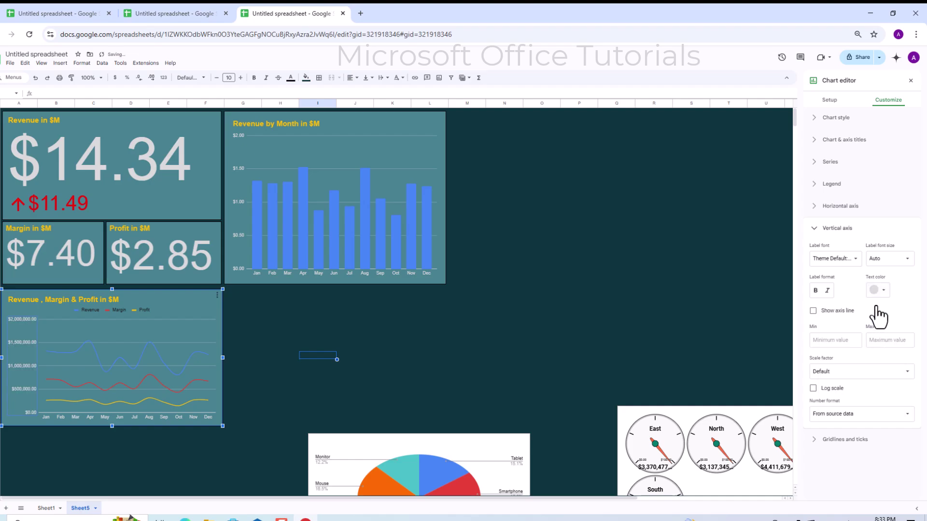
pyautogui.click(885, 373)
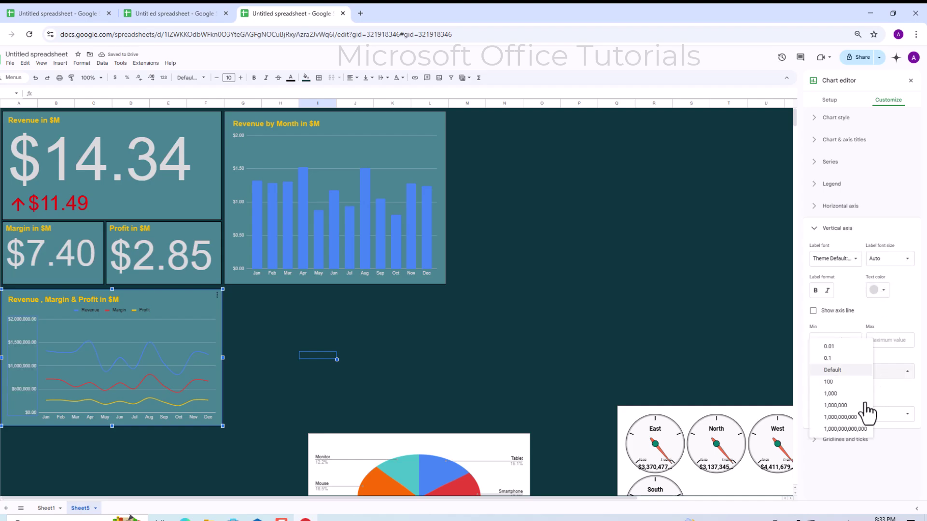
pyautogui.click(848, 422)
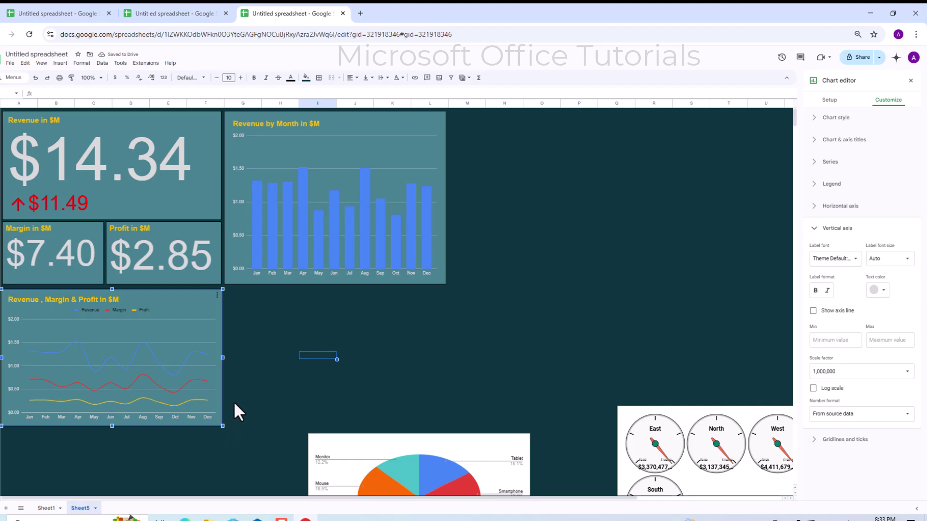
# Step: Align the line chart under the scorecards and widen it to end level with the Revenue by Month chart
pyautogui.click(235, 403)
pyautogui.doubleClick(202, 297)
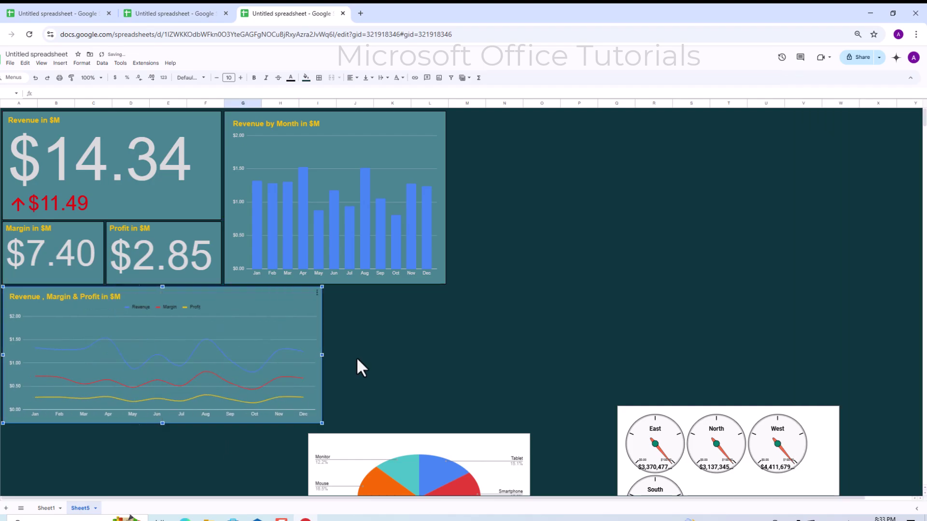
pyautogui.click(338, 365)
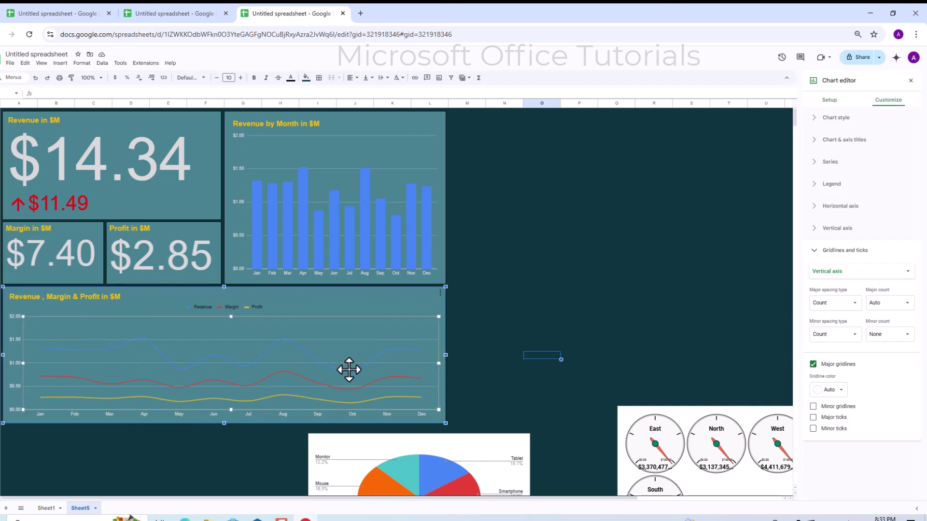
# Step: Give the Revenue line 7px circular points and add circular point markers to the Margin line
pyautogui.click(368, 362)
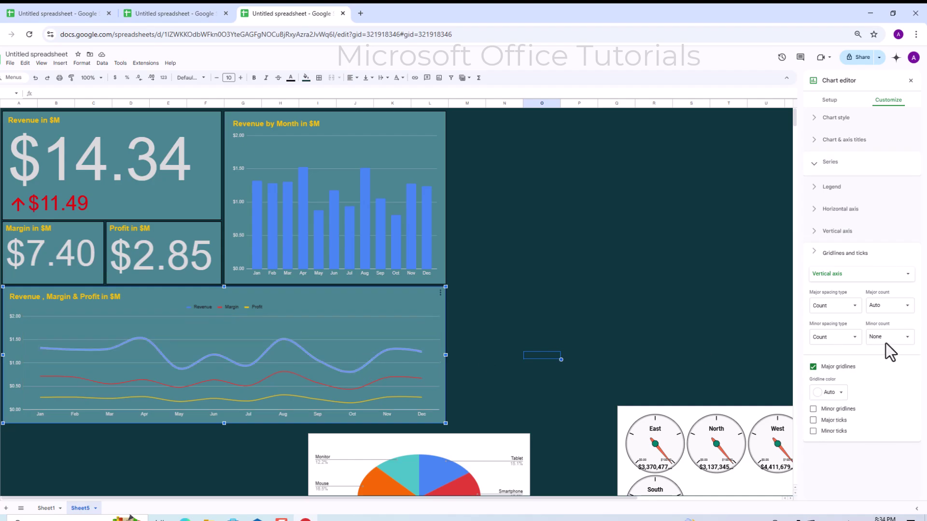
pyautogui.click(848, 295)
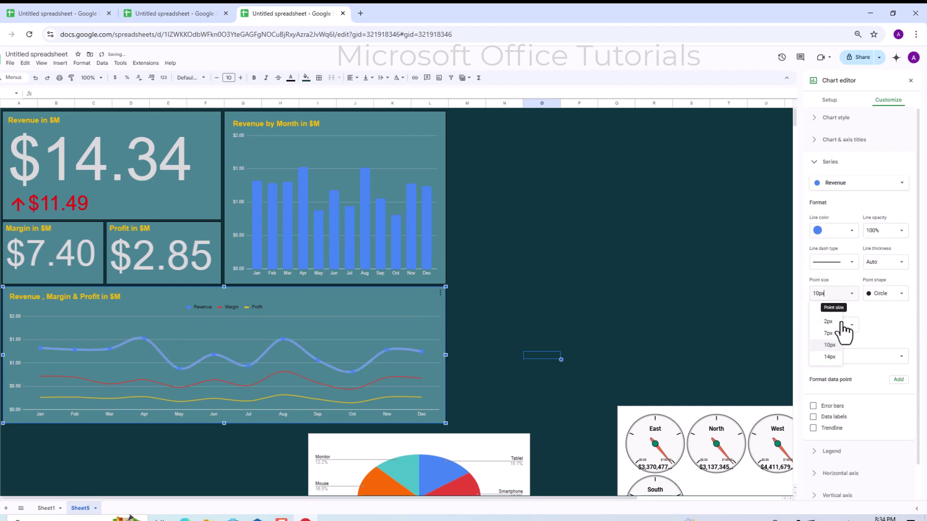
pyautogui.click(824, 341)
pyautogui.click(419, 379)
pyautogui.click(899, 294)
pyautogui.click(887, 292)
pyautogui.click(845, 293)
# Step: Change the Revenue series line color to yellow in the line chart
pyautogui.click(366, 368)
pyautogui.click(366, 368)
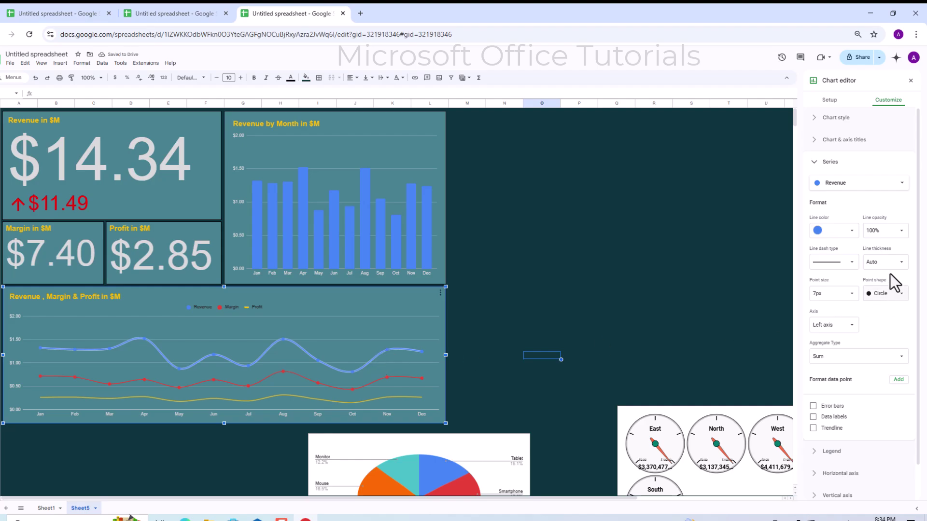
pyautogui.click(853, 233)
pyautogui.click(849, 339)
# Step: Color the Profit line bright green and give it 7px circular points
pyautogui.click(370, 385)
pyautogui.click(425, 396)
pyautogui.click(846, 234)
pyautogui.click(848, 292)
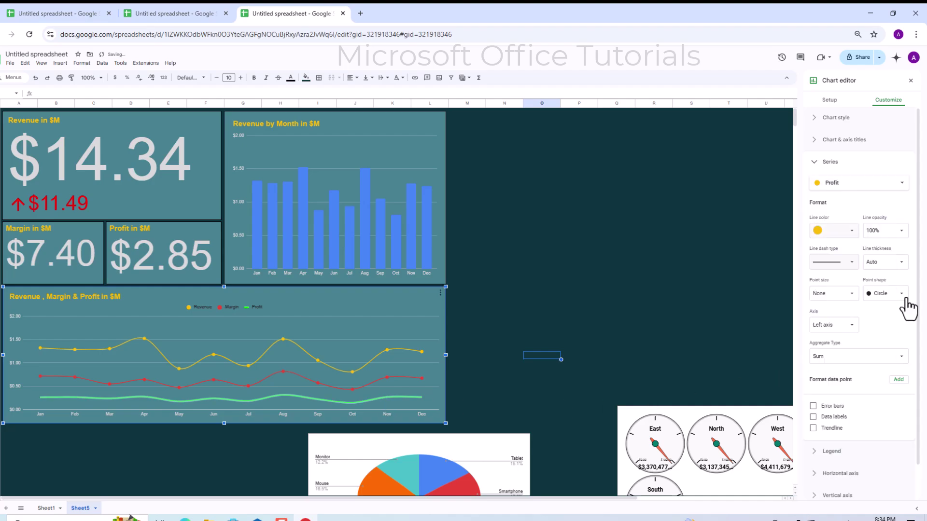
pyautogui.click(885, 293)
pyautogui.click(888, 292)
pyautogui.click(829, 294)
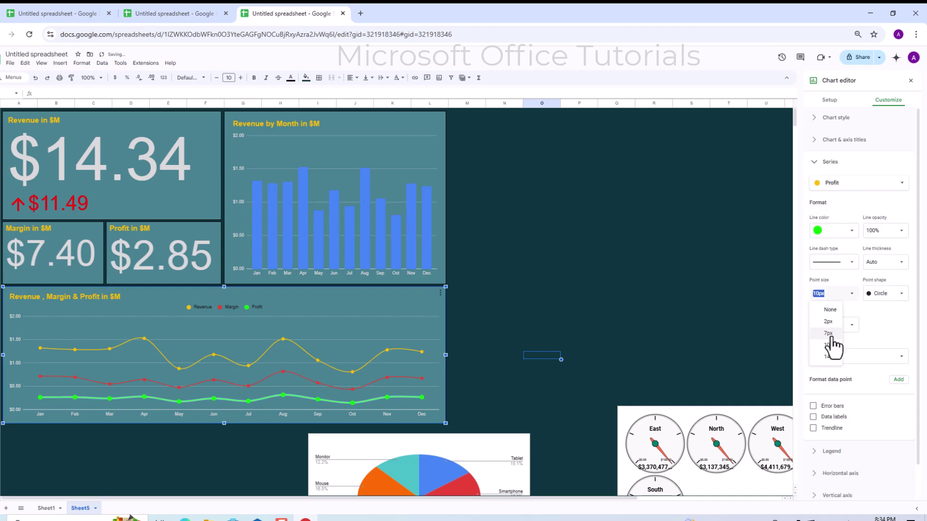
pyautogui.click(830, 334)
pyautogui.click(468, 372)
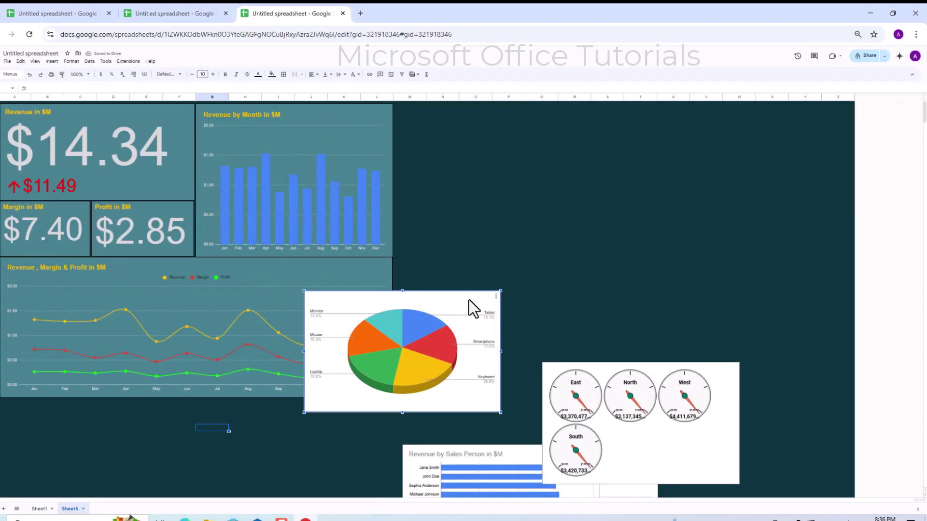
# Step: Place the pie chart beside the Revenue by Month chart and give it the matching teal background
pyautogui.moveTo(468, 300); pyautogui.dragTo(548, 119)
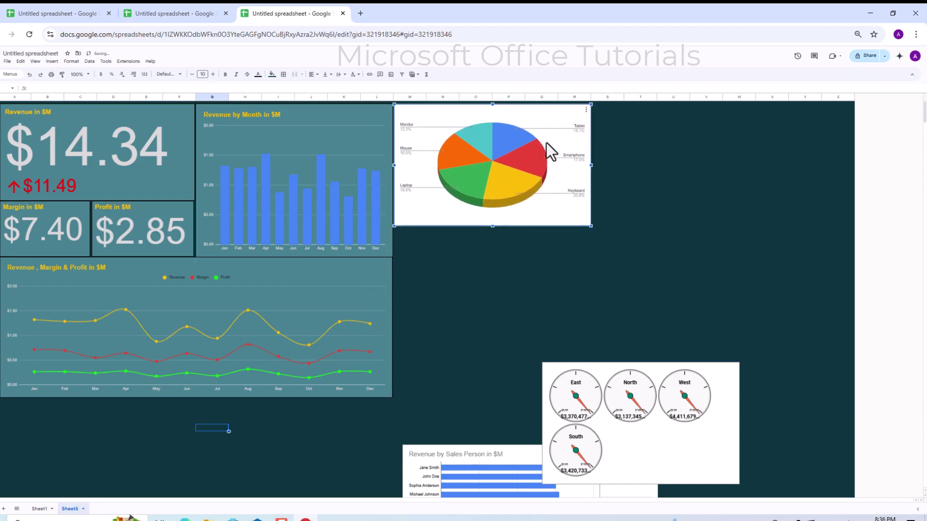
pyautogui.click(587, 111)
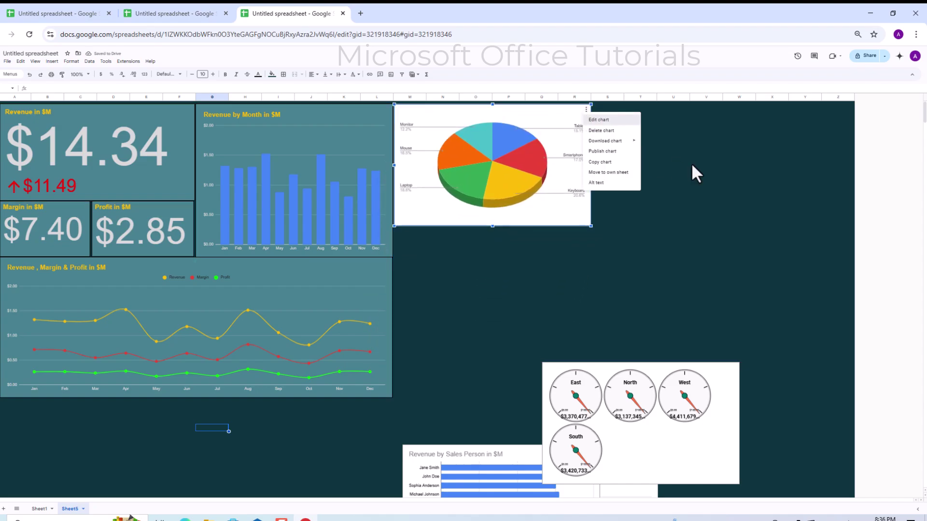
pyautogui.click(601, 119)
pyautogui.click(893, 93)
pyautogui.click(846, 109)
pyautogui.click(833, 137)
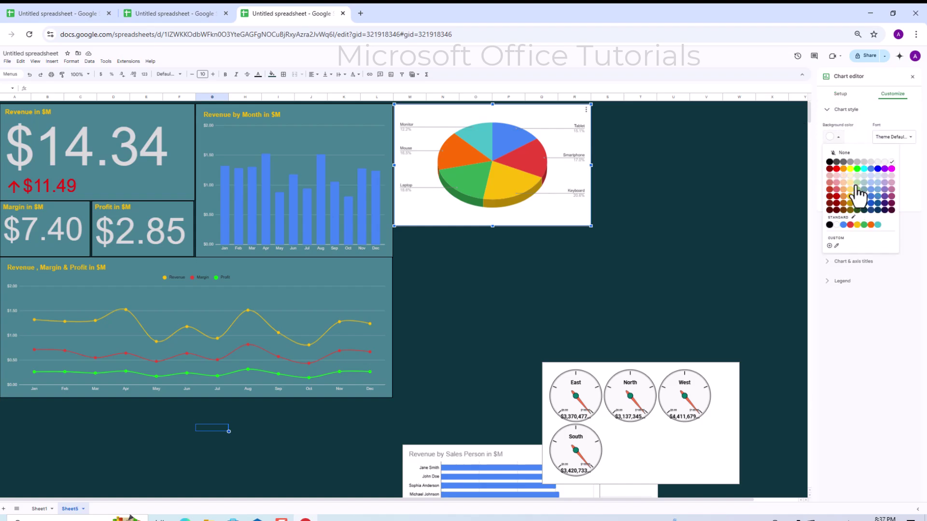
pyautogui.click(864, 196)
pyautogui.click(833, 164)
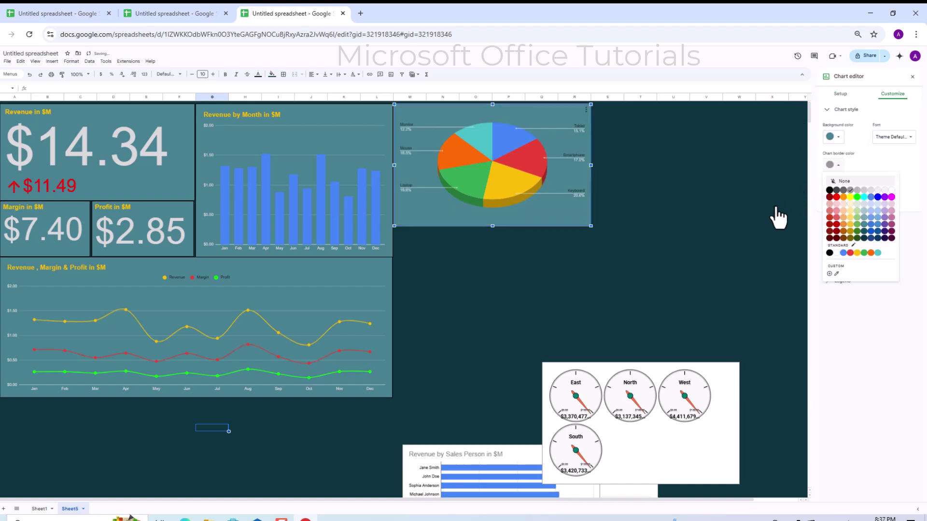
# Step: Make the pie chart's labels light gray and bold, and extend the chart down level with the Revenue by Month chart
pyautogui.click(574, 154)
pyautogui.click(889, 188)
pyautogui.click(879, 217)
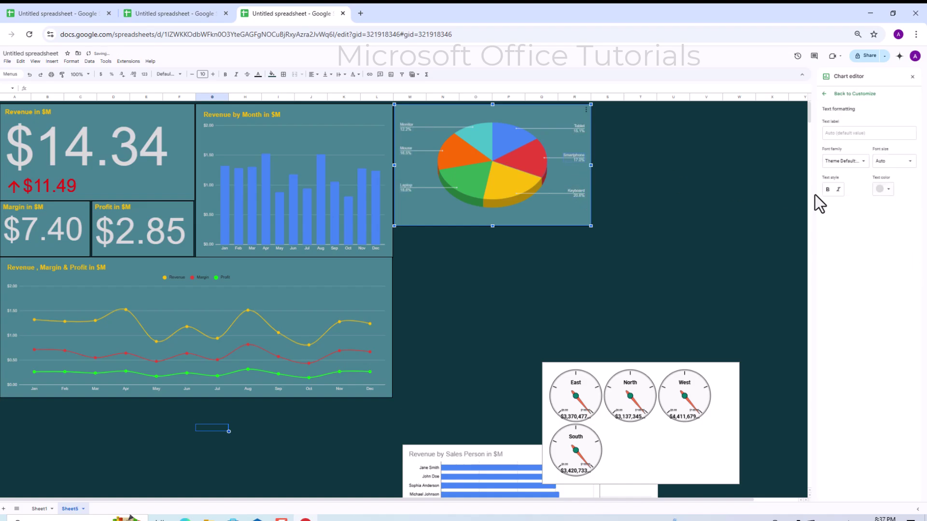
pyautogui.click(828, 189)
pyautogui.moveTo(492, 225); pyautogui.dragTo(492, 258)
pyautogui.press('Escape')
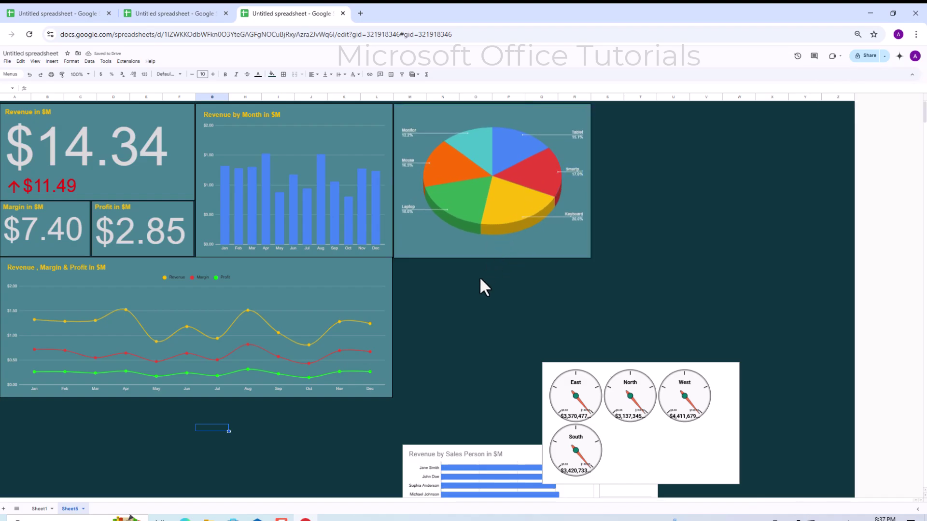
# Step: Place the Revenue by Sales Person chart beside the pie chart and the regional gauge chart beneath it
pyautogui.scroll(-2, 511, 452)
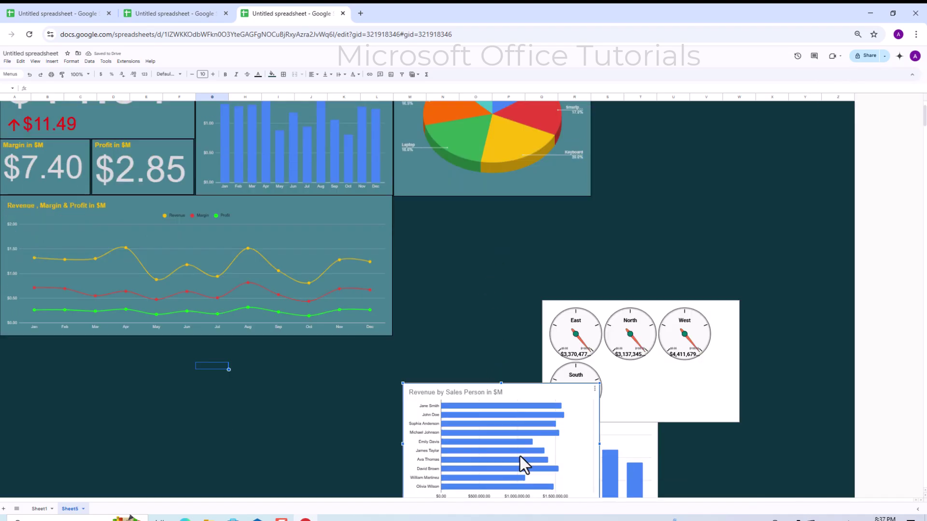
pyautogui.moveTo(521, 435); pyautogui.dragTo(586, 422)
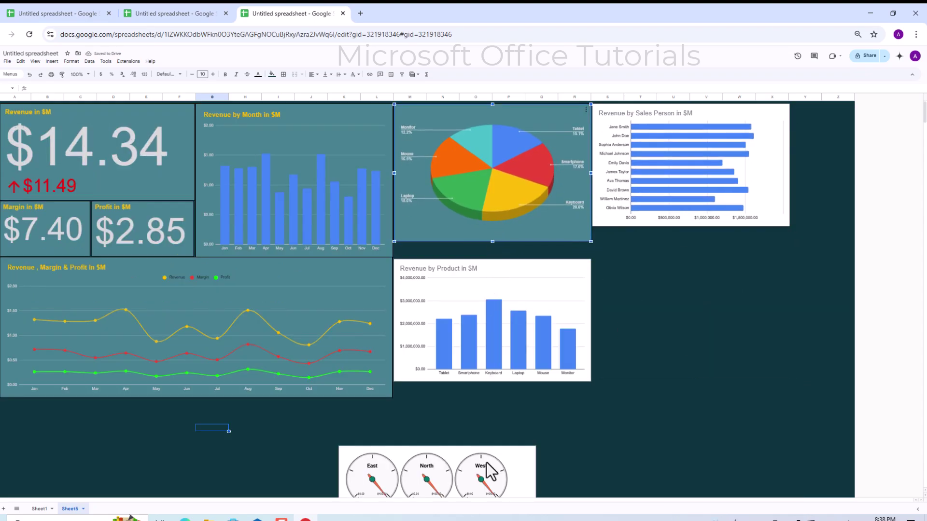
pyautogui.moveTo(486, 470); pyautogui.dragTo(758, 294)
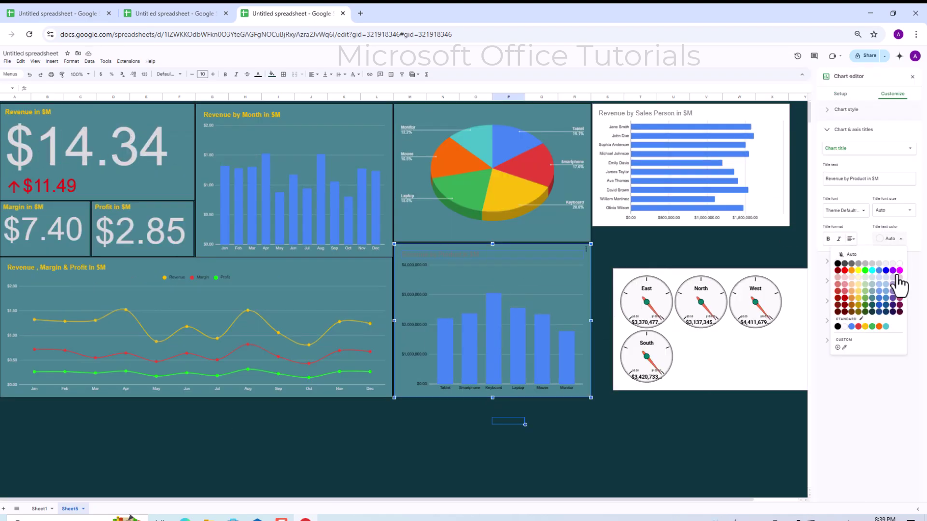
# Step: Give the Revenue by Product chart a yellow title, light axis labels and yellow columns
pyautogui.click(861, 282)
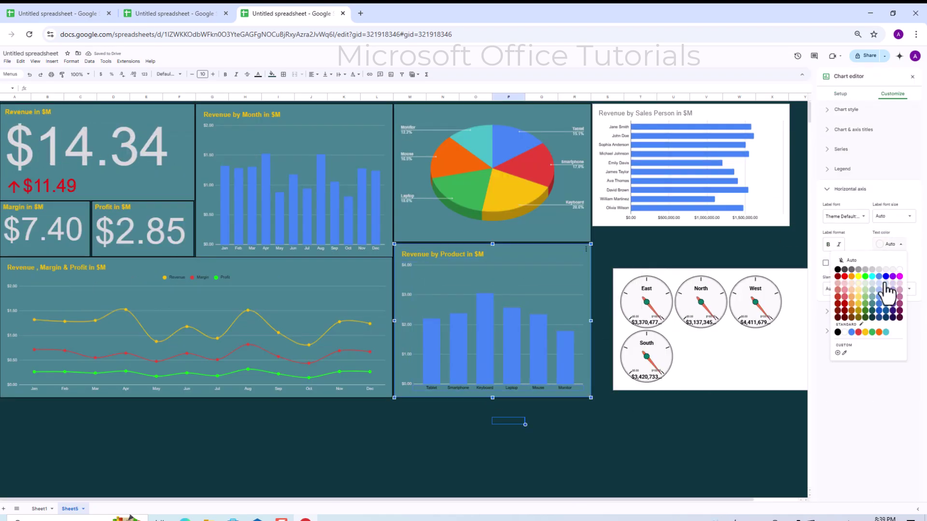
pyautogui.click(858, 333)
# Step: Format the Revenue by Sales Person chart with a teal background, yellow title, light axis labels and purple bars
pyautogui.click(691, 164)
pyautogui.click(845, 110)
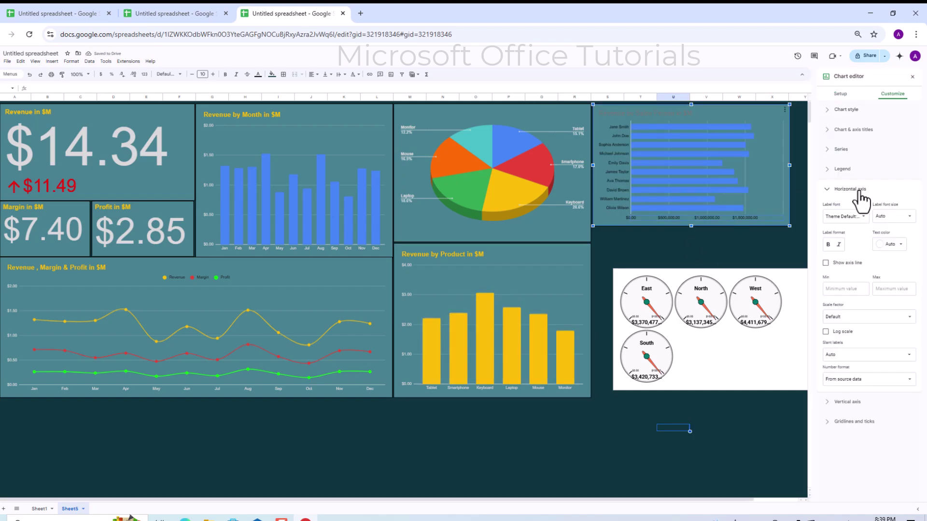
pyautogui.click(831, 256)
pyautogui.click(893, 279)
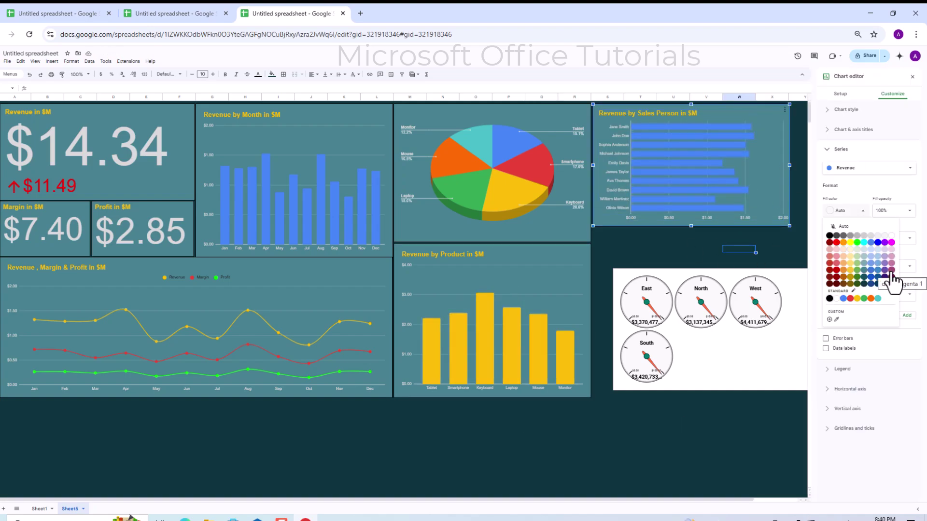
pyautogui.click(892, 280)
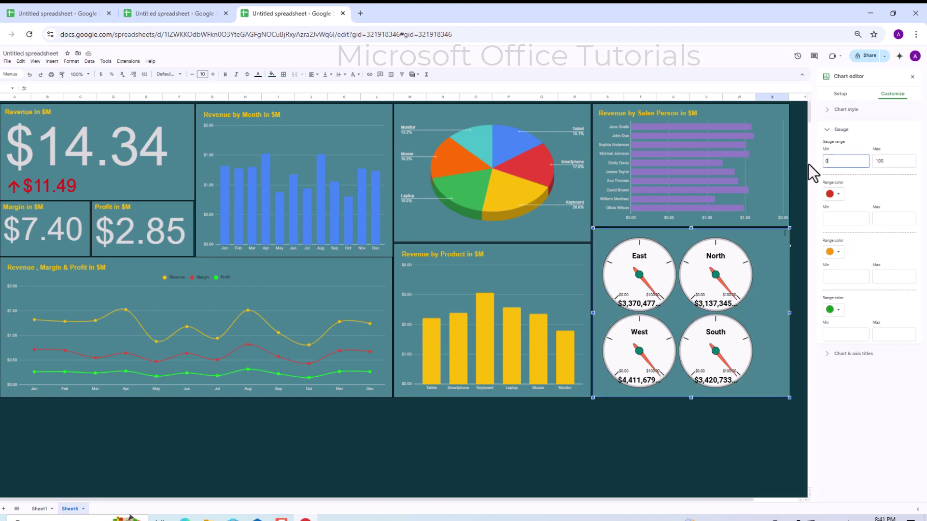
pyautogui.click(852, 276)
pyautogui.write('650001')
pyautogui.press('Tab')
pyautogui.write('700')
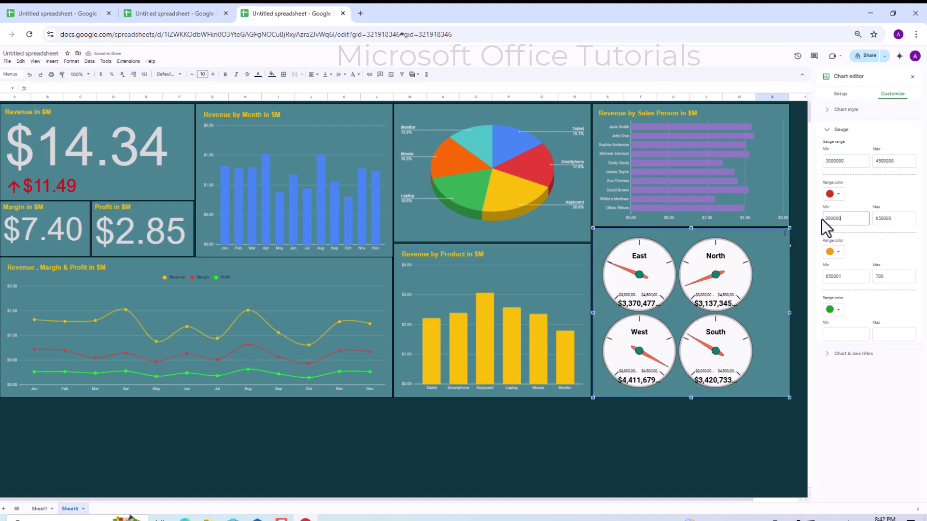
# Step: Set the gauge chart's red range to 3000000–3500000 and its orange range to 3500001–4000000
pyautogui.write('00')
pyautogui.press('Tab')
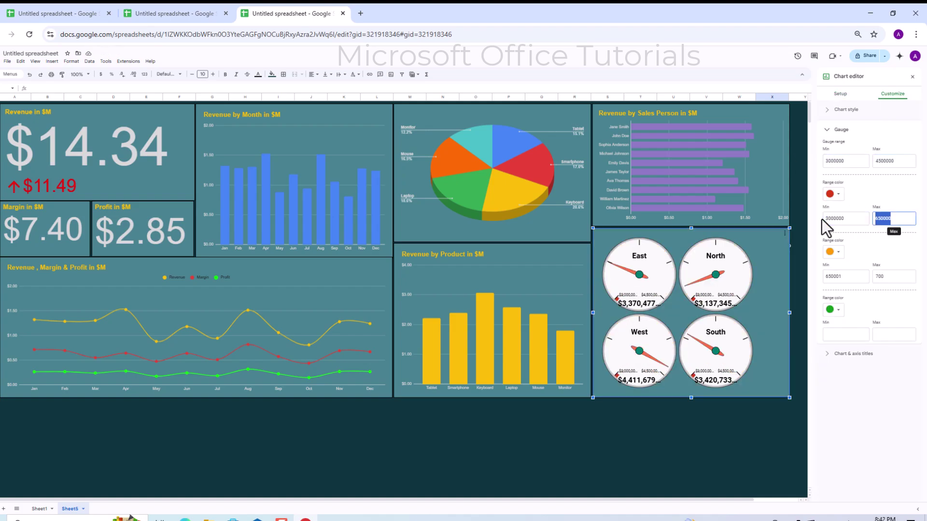
pyautogui.write('35000003500001')
pyautogui.press('Tab')
pyautogui.write('4000000')
# Step: Set the gauge chart's green range to 4000001–4500000 and close the chart editor
pyautogui.click(842, 334)
pyautogui.write('4000001')
pyautogui.press('Tab')
pyautogui.write('4500000')
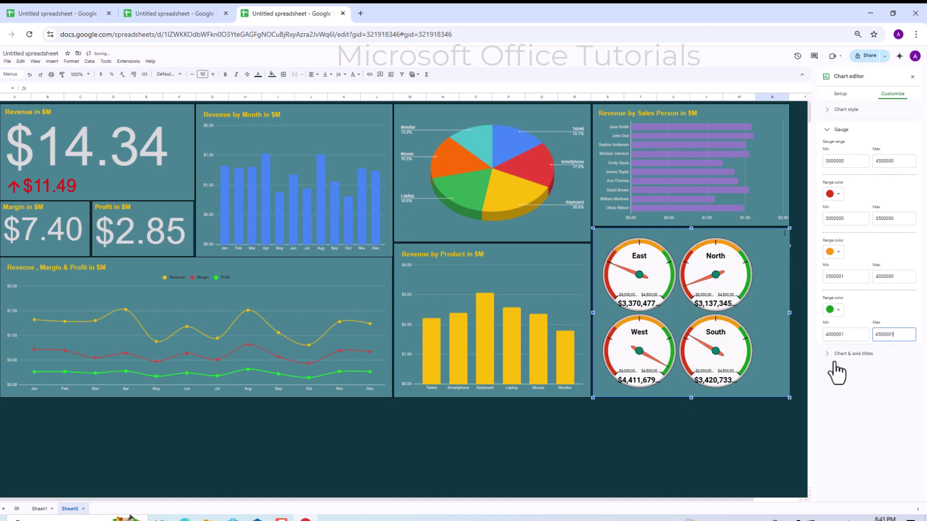
pyautogui.click(660, 410)
pyautogui.click(673, 482)
# Step: Title the pie chart "Profit Percentage by Product" in bold yellow
pyautogui.rightClick(589, 118)
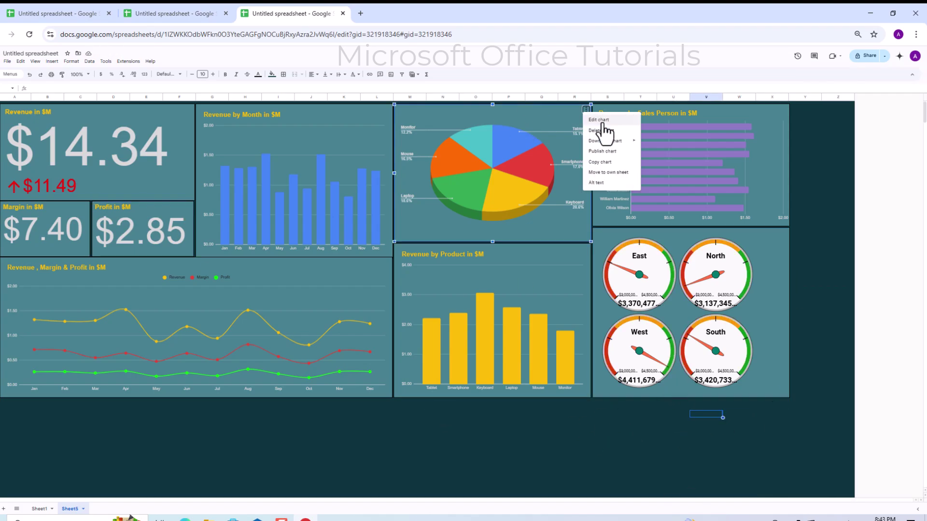
pyautogui.click(603, 135)
pyautogui.write('Profit Percentage by Product')
# Step: Title the gauge chart "Sales by Region" in bold yellow
pyautogui.click(772, 251)
pyautogui.click(893, 93)
pyautogui.write('Sales by Region')
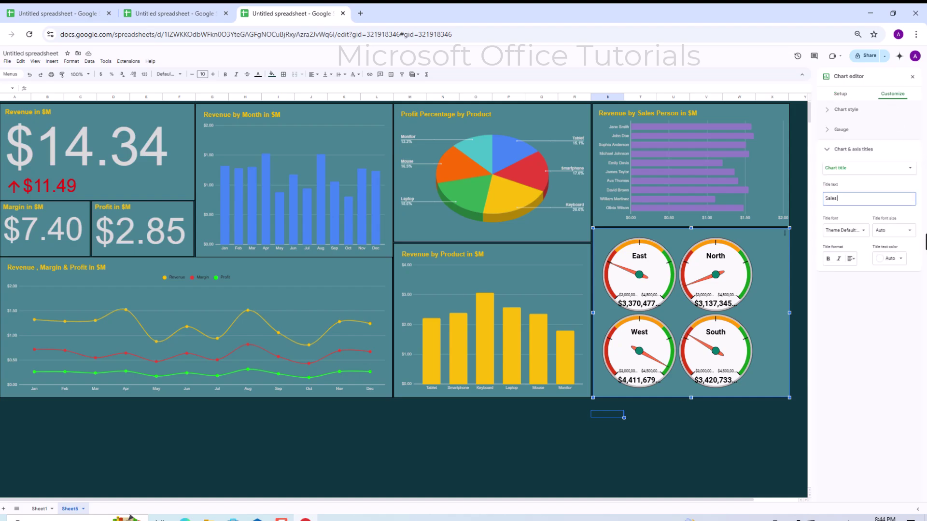
pyautogui.click(837, 263)
pyautogui.click(854, 306)
pyautogui.click(660, 443)
# Step: Fine-tune the Revenue by Month chart's size and close the gap between the Margin and Profit scorecards
pyautogui.click(294, 251)
pyautogui.click(471, 413)
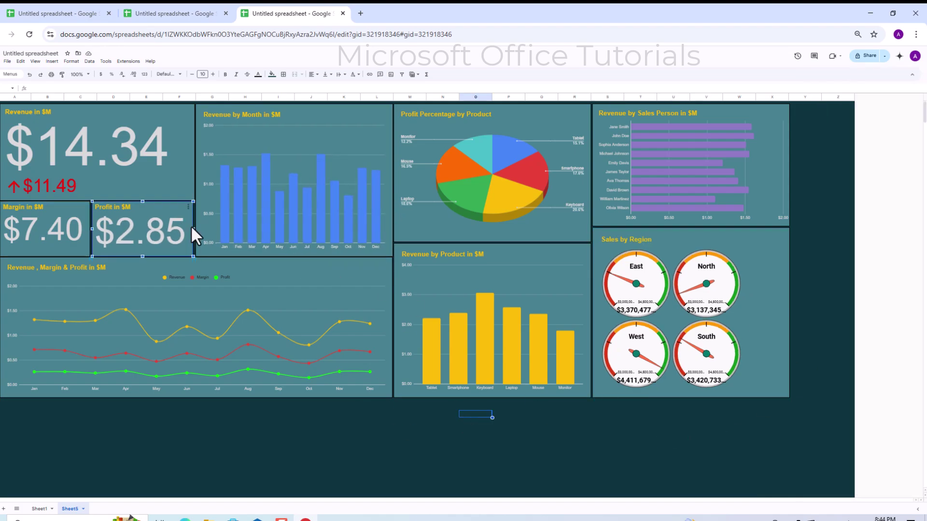
pyautogui.click(113, 434)
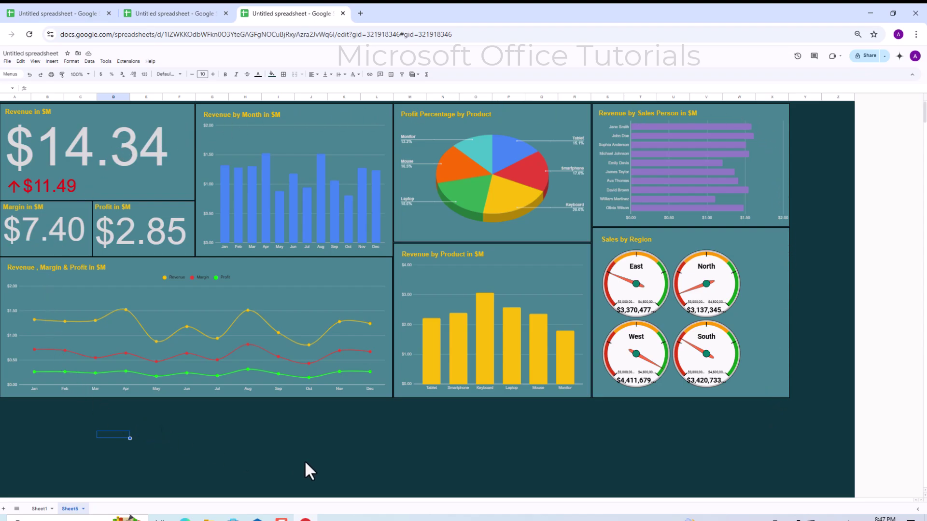
# Step: Delete the leftover pie, product, gauge, line and salesperson charts from Sheet1
pyautogui.click(40, 510)
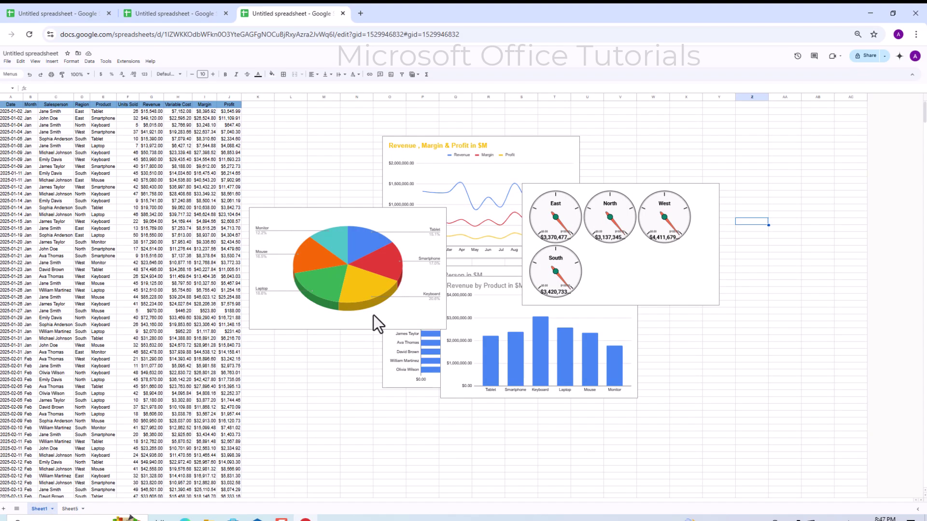
pyautogui.click(373, 315)
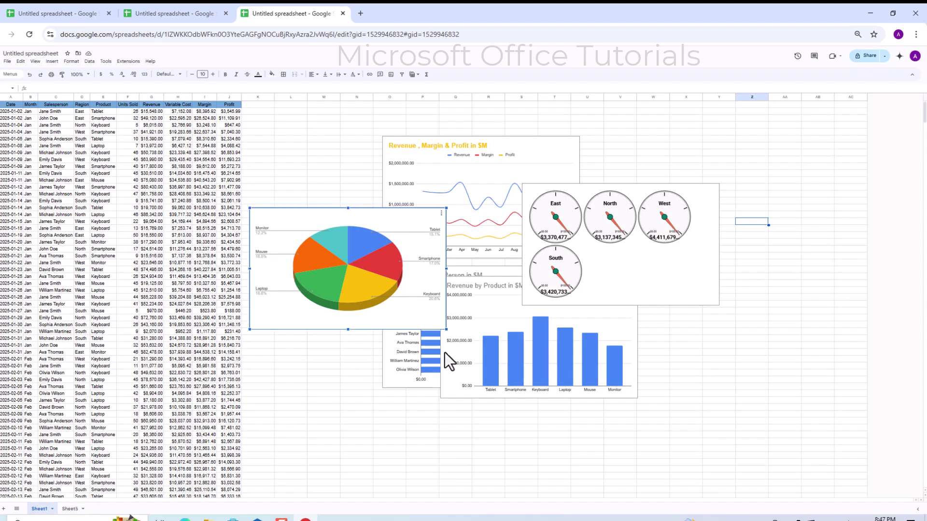
pyautogui.press('Delete')
pyautogui.click(488, 302)
pyautogui.press('Delete')
pyautogui.click(583, 288)
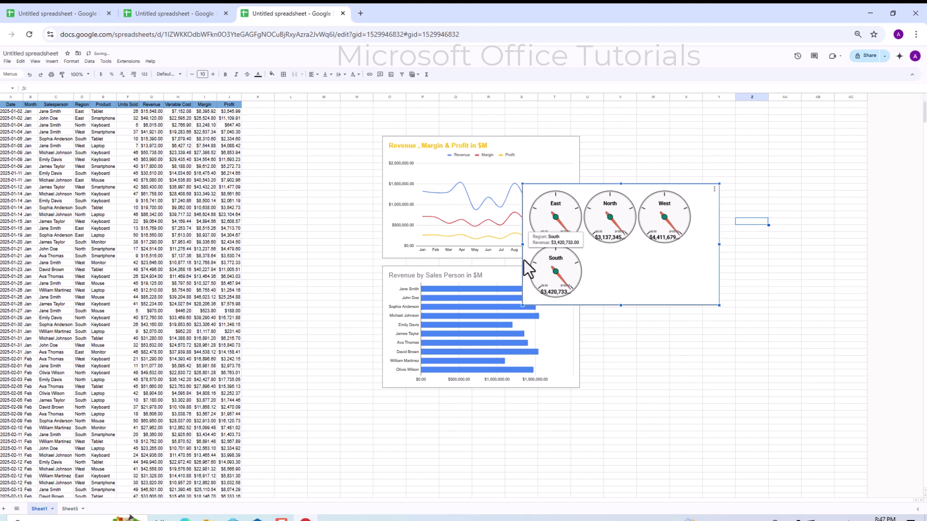
pyautogui.press('Delete')
pyautogui.click(513, 251)
pyautogui.press('Delete')
pyautogui.click(541, 280)
pyautogui.press('Delete')
# Step: Add a slicer on the Sheet1 sales data that filters by the Product column
pyautogui.click(121, 166)
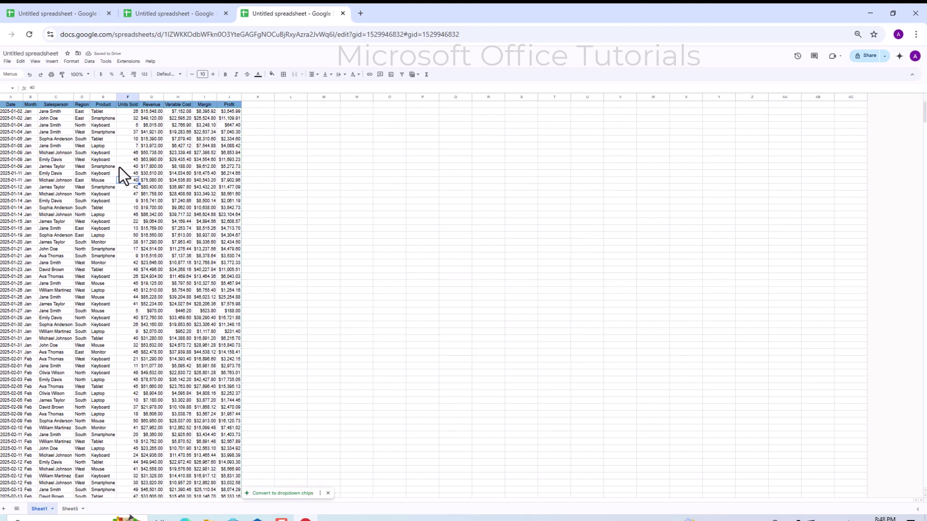
pyautogui.click(90, 62)
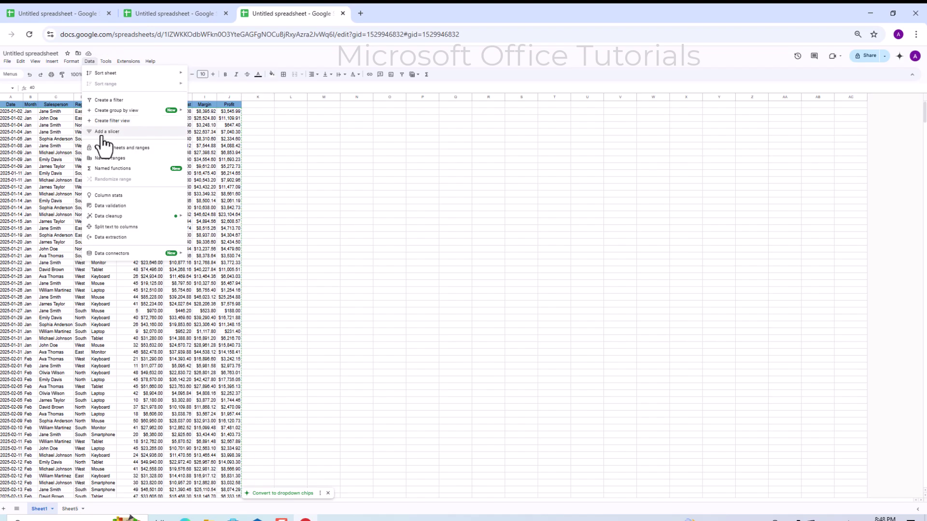
pyautogui.click(114, 132)
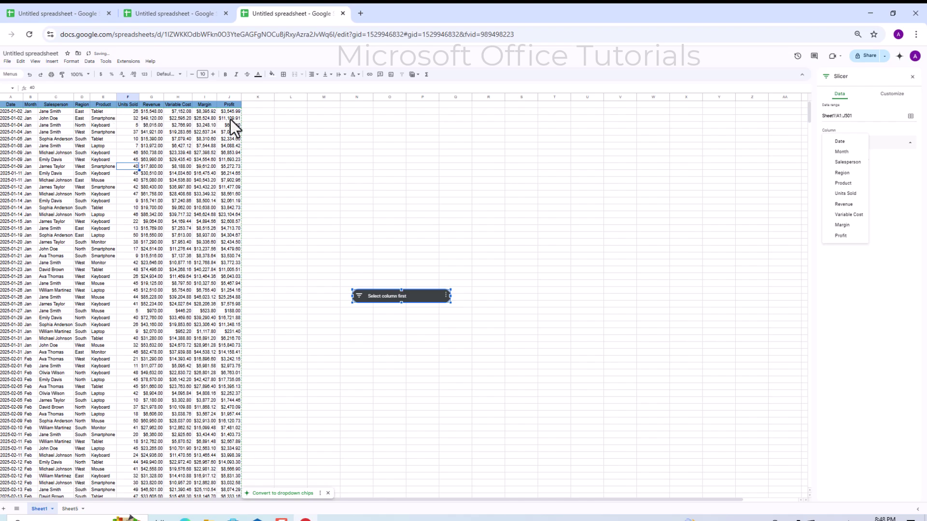
pyautogui.click(843, 183)
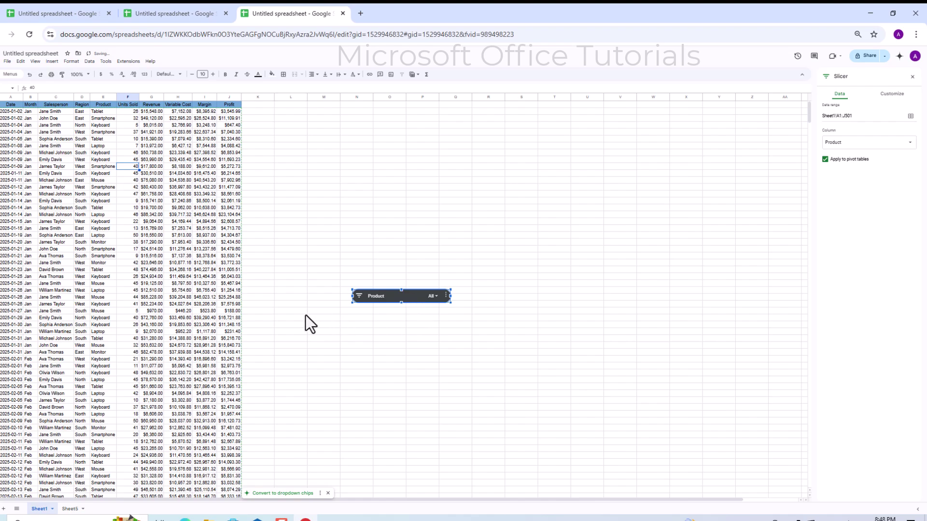
pyautogui.click(210, 249)
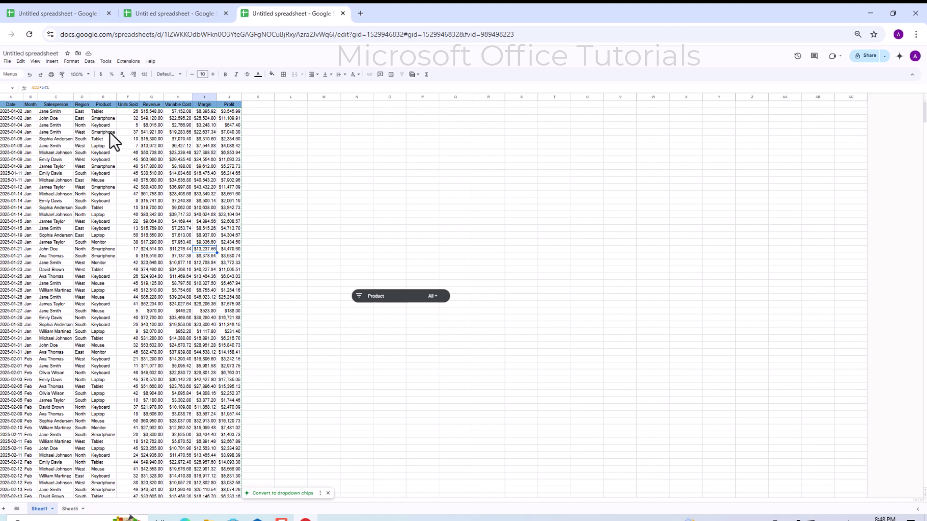
# Step: Add a second slicer for the Salesperson column and place it below the Product slicer
pyautogui.click(89, 61)
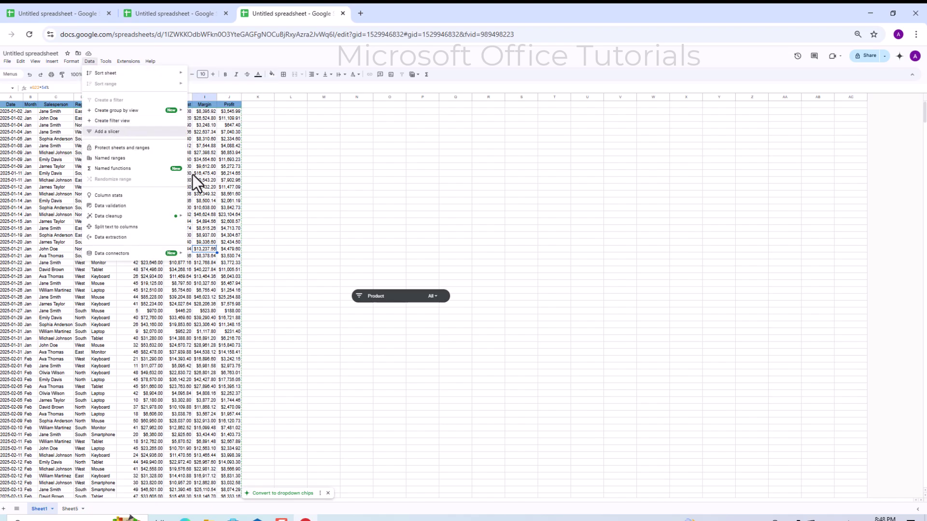
pyautogui.press('Return')
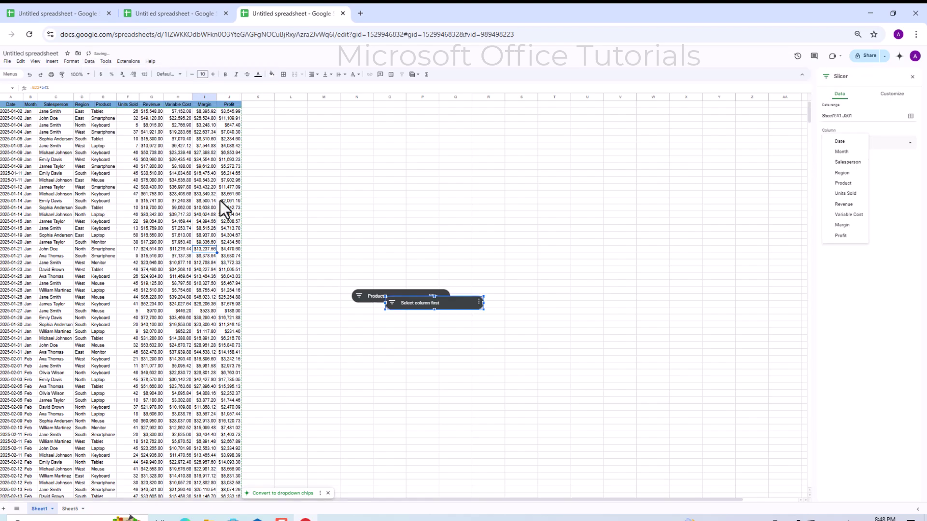
pyautogui.click(859, 164)
pyautogui.moveTo(449, 306); pyautogui.dragTo(446, 327)
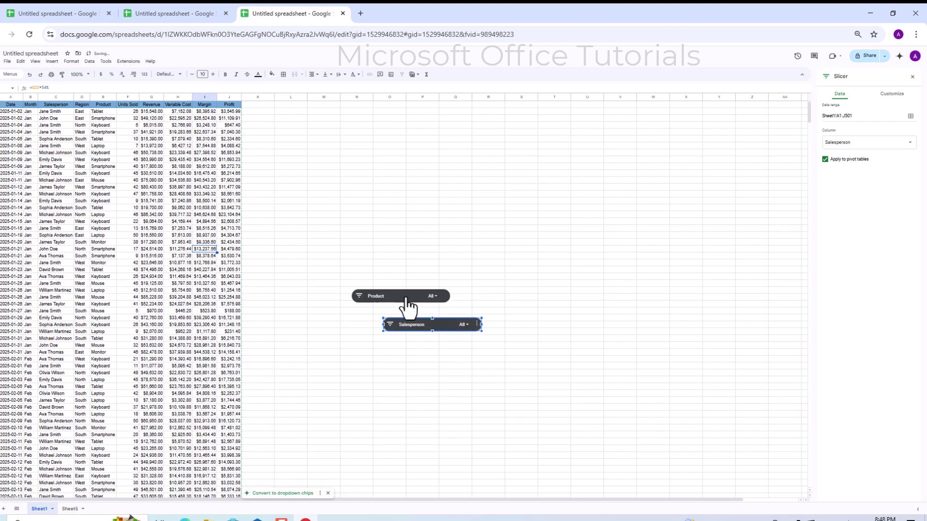
# Step: Paste the Product and Salesperson slicers onto the dashboard sheet and stack them beside the Revenue by Sales Person chart
pyautogui.click(412, 289)
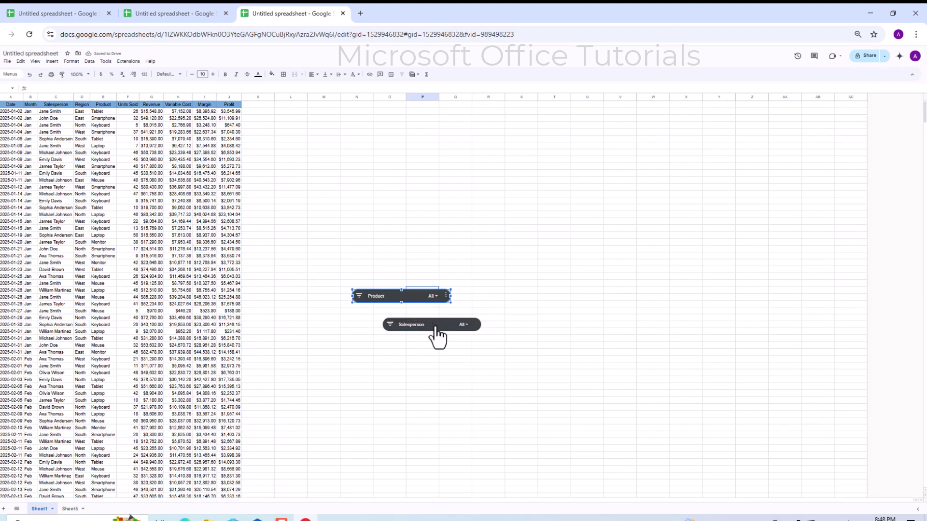
pyautogui.press('Escape')
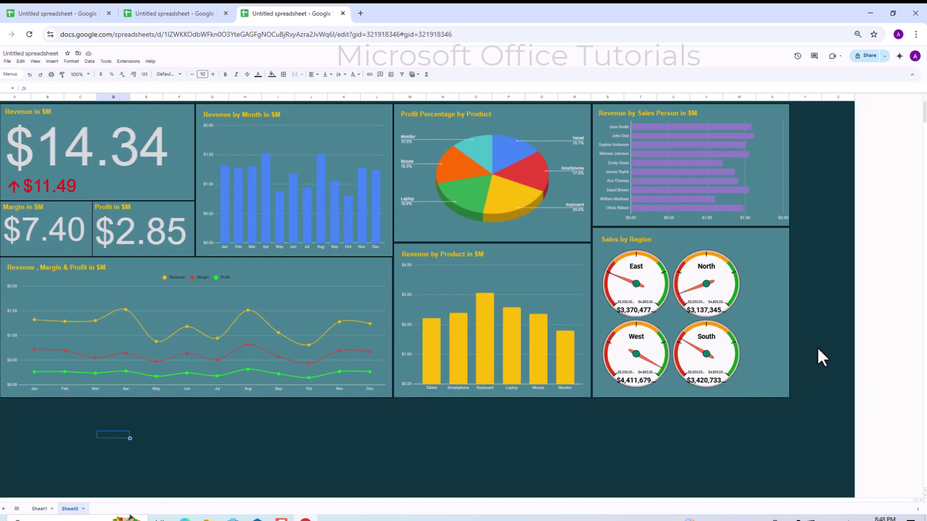
pyautogui.click(818, 347)
pyautogui.click(743, 435)
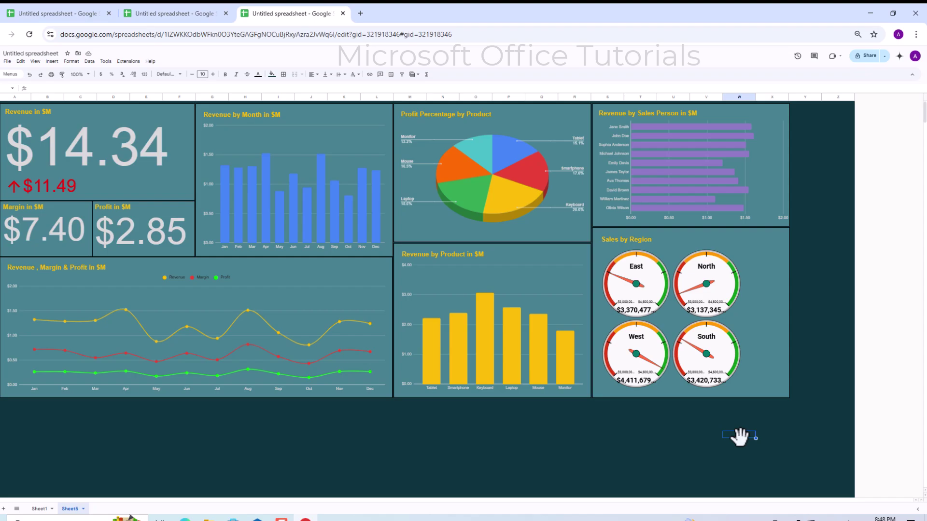
pyautogui.hotkey('ctrl', 'v')
pyautogui.moveTo(834, 442); pyautogui.dragTo(841, 107)
pyautogui.keyDown('shift'); pyautogui.click(772, 469); pyautogui.keyUp('shift')
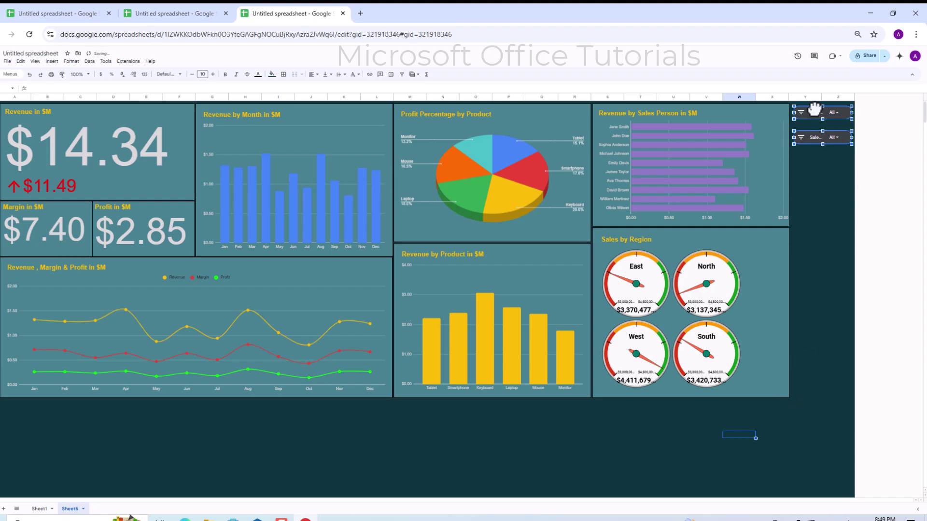
# Step: Filter the dashboard with the Product slicer so that only Keyboard and Laptop are included
pyautogui.click(840, 187)
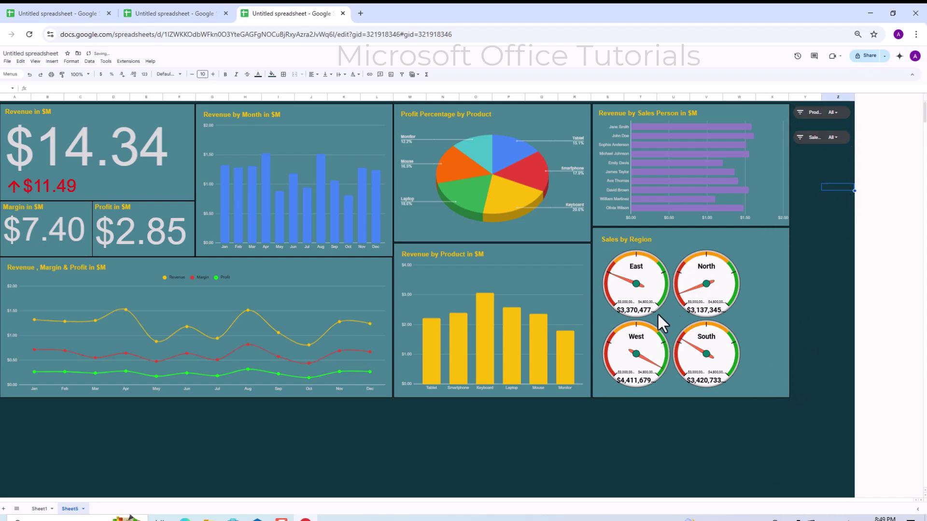
pyautogui.click(832, 113)
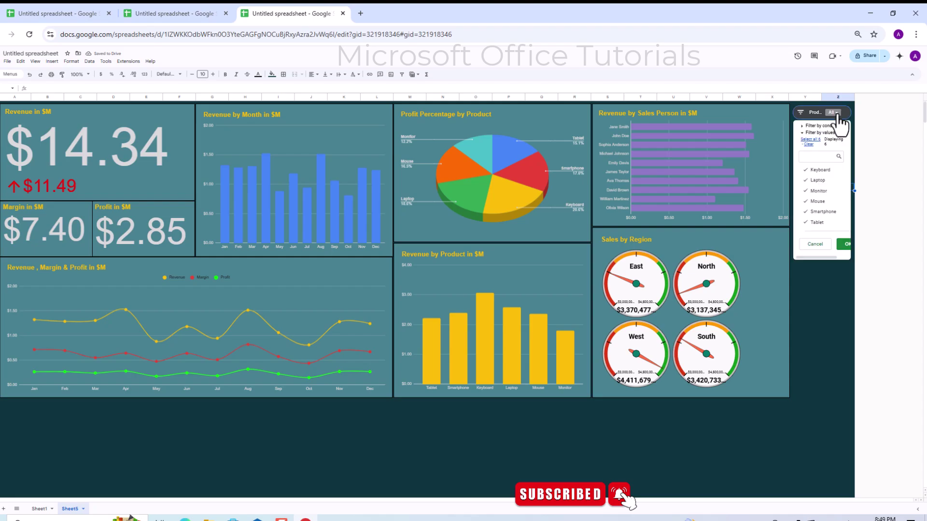
pyautogui.click(816, 169)
pyautogui.click(804, 182)
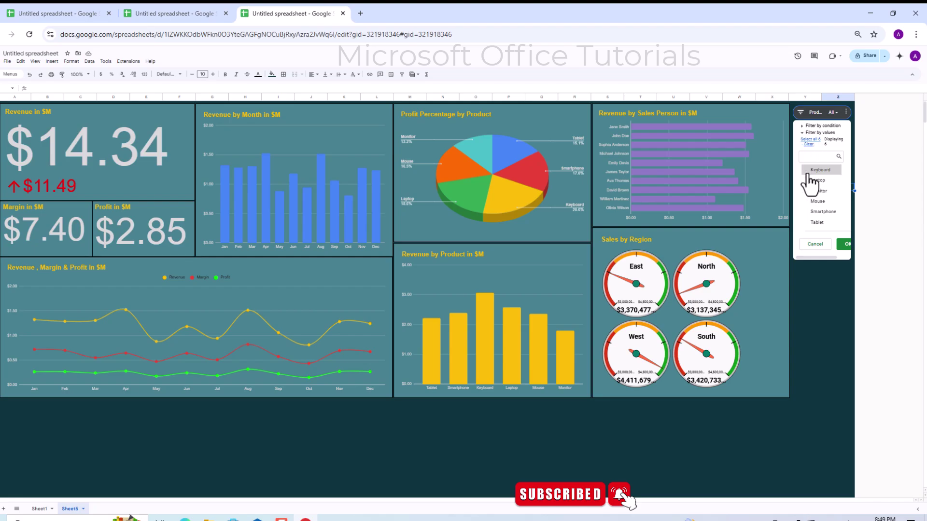
pyautogui.click(811, 170)
pyautogui.click(804, 181)
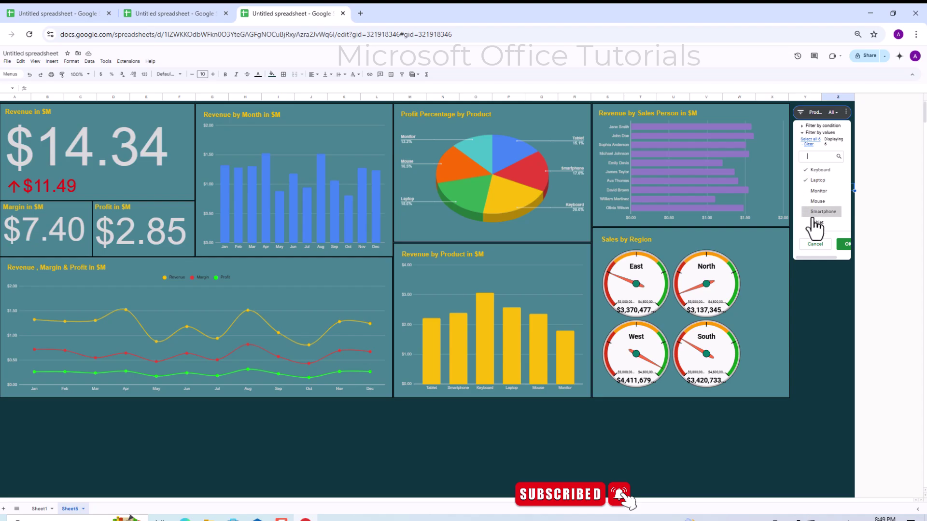
pyautogui.click(845, 243)
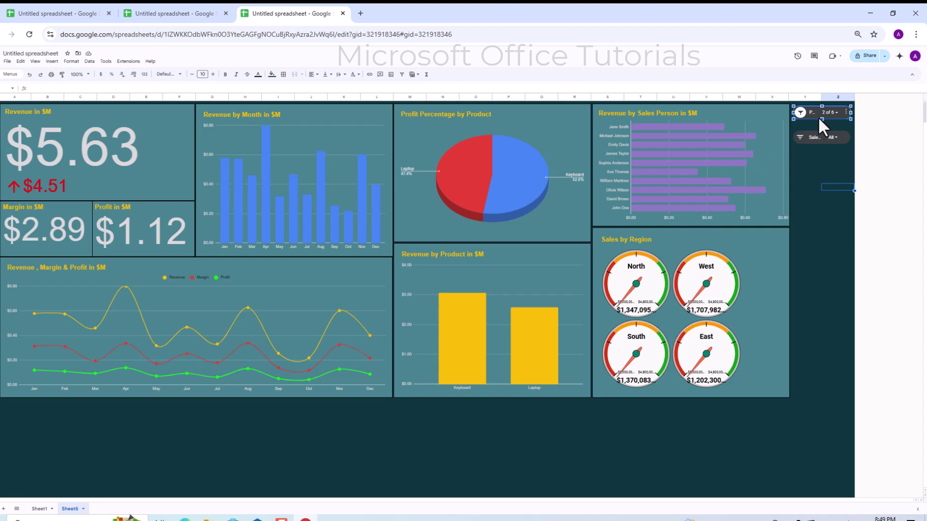
# Step: Reset the Product slicer to include all products
pyautogui.click(840, 115)
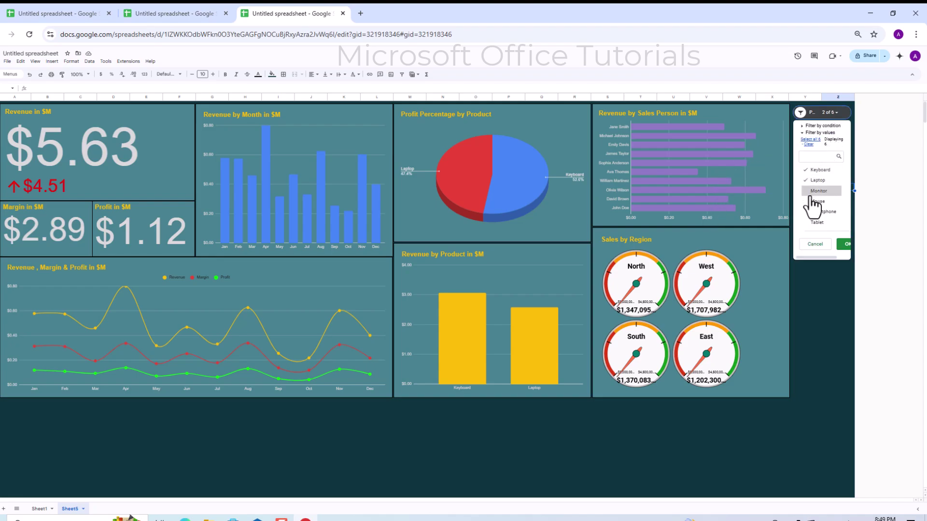
pyautogui.click(826, 303)
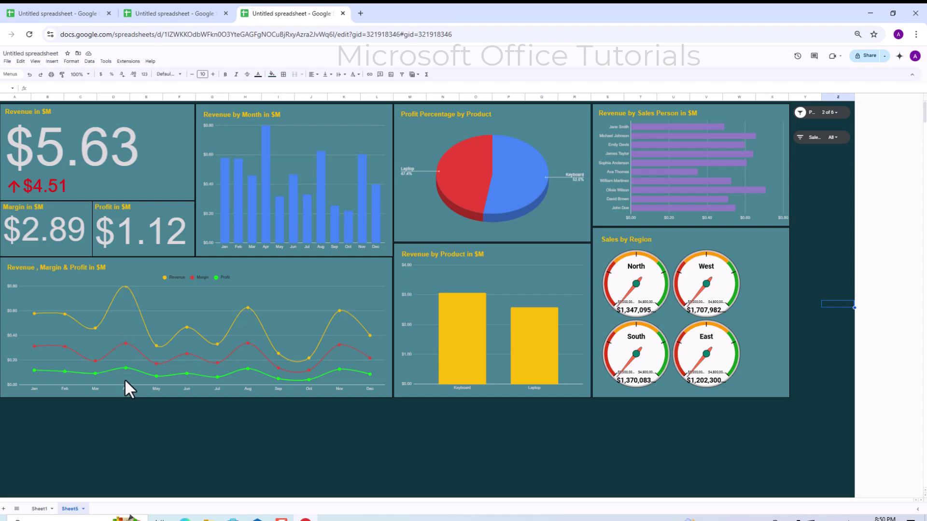
pyautogui.click(840, 114)
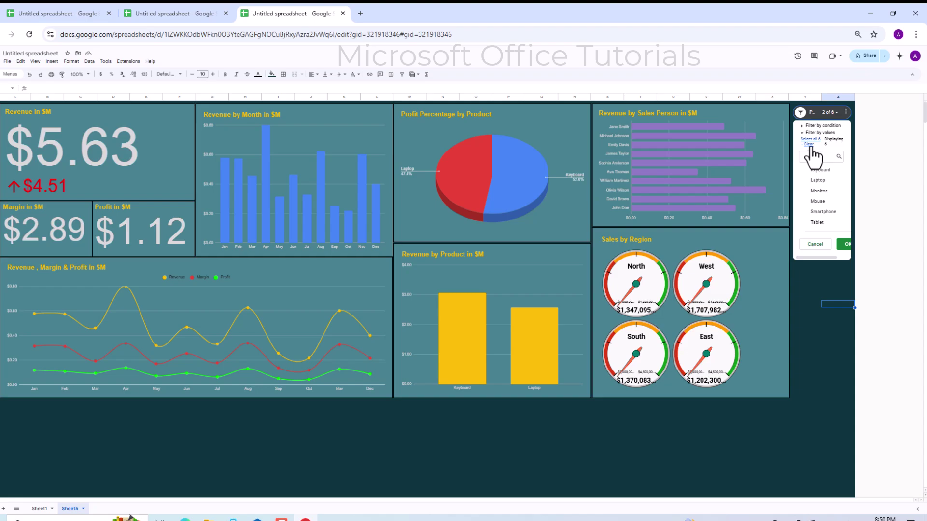
pyautogui.click(810, 140)
pyautogui.click(845, 244)
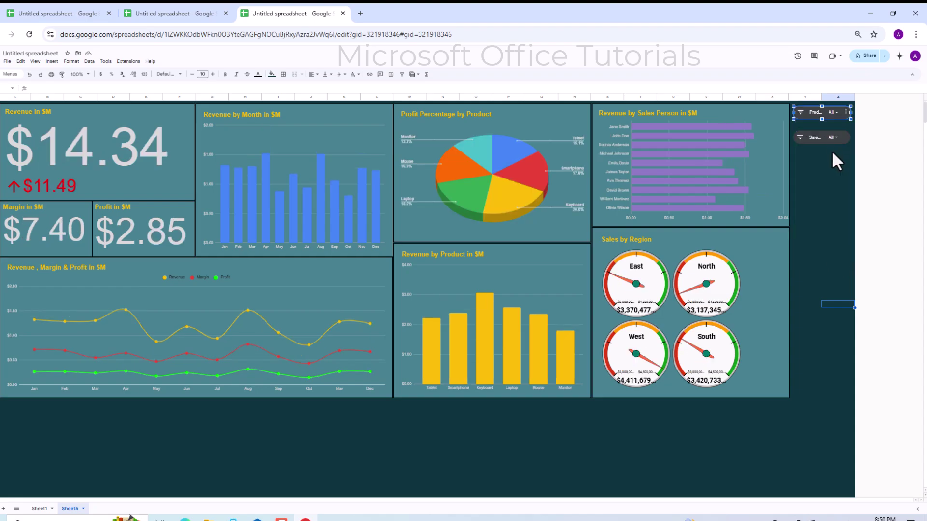
# Step: Filter the dashboard with the Salesperson slicer so that only the first two listed salespeople are included
pyautogui.click(839, 140)
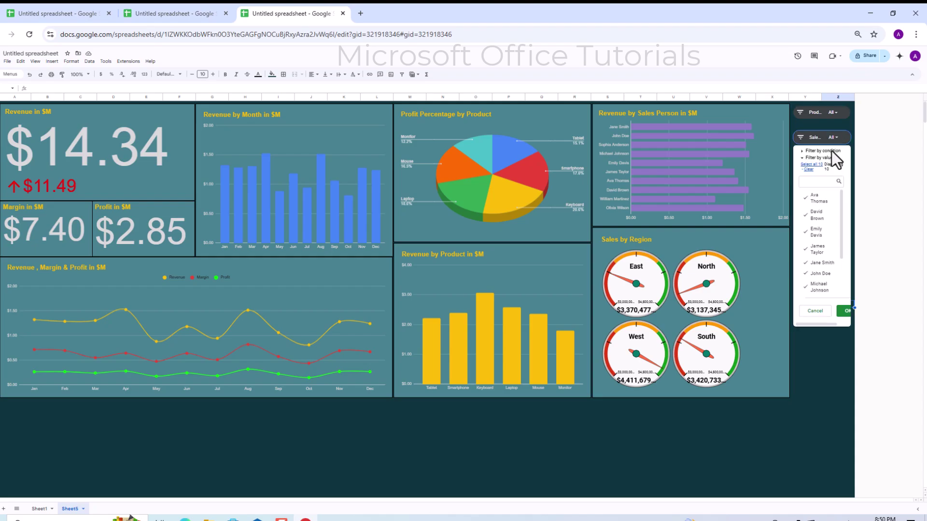
pyautogui.click(814, 197)
pyautogui.click(814, 215)
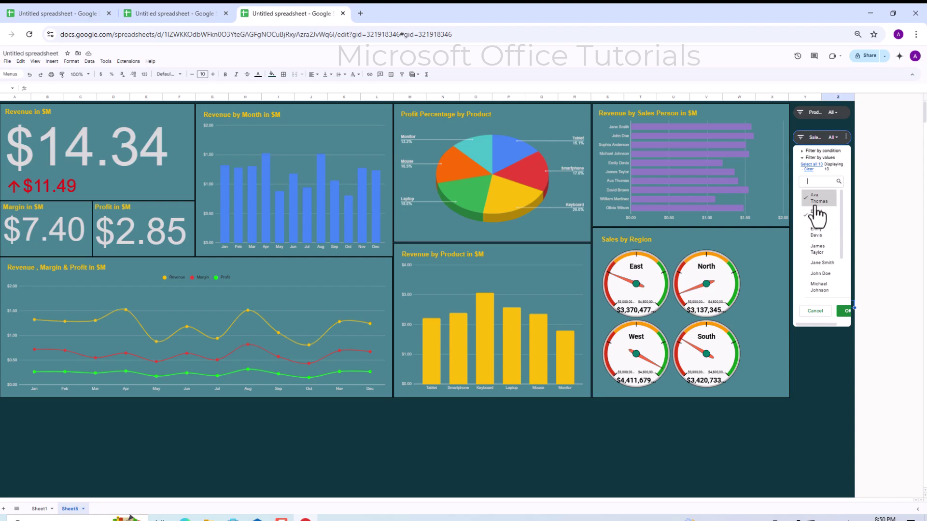
pyautogui.click(845, 311)
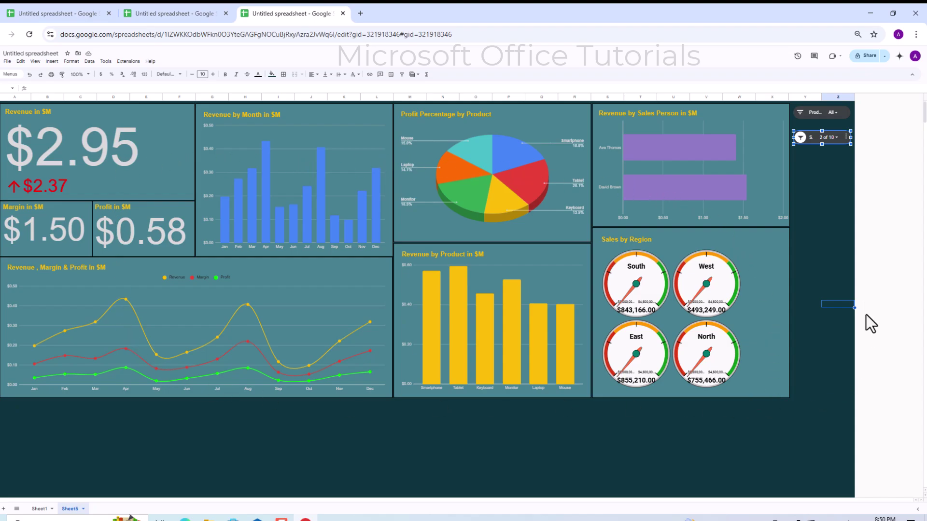
# Step: Reset the Salesperson slicer to include all salespeople
pyautogui.click(834, 138)
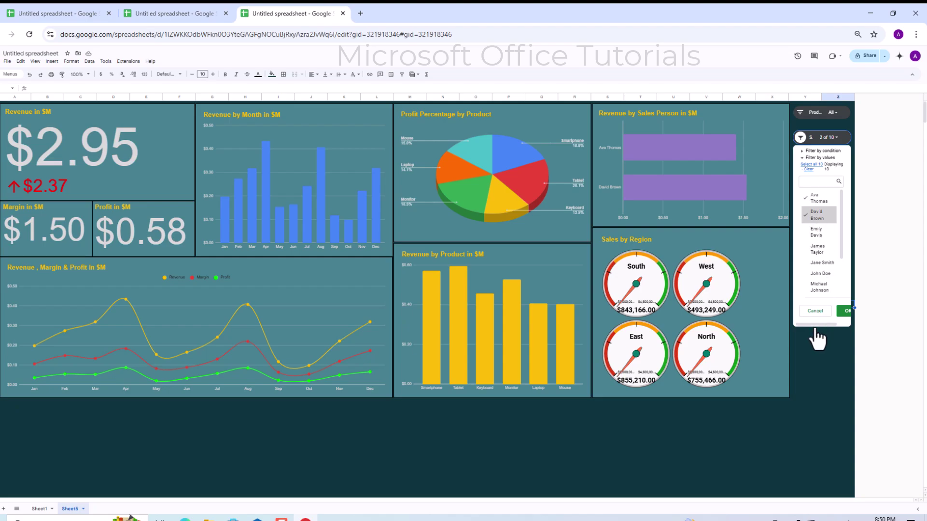
pyautogui.click(794, 381)
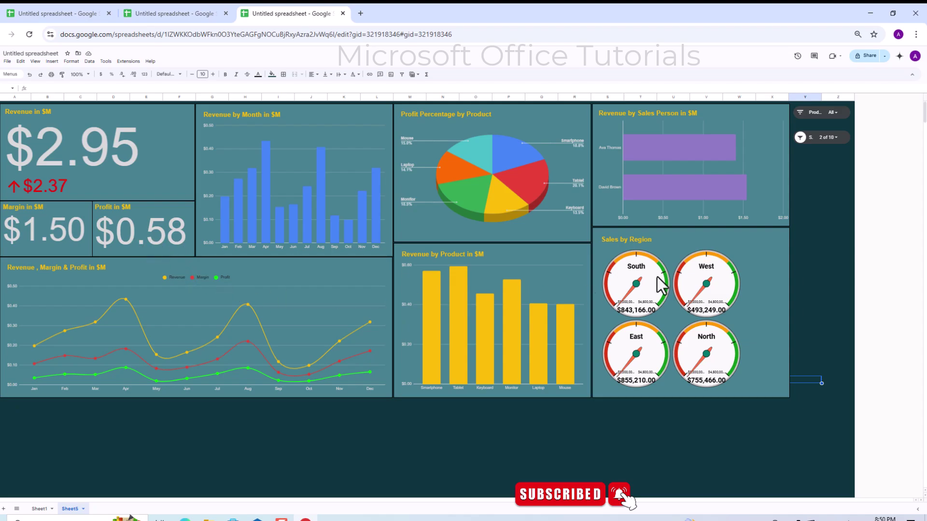
pyautogui.click(839, 137)
pyautogui.click(811, 165)
pyautogui.click(845, 311)
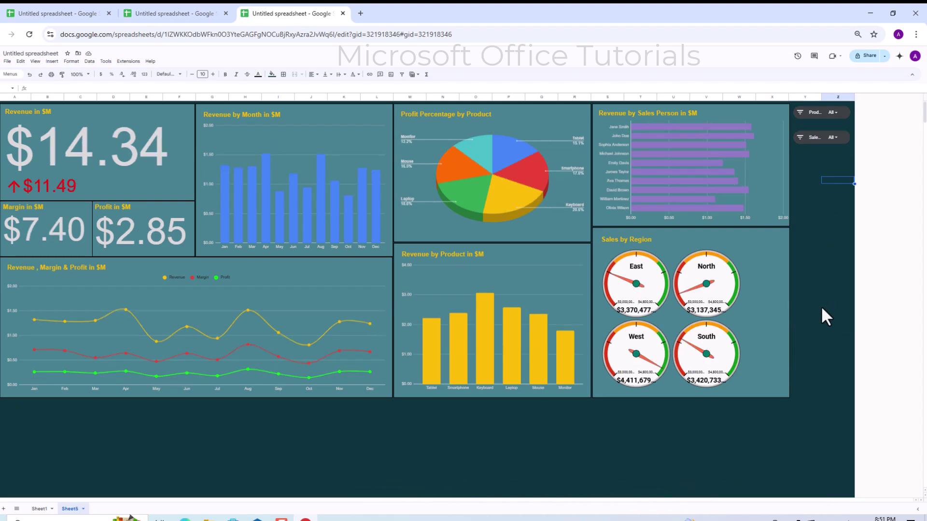